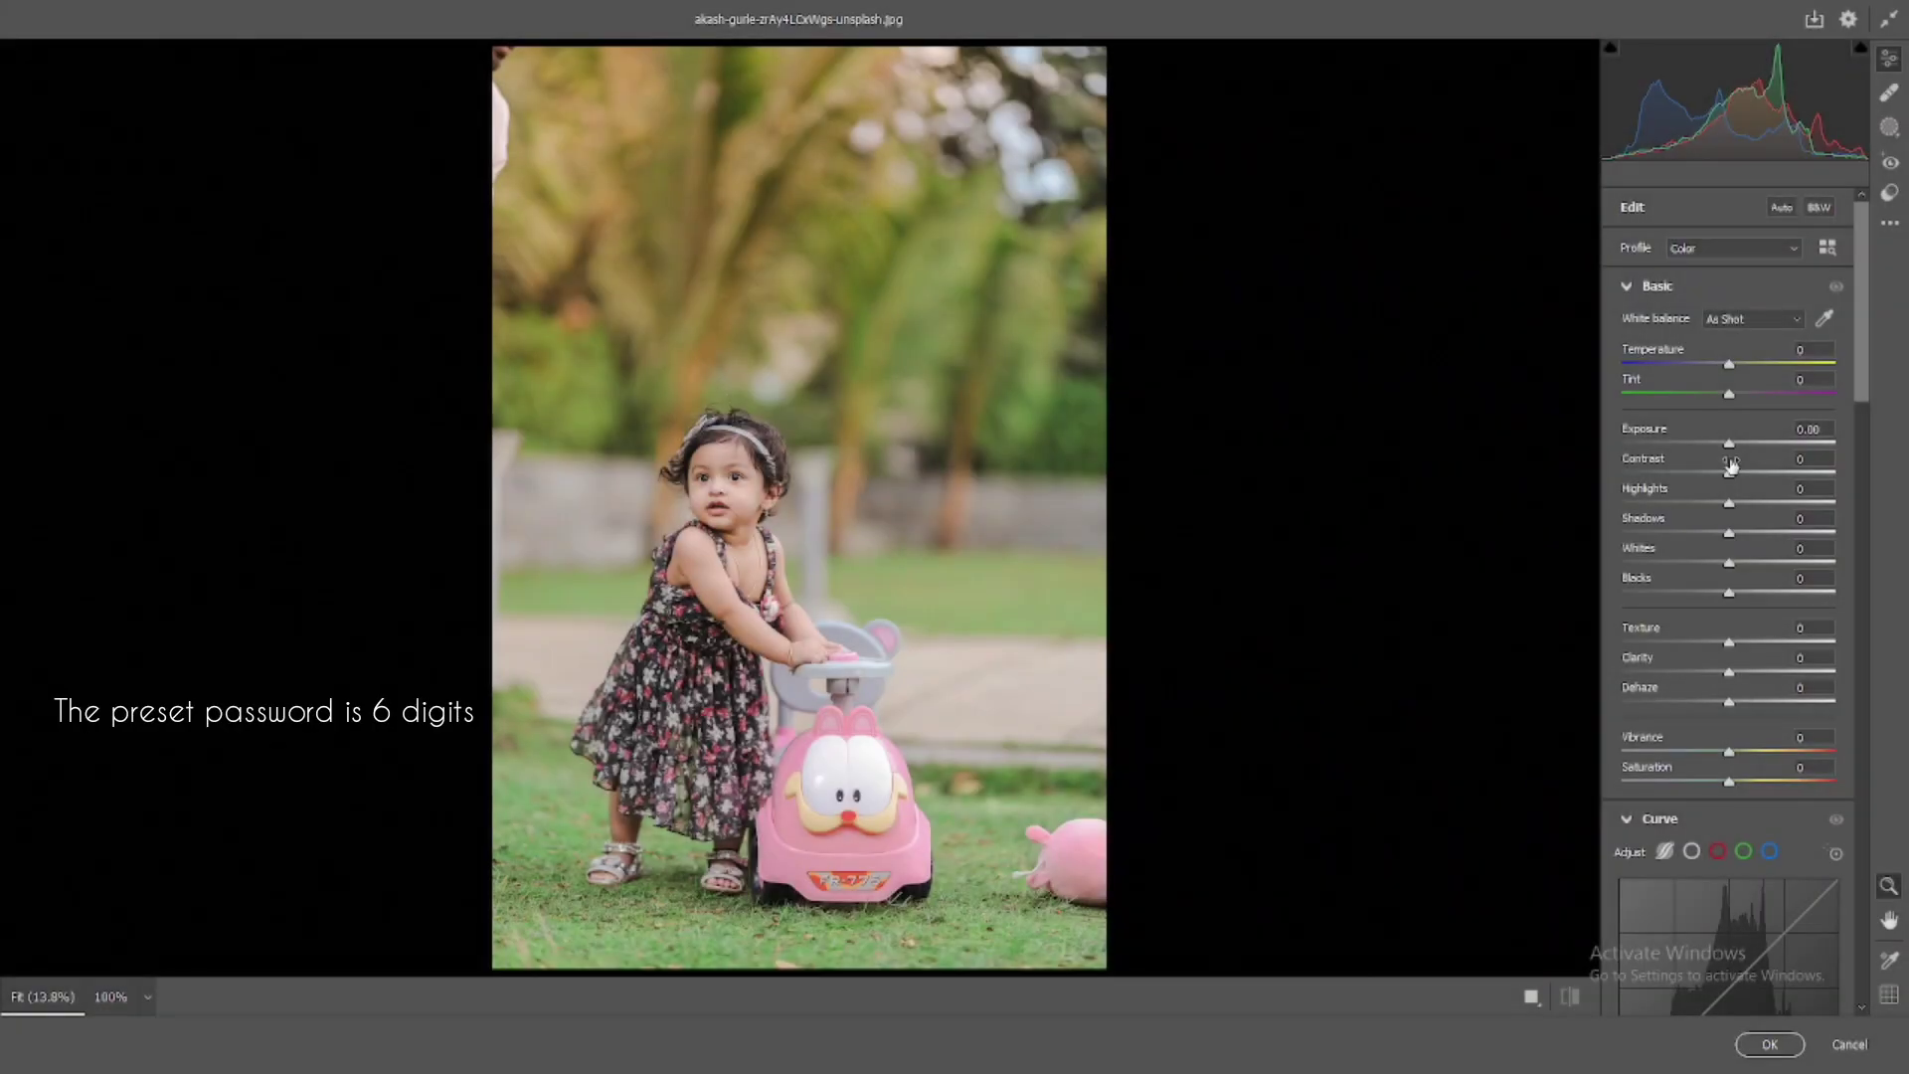
Step: Raise Contrast to +36 in the Basic panel
left_click_drag(1731, 465, 1748, 475)
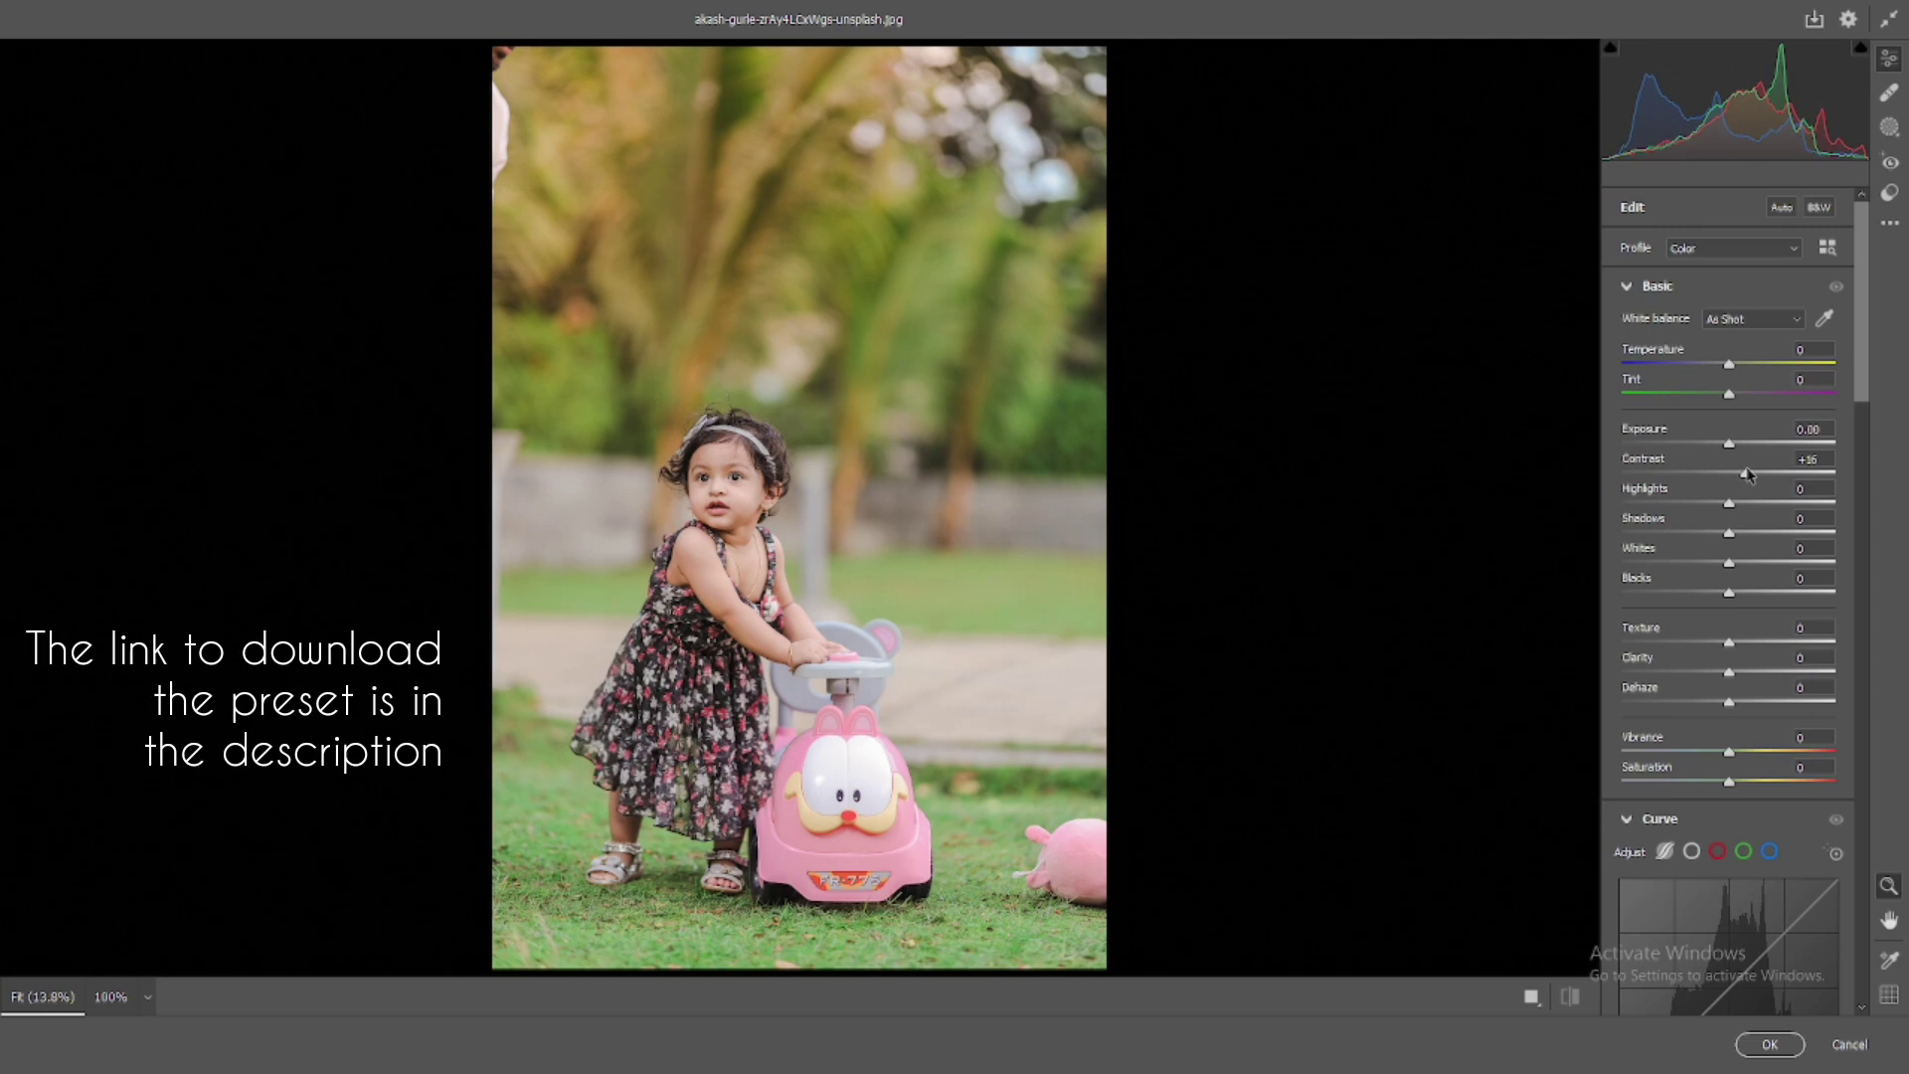
Step: Zoom in on the face, darken Blacks, and pull Highlights down to -36
left_click(971, 474)
scroll(794, 446, "down", 2)
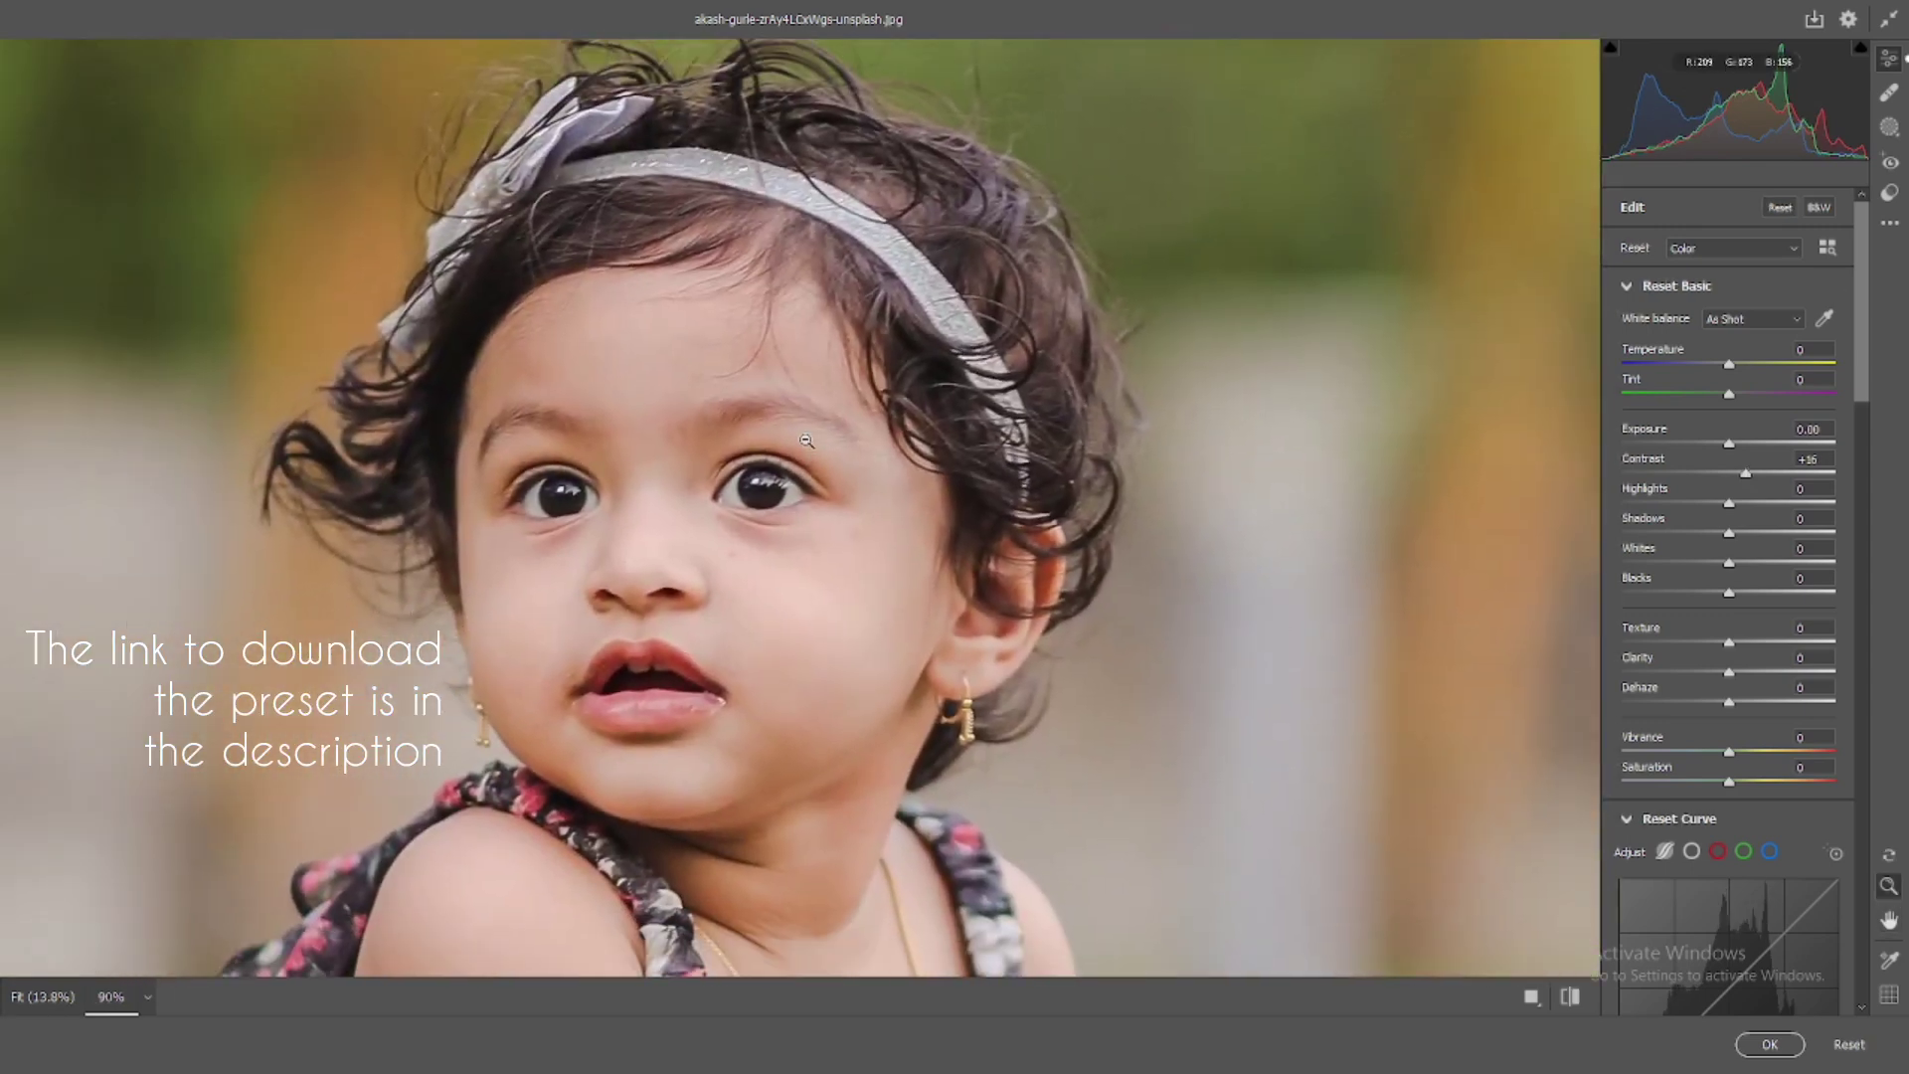
scroll(815, 472, "down", 2)
scroll(840, 497, "down", 2)
scroll(860, 519, "down", 1)
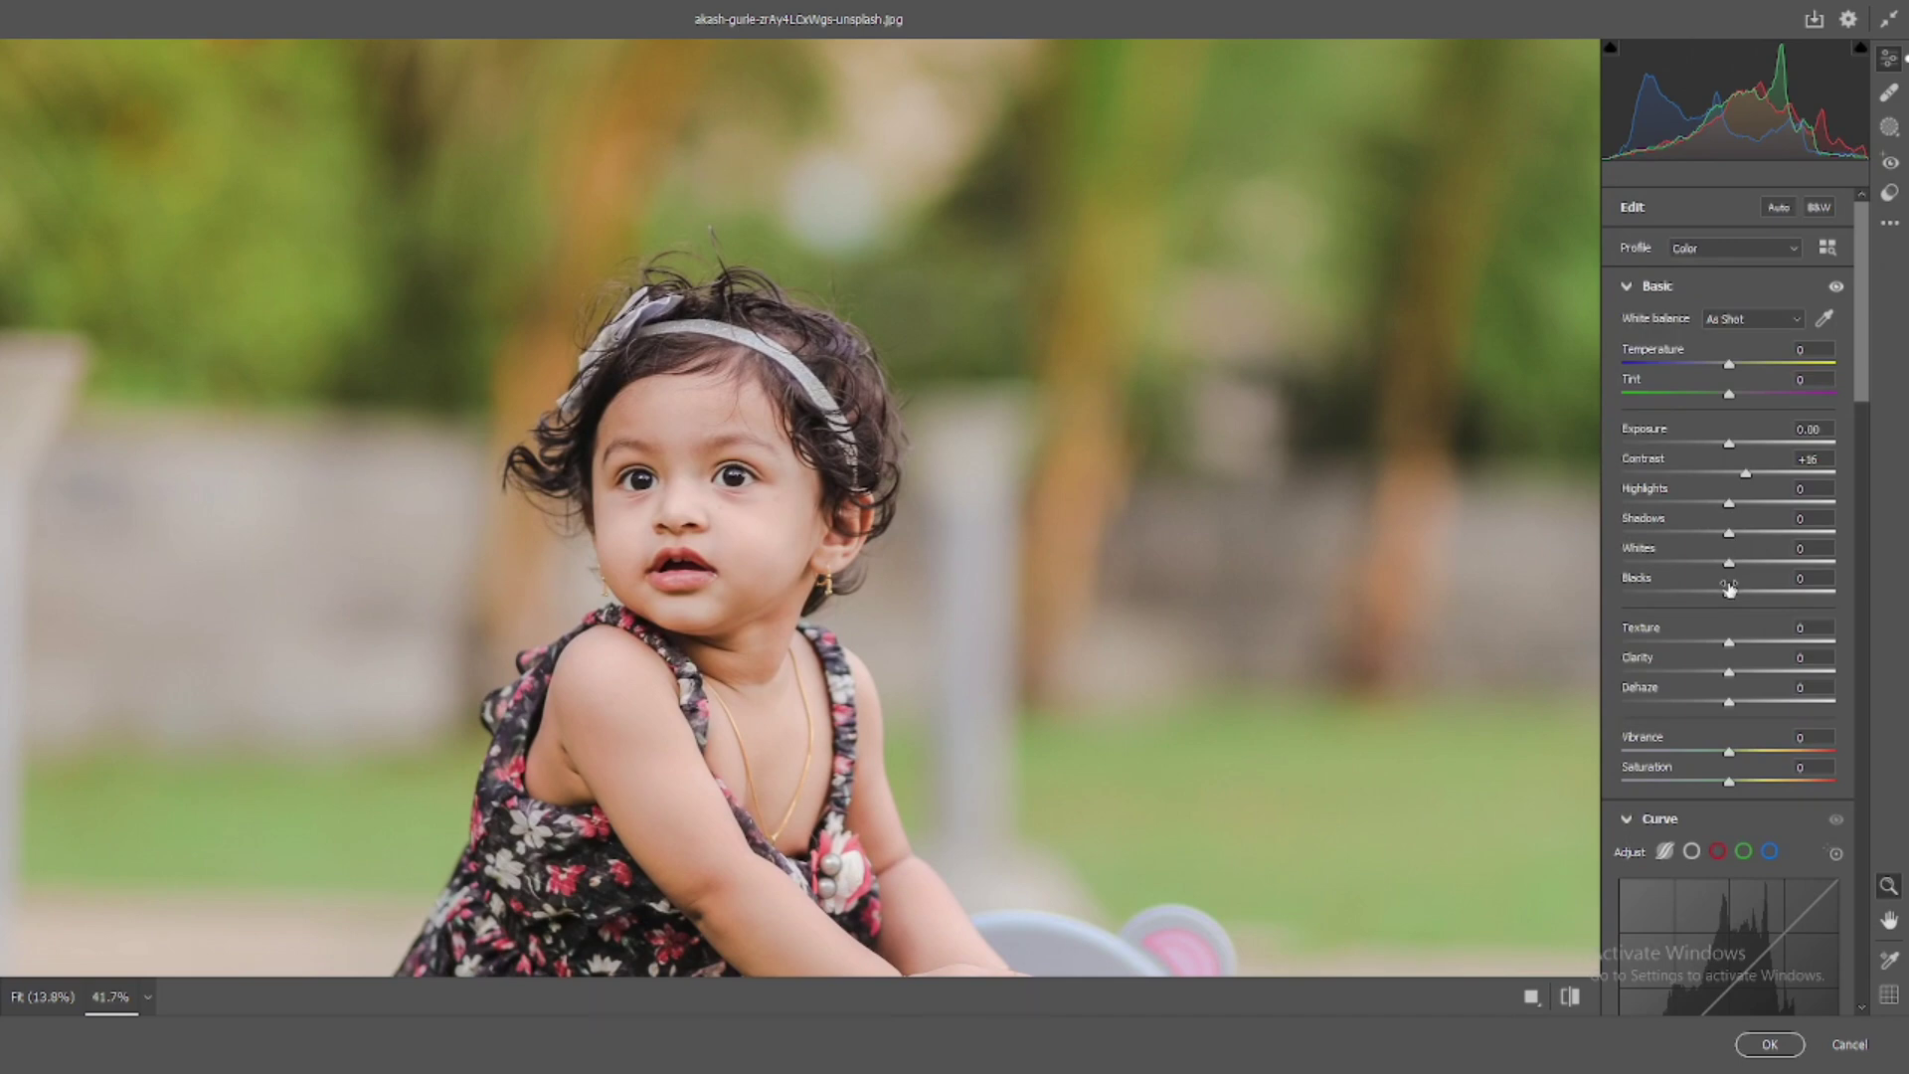
left_click_drag(1729, 592, 1702, 594)
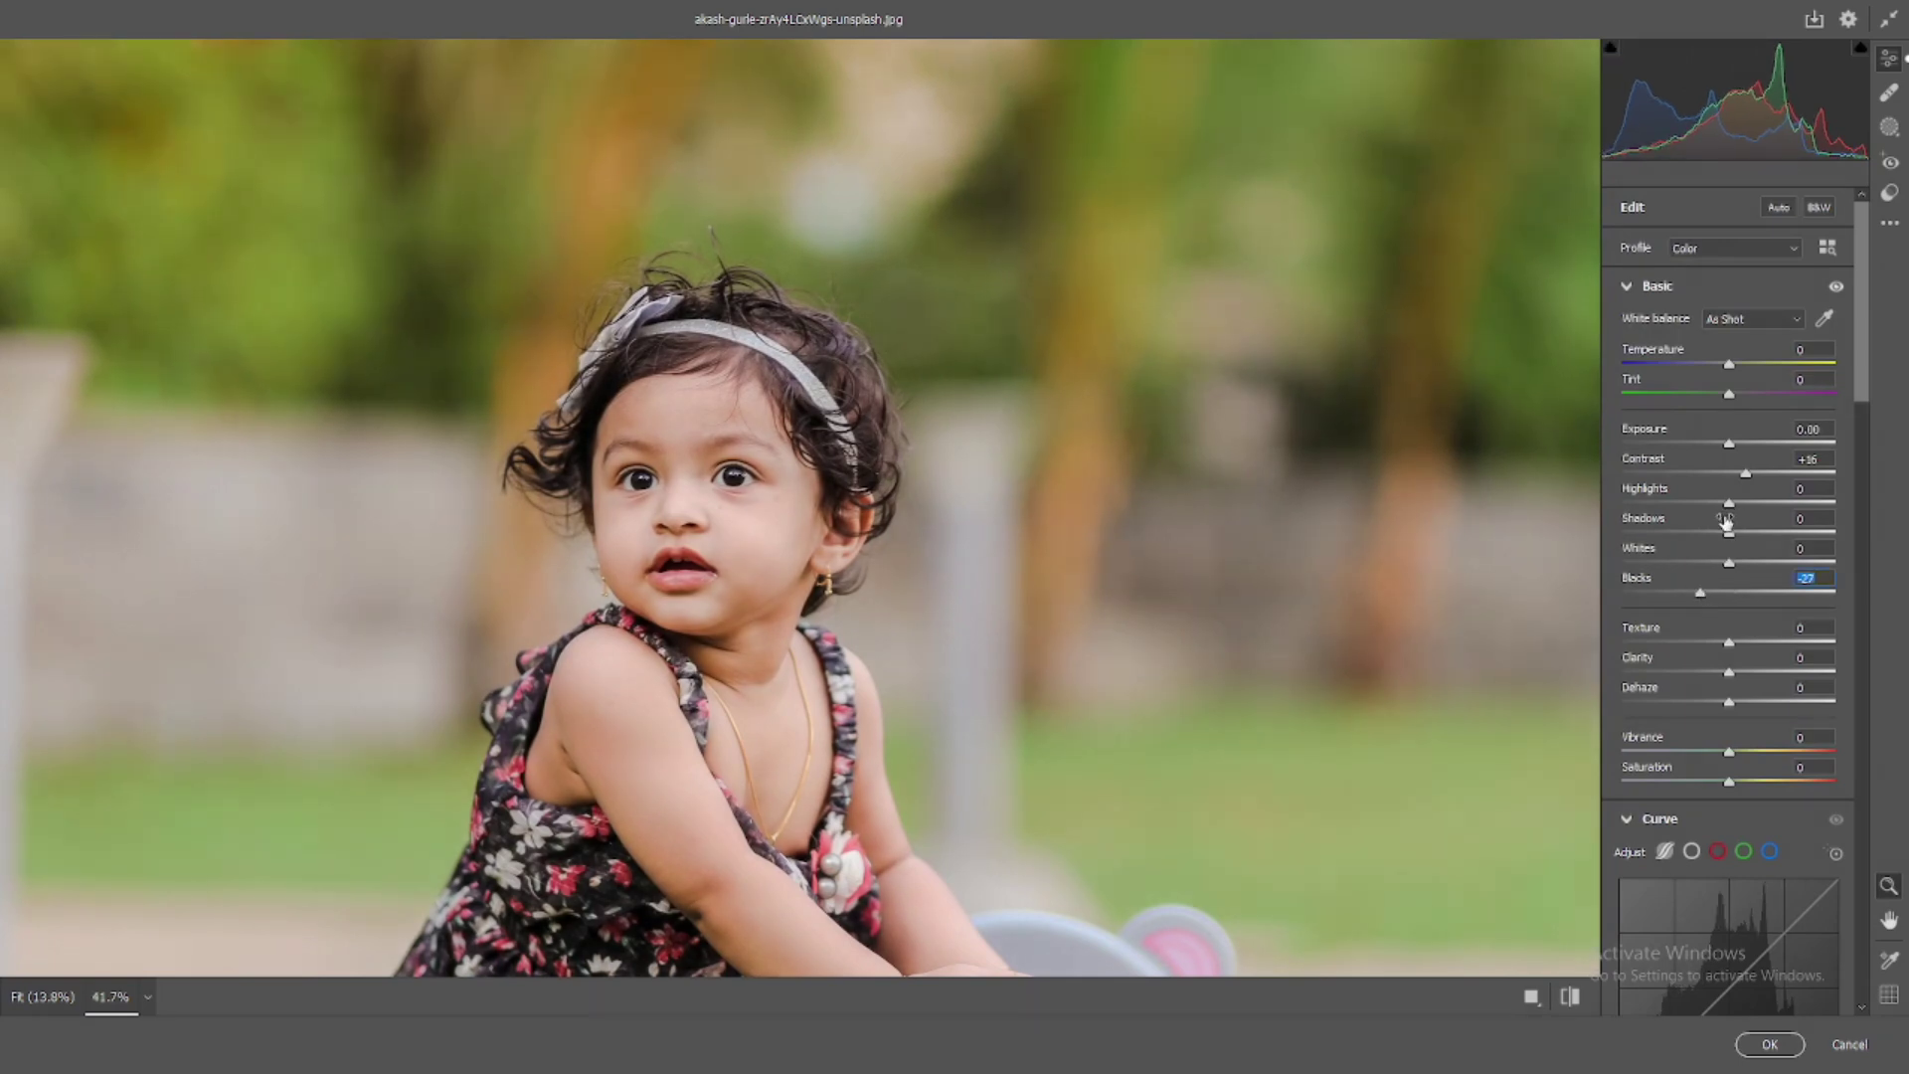
left_click_drag(1729, 504, 1690, 504)
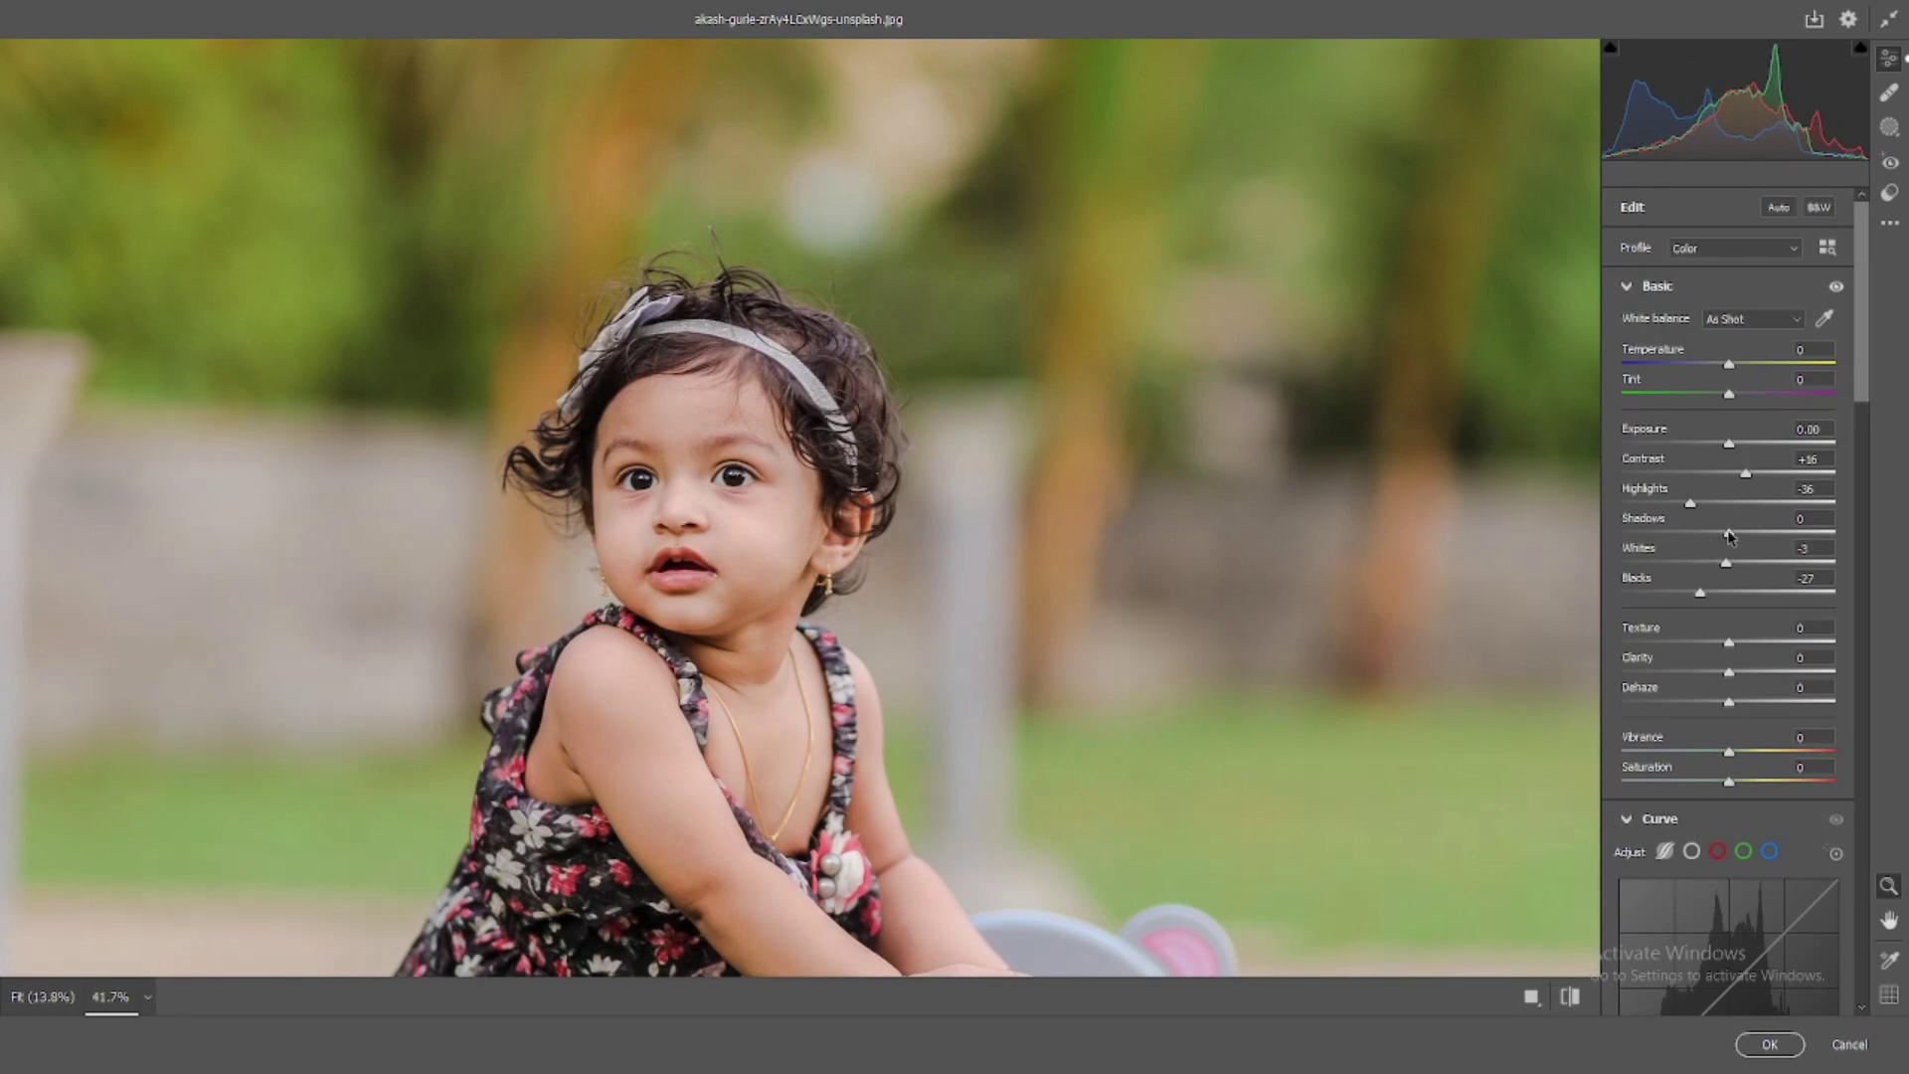
Step: Try darker Shadows, reset them to zero, and set Blacks to -20 at full view
left_click_drag(1729, 535, 1711, 535)
double_click(1715, 534)
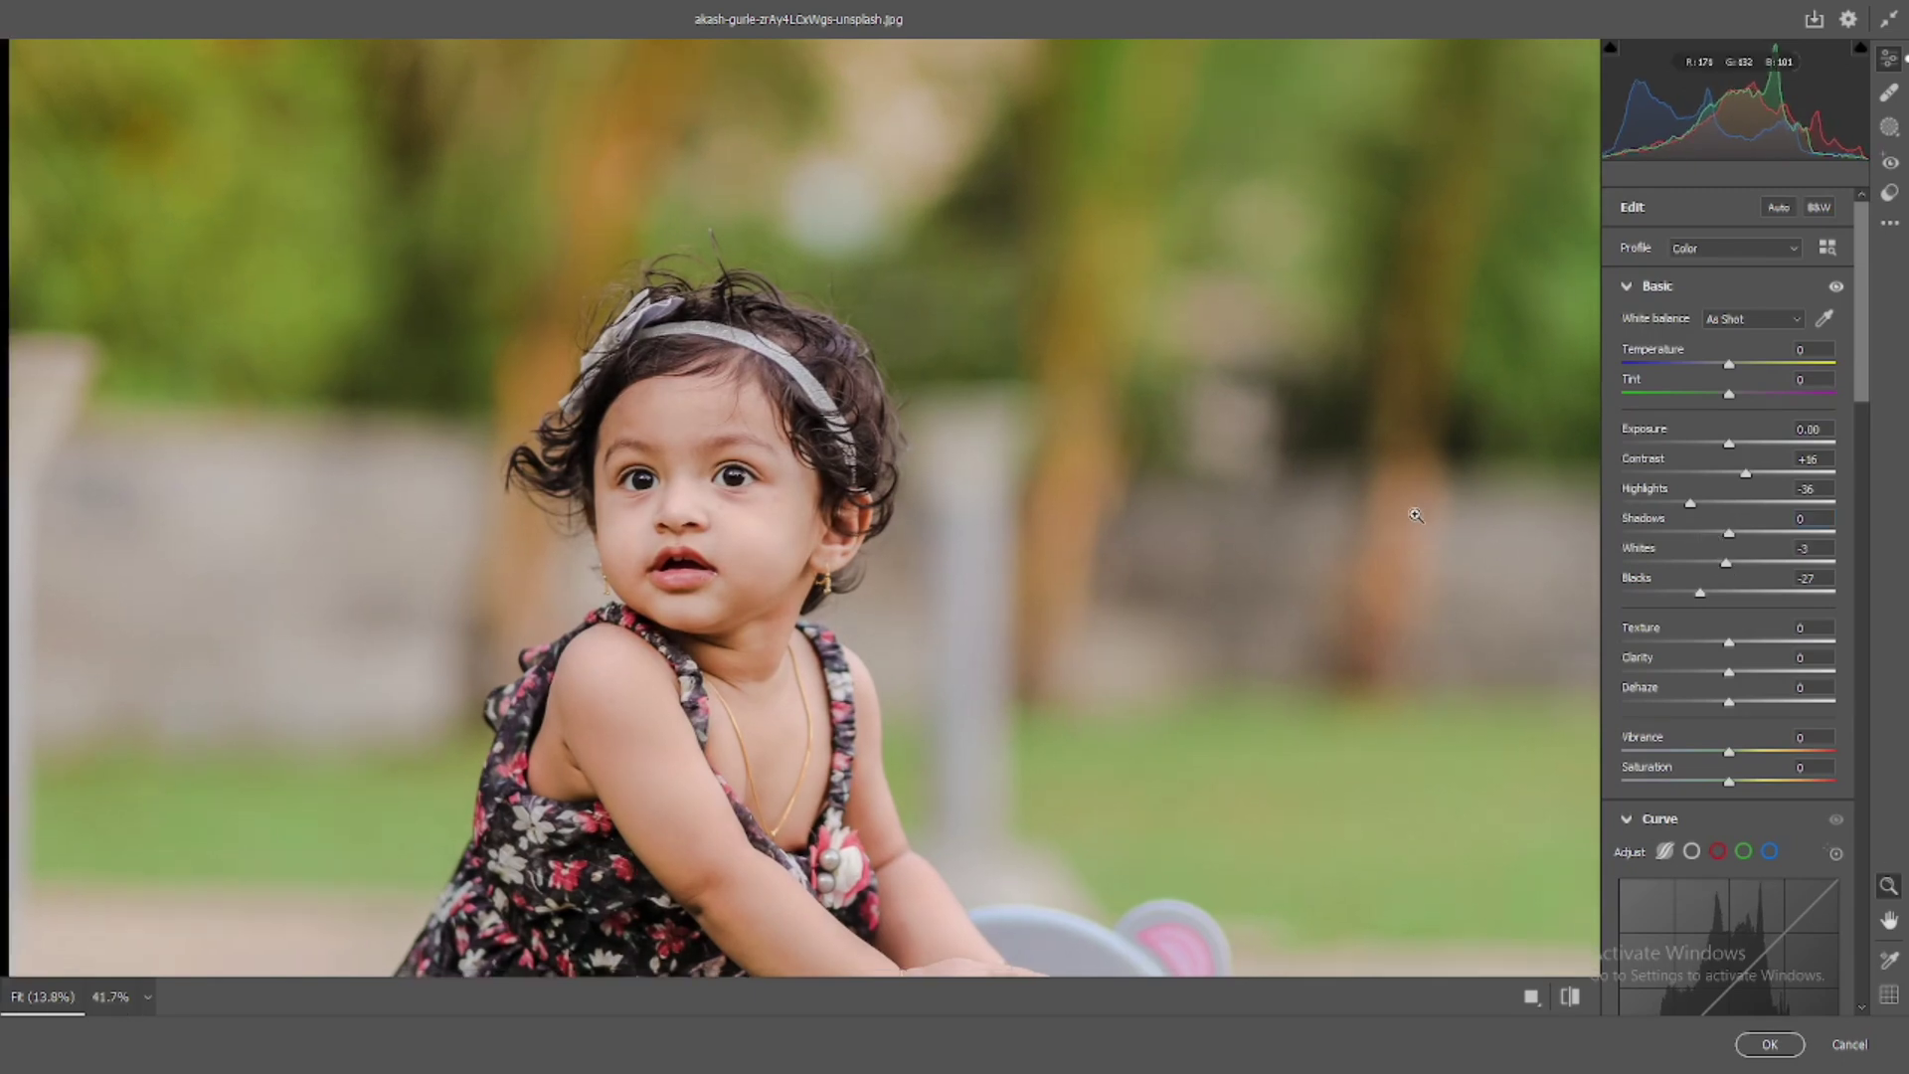
key("ctrl+0")
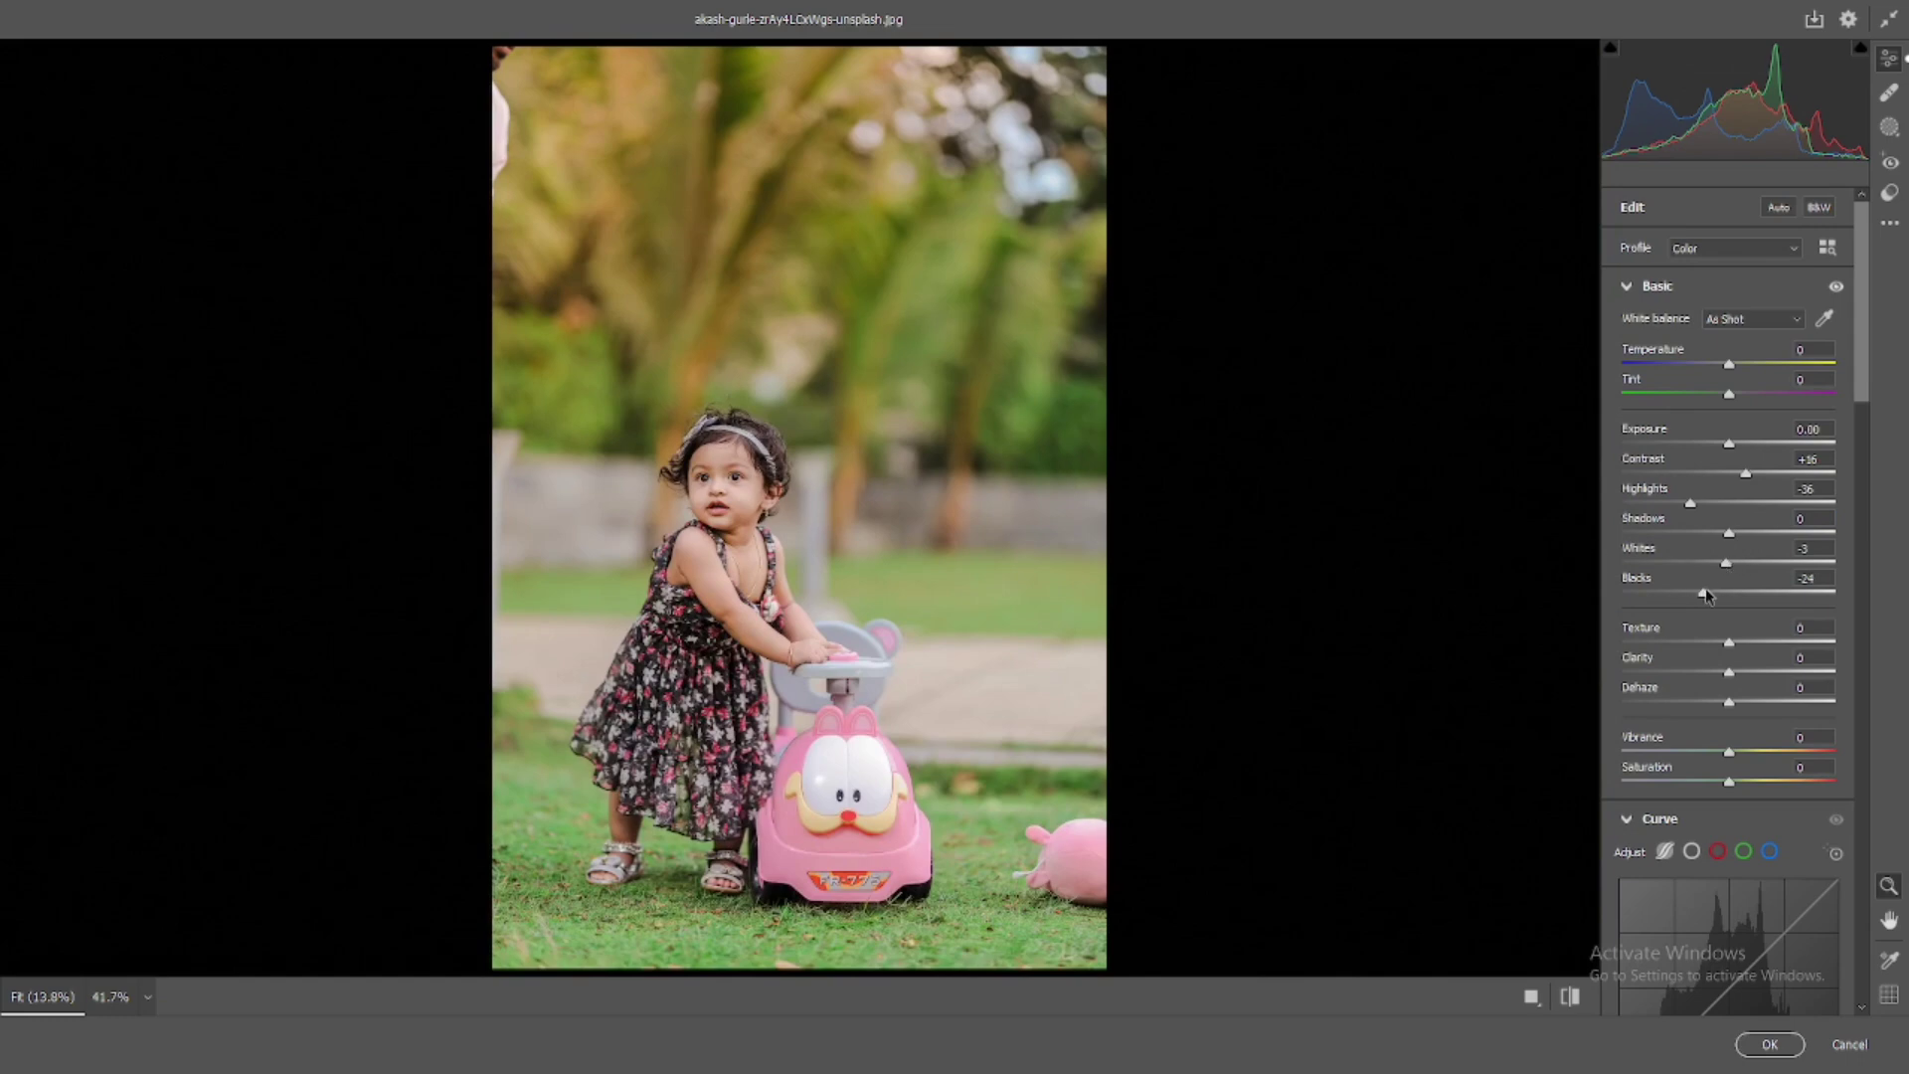
left_click_drag(1699, 593, 1710, 594)
Step: Set Tint -9, Clarity +8, and Vibrance +23, then compare before/after
left_click_drag(1728, 394, 1725, 371)
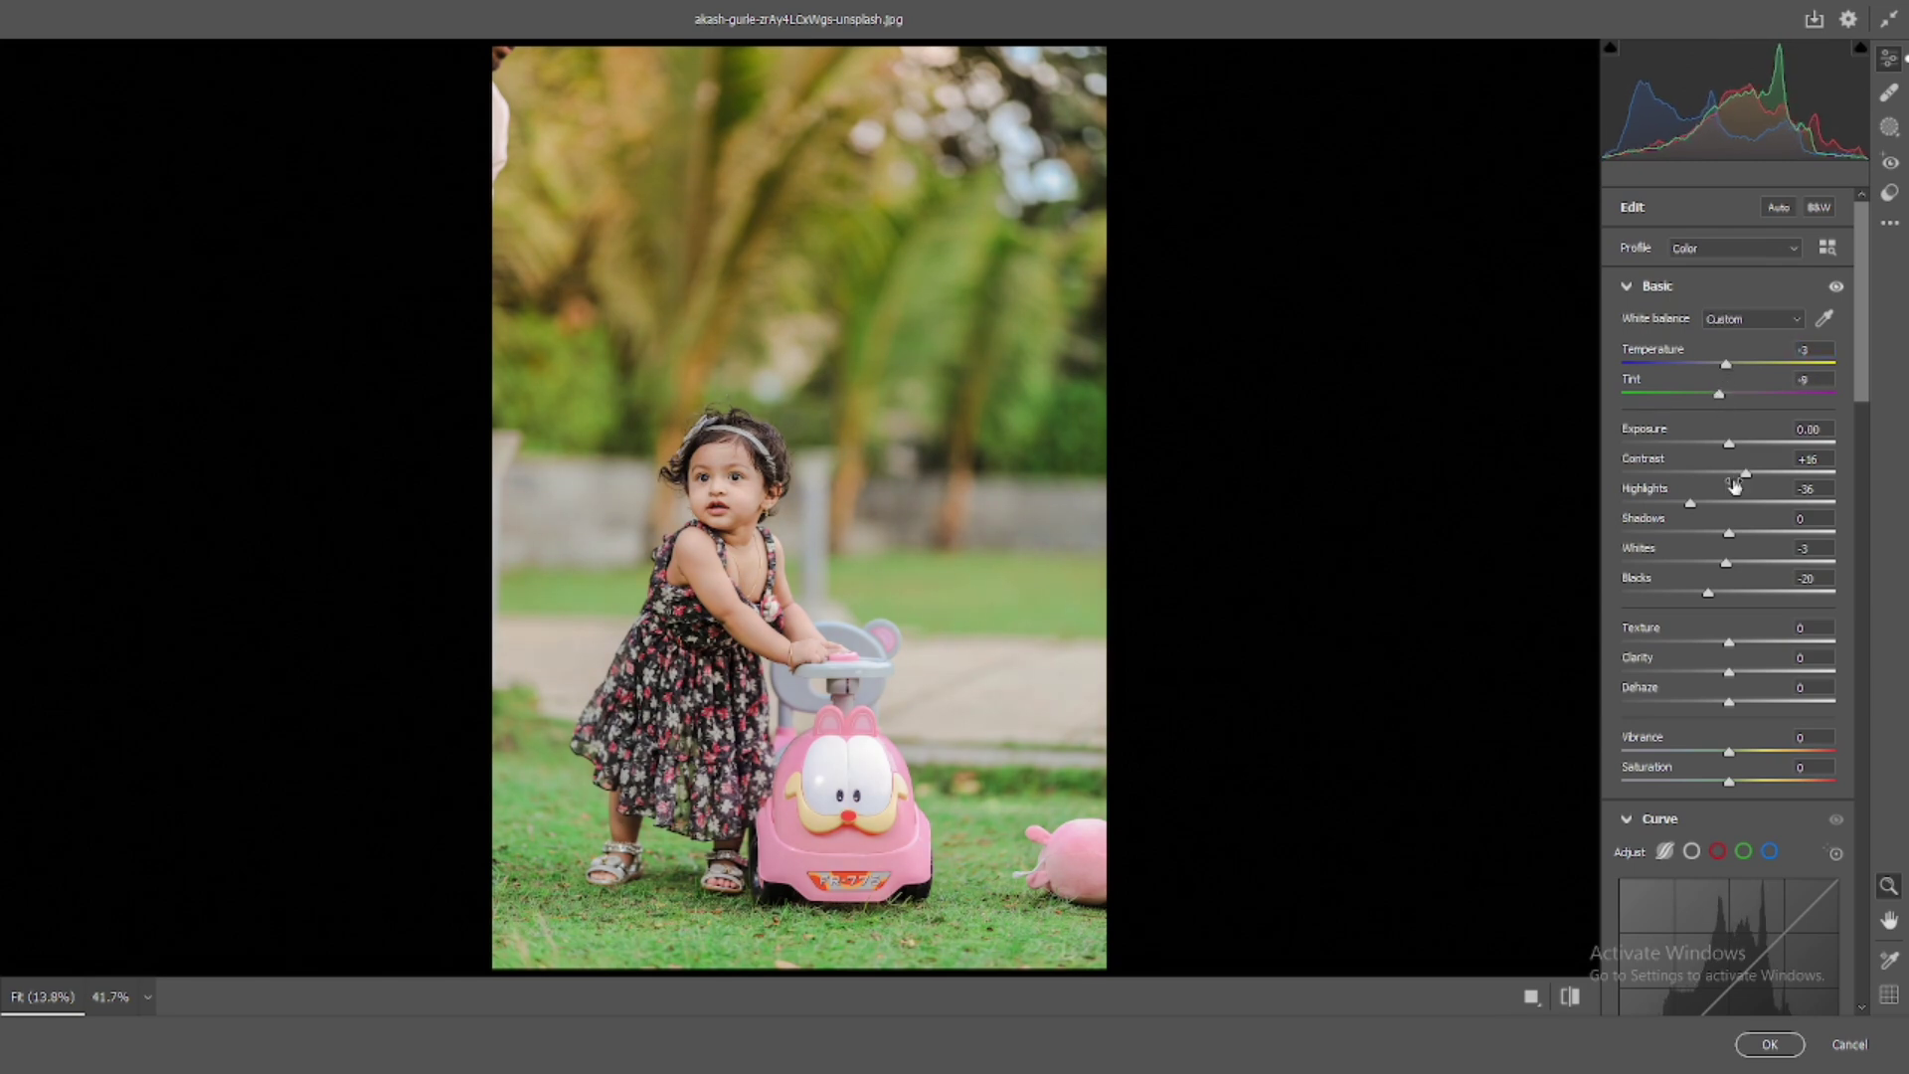
scroll(1734, 485, "down", 2)
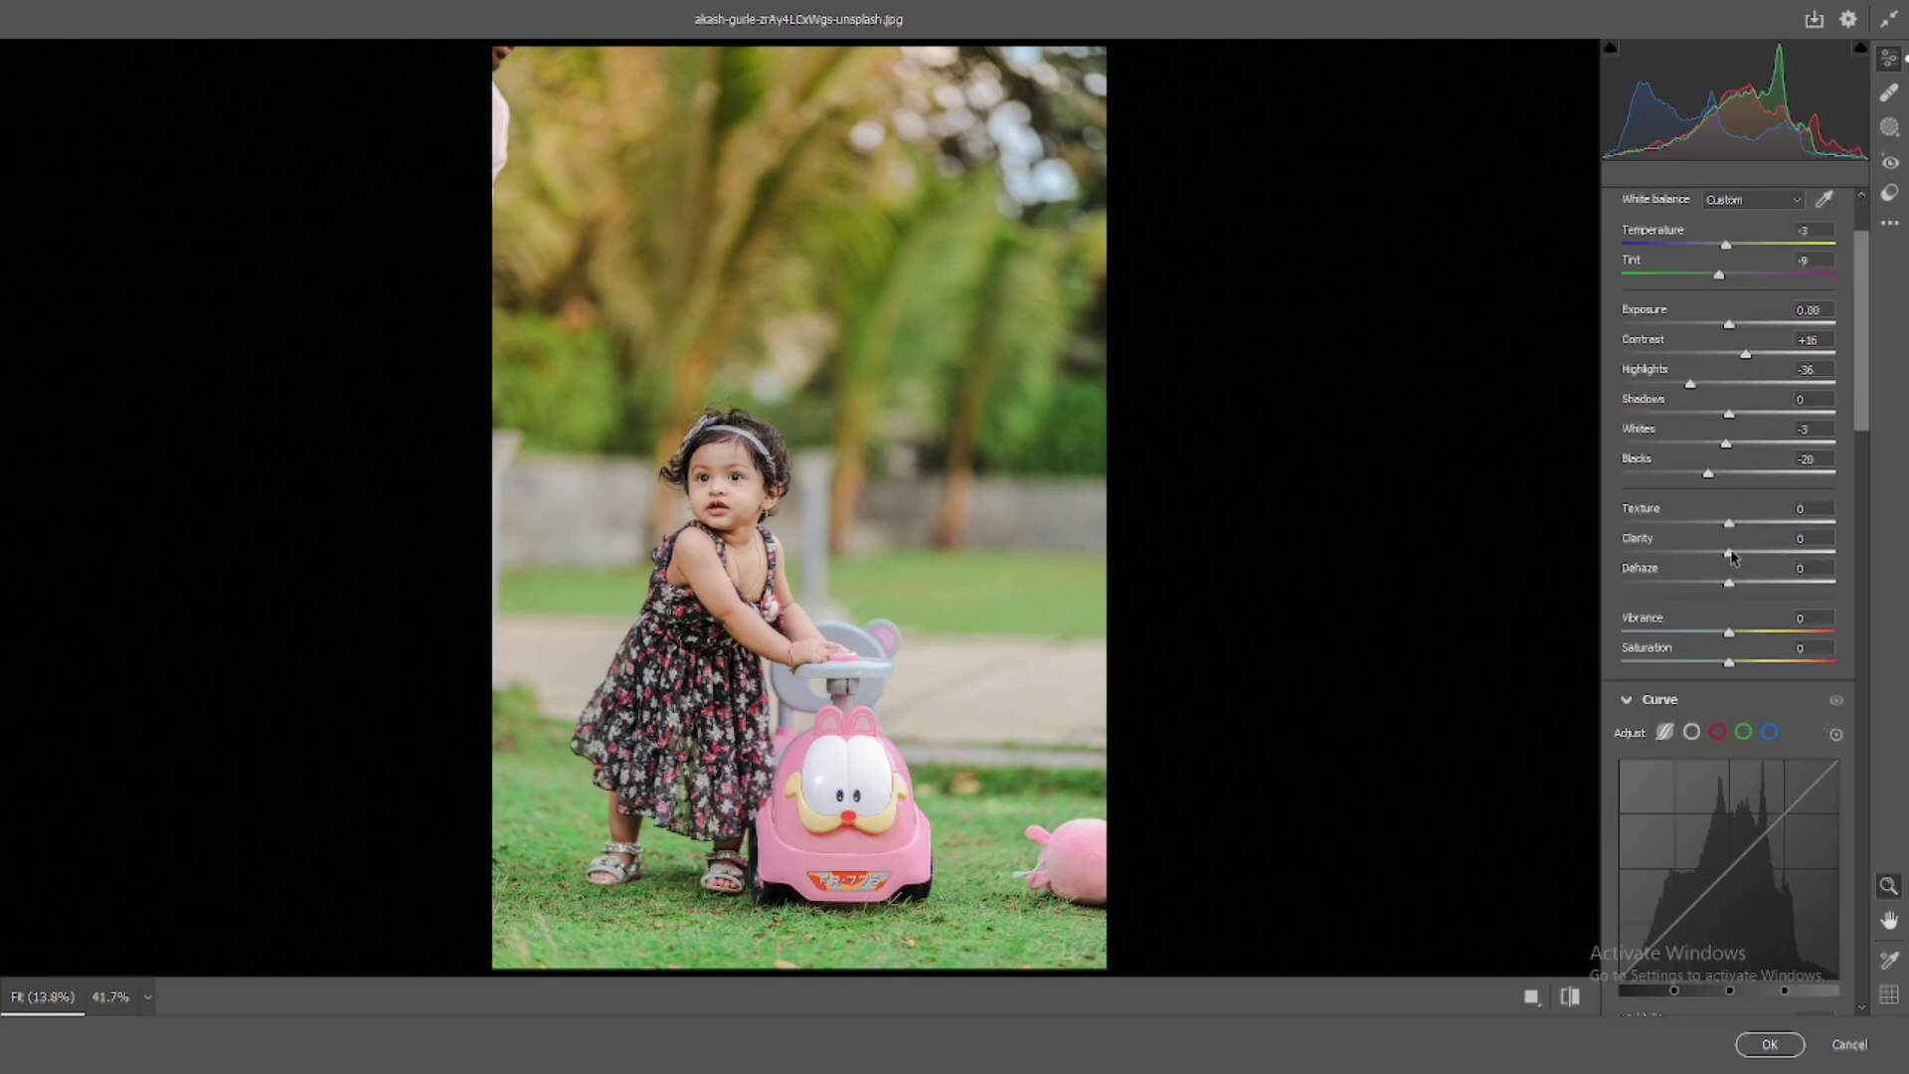
left_click_drag(1731, 556, 1712, 530)
left_click_drag(1729, 632, 1750, 632)
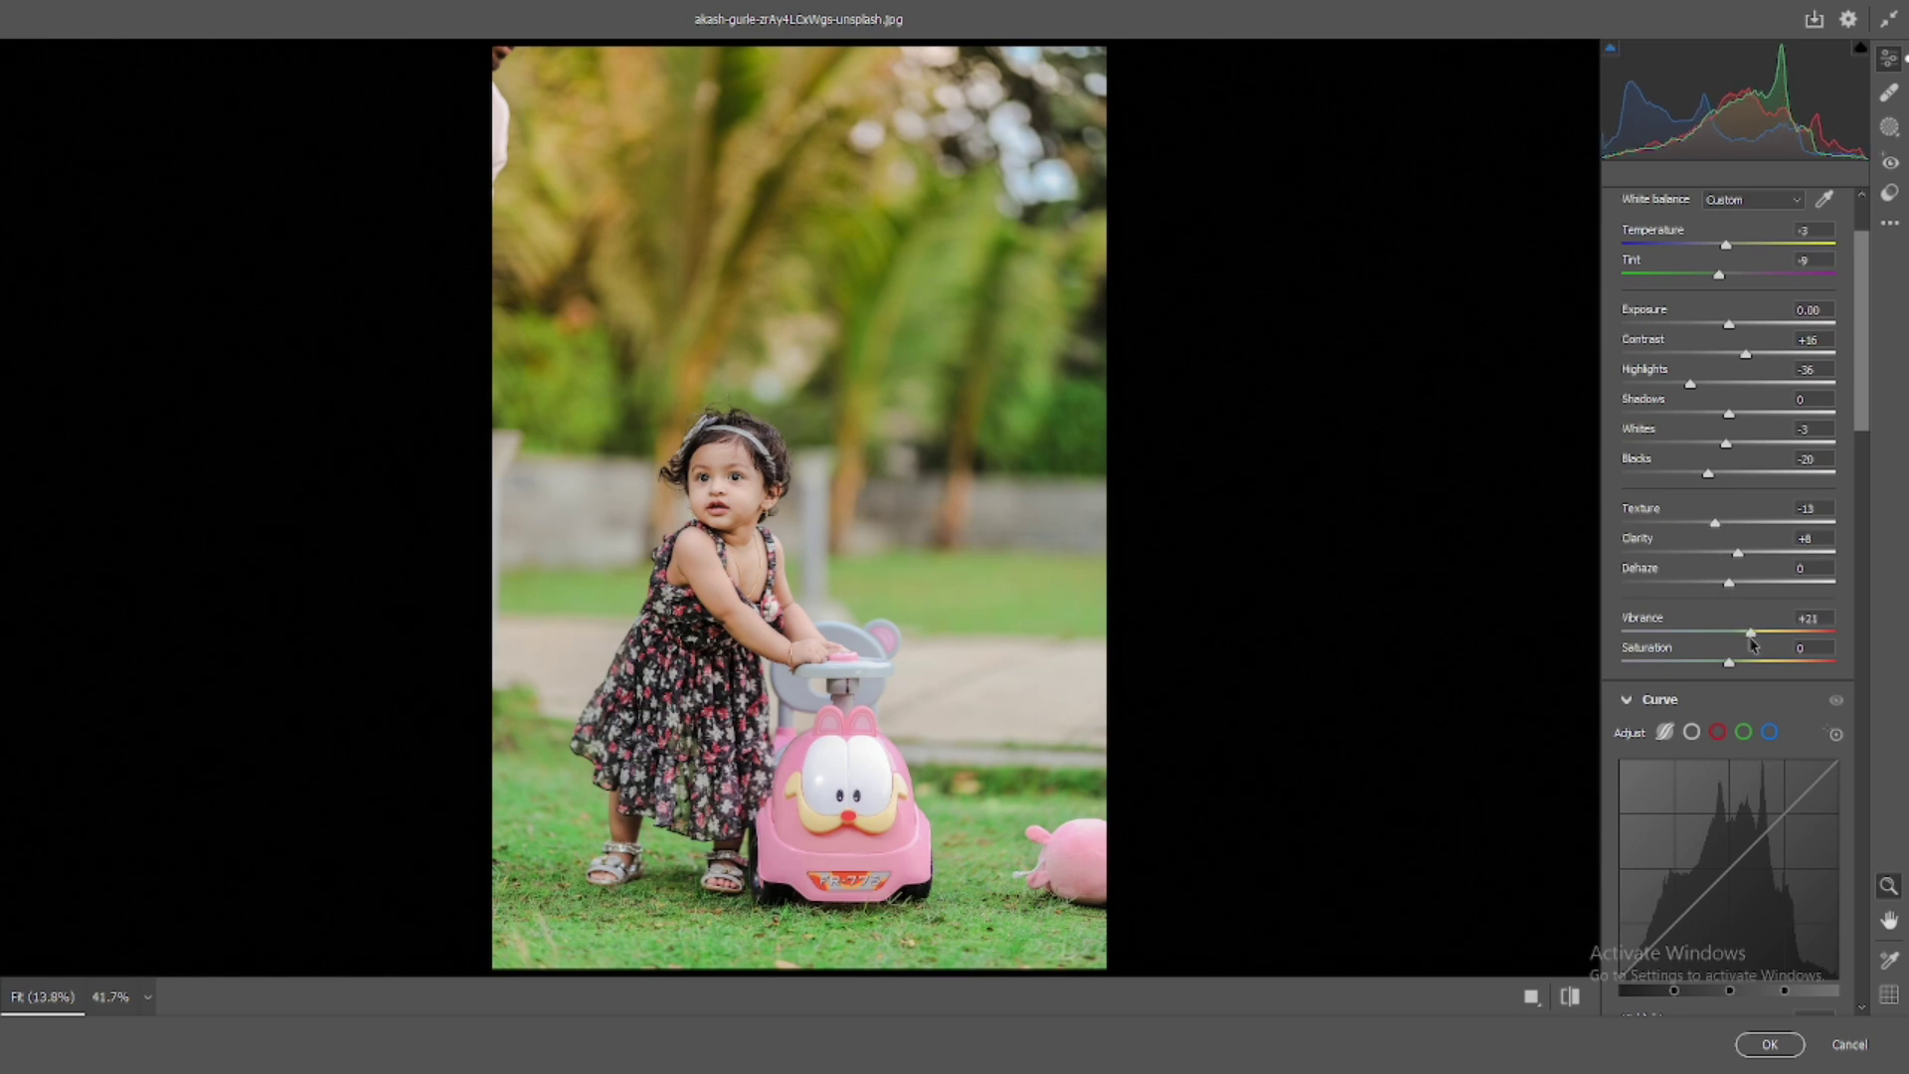
left_click(1705, 892)
left_click(1568, 996)
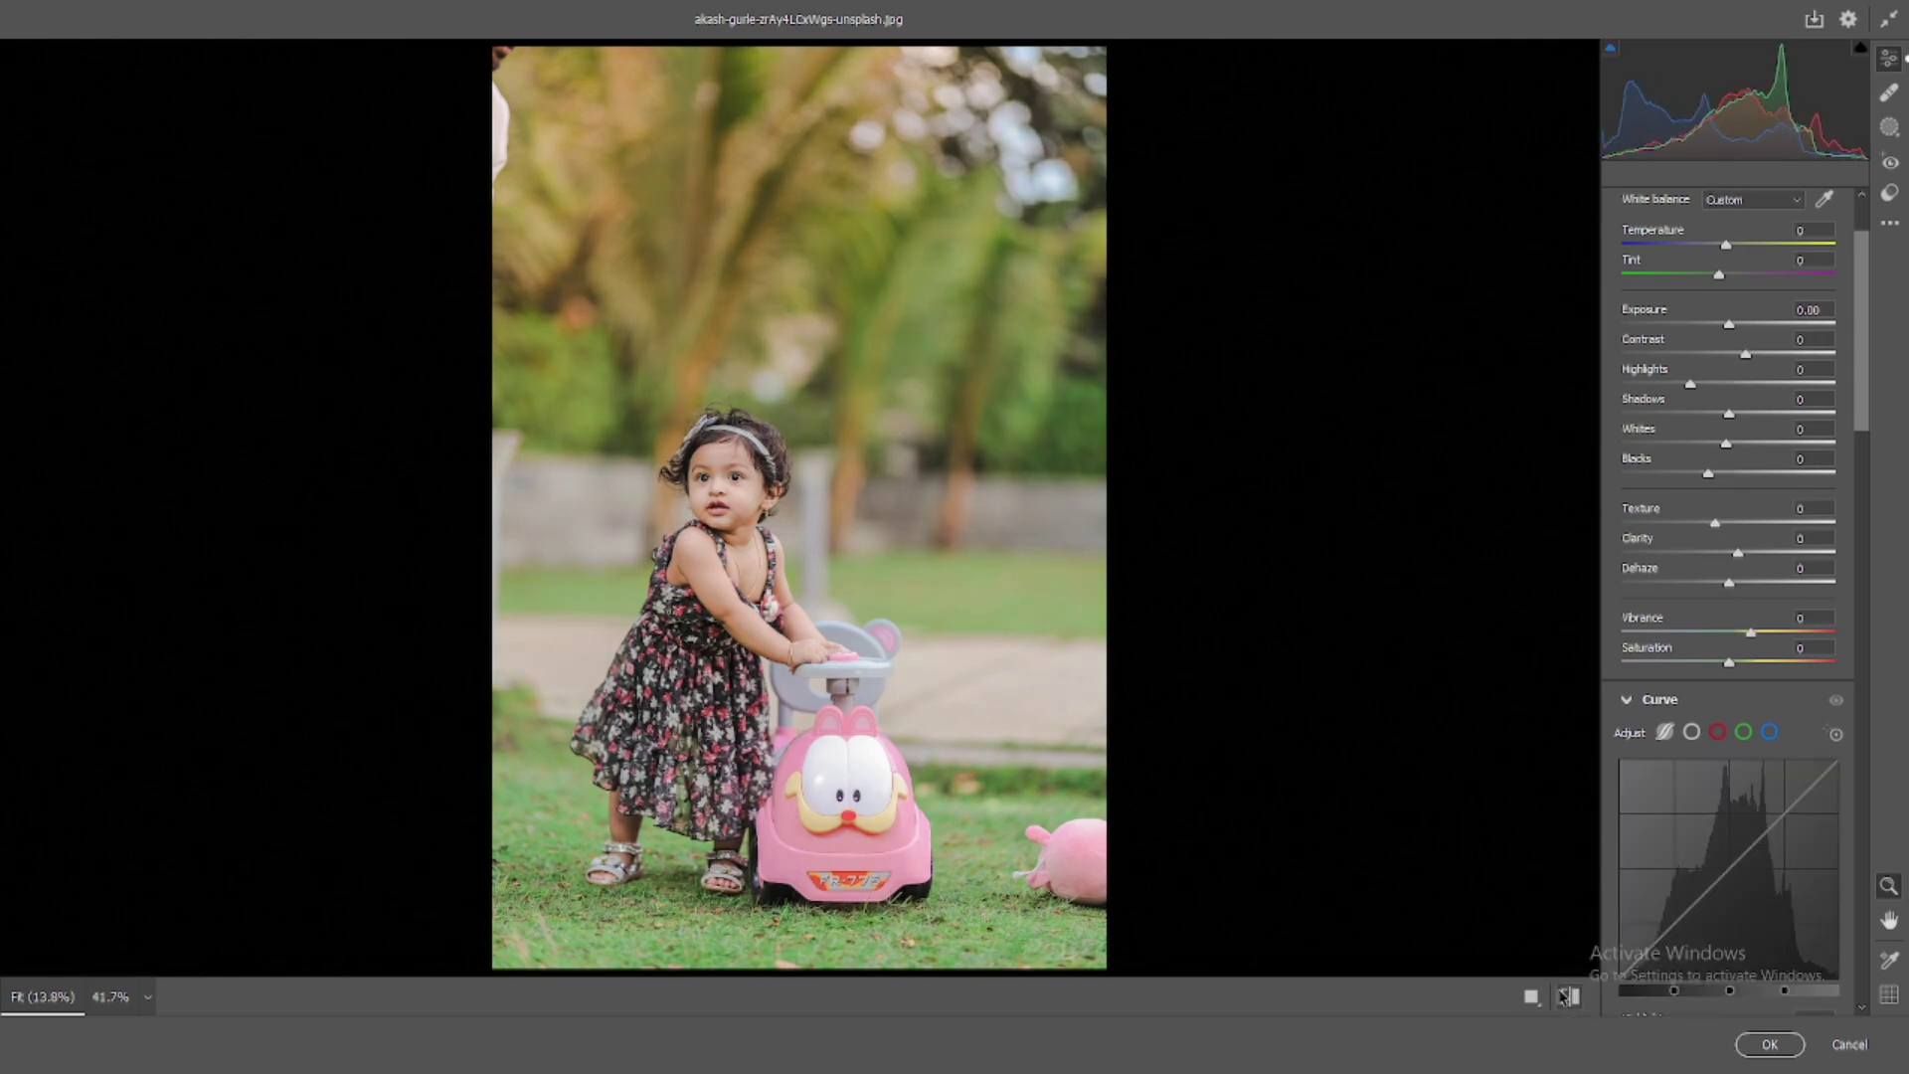
left_click(1567, 996)
Step: Set the parametric tone curve to Darks +5 and Shadows -9
scroll(1663, 494, "down", 3)
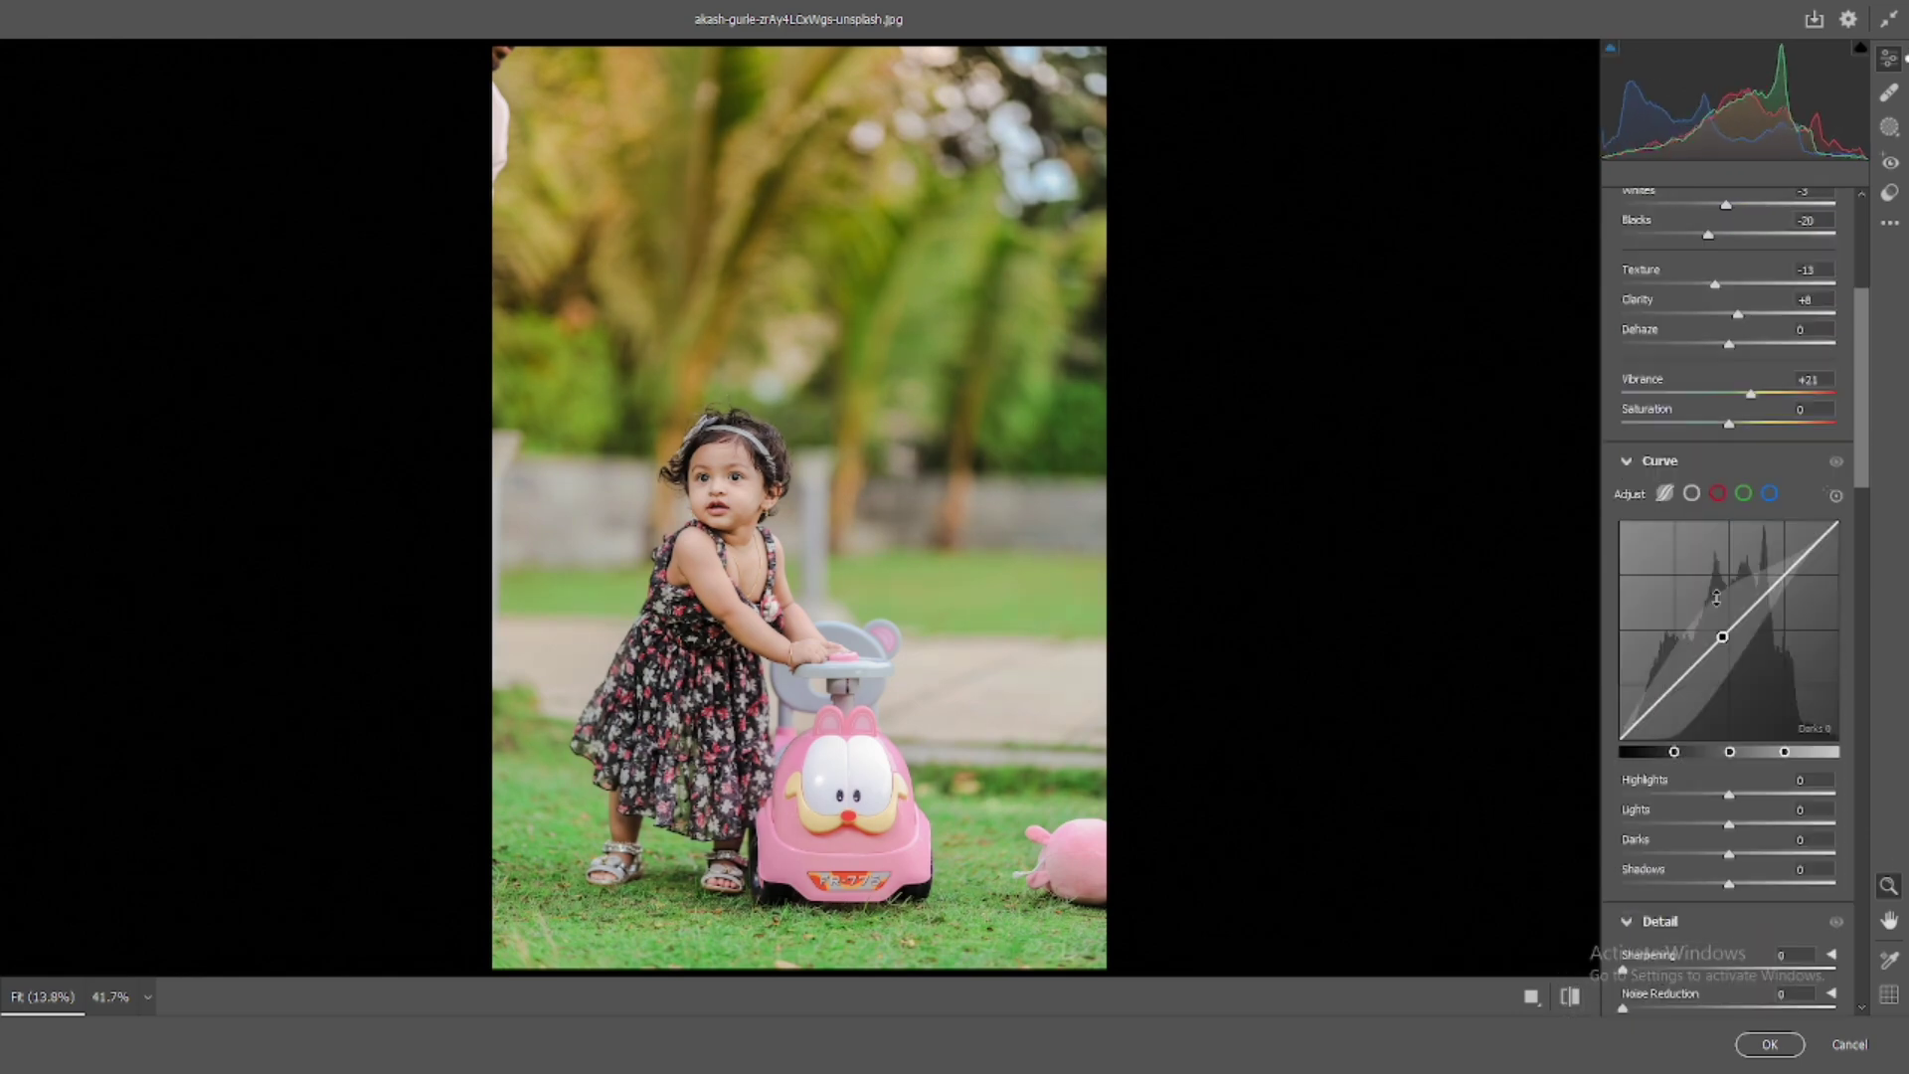
scroll(1730, 636, "down", 3)
mouse_move(1729, 734)
left_mouse_down()
mouse_move(1717, 766)
mouse_move(1736, 736)
left_mouse_up()
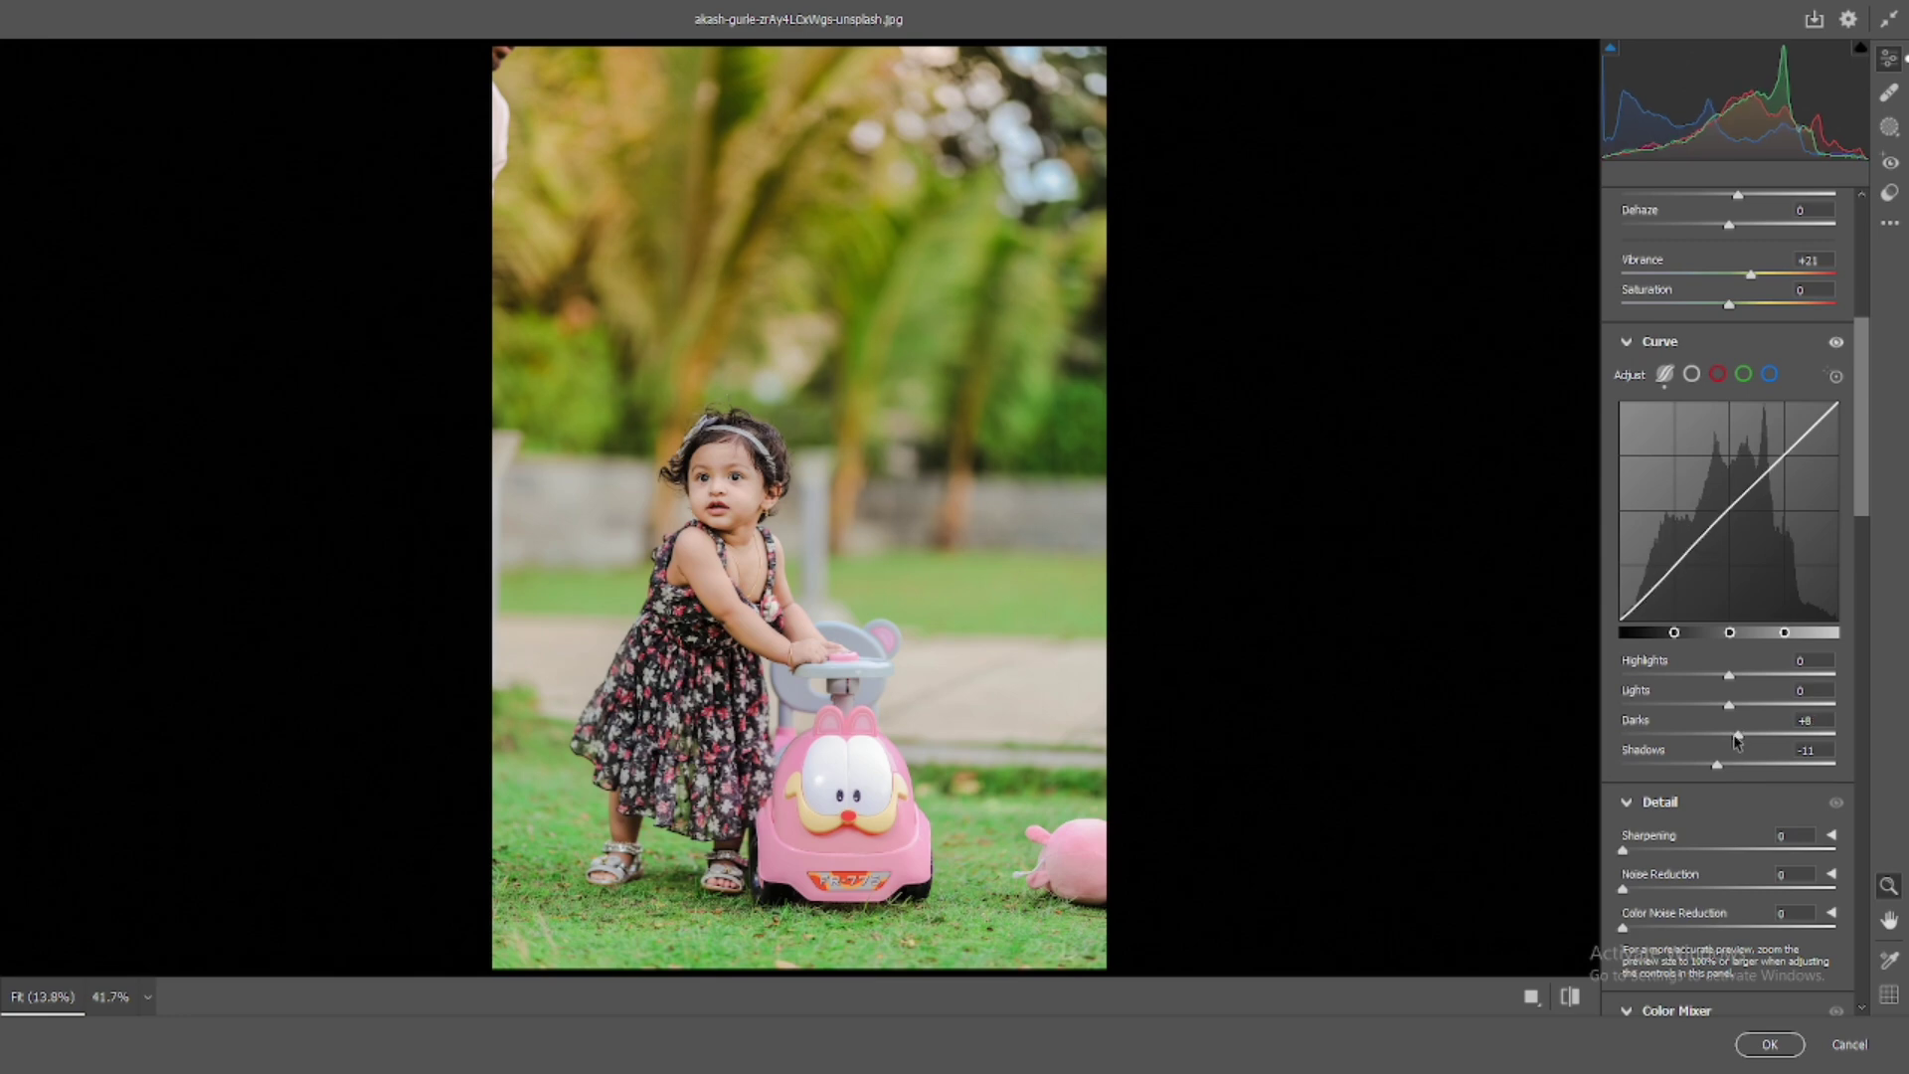
scroll(1740, 735, "down", 3)
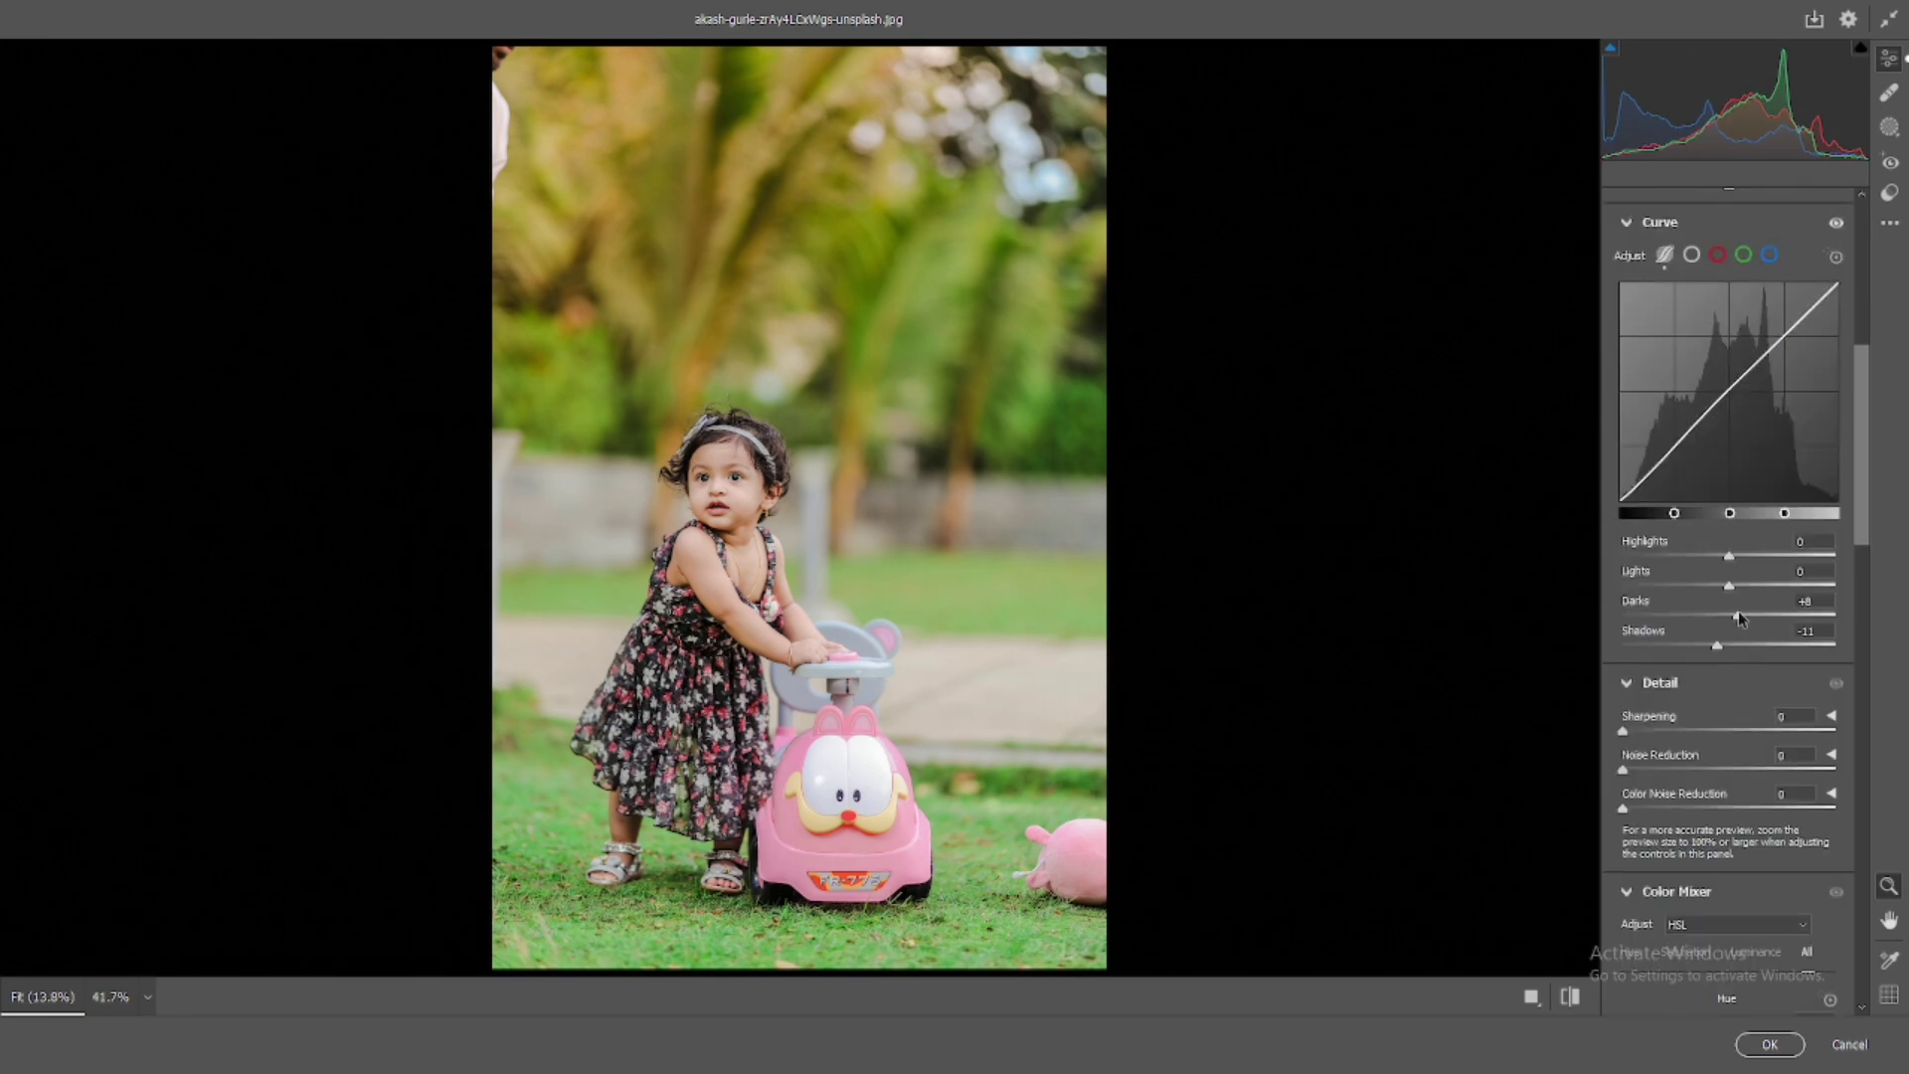
mouse_move(1738, 612)
left_mouse_down()
mouse_move(1720, 648)
mouse_move(1734, 618)
left_mouse_up()
Step: Add Sharpening 48 with Noise Reduction and Color Noise Reduction at 66, inspecting the face
mouse_move(1622, 731)
left_mouse_down()
mouse_move(1690, 731)
mouse_move(1762, 770)
left_mouse_up()
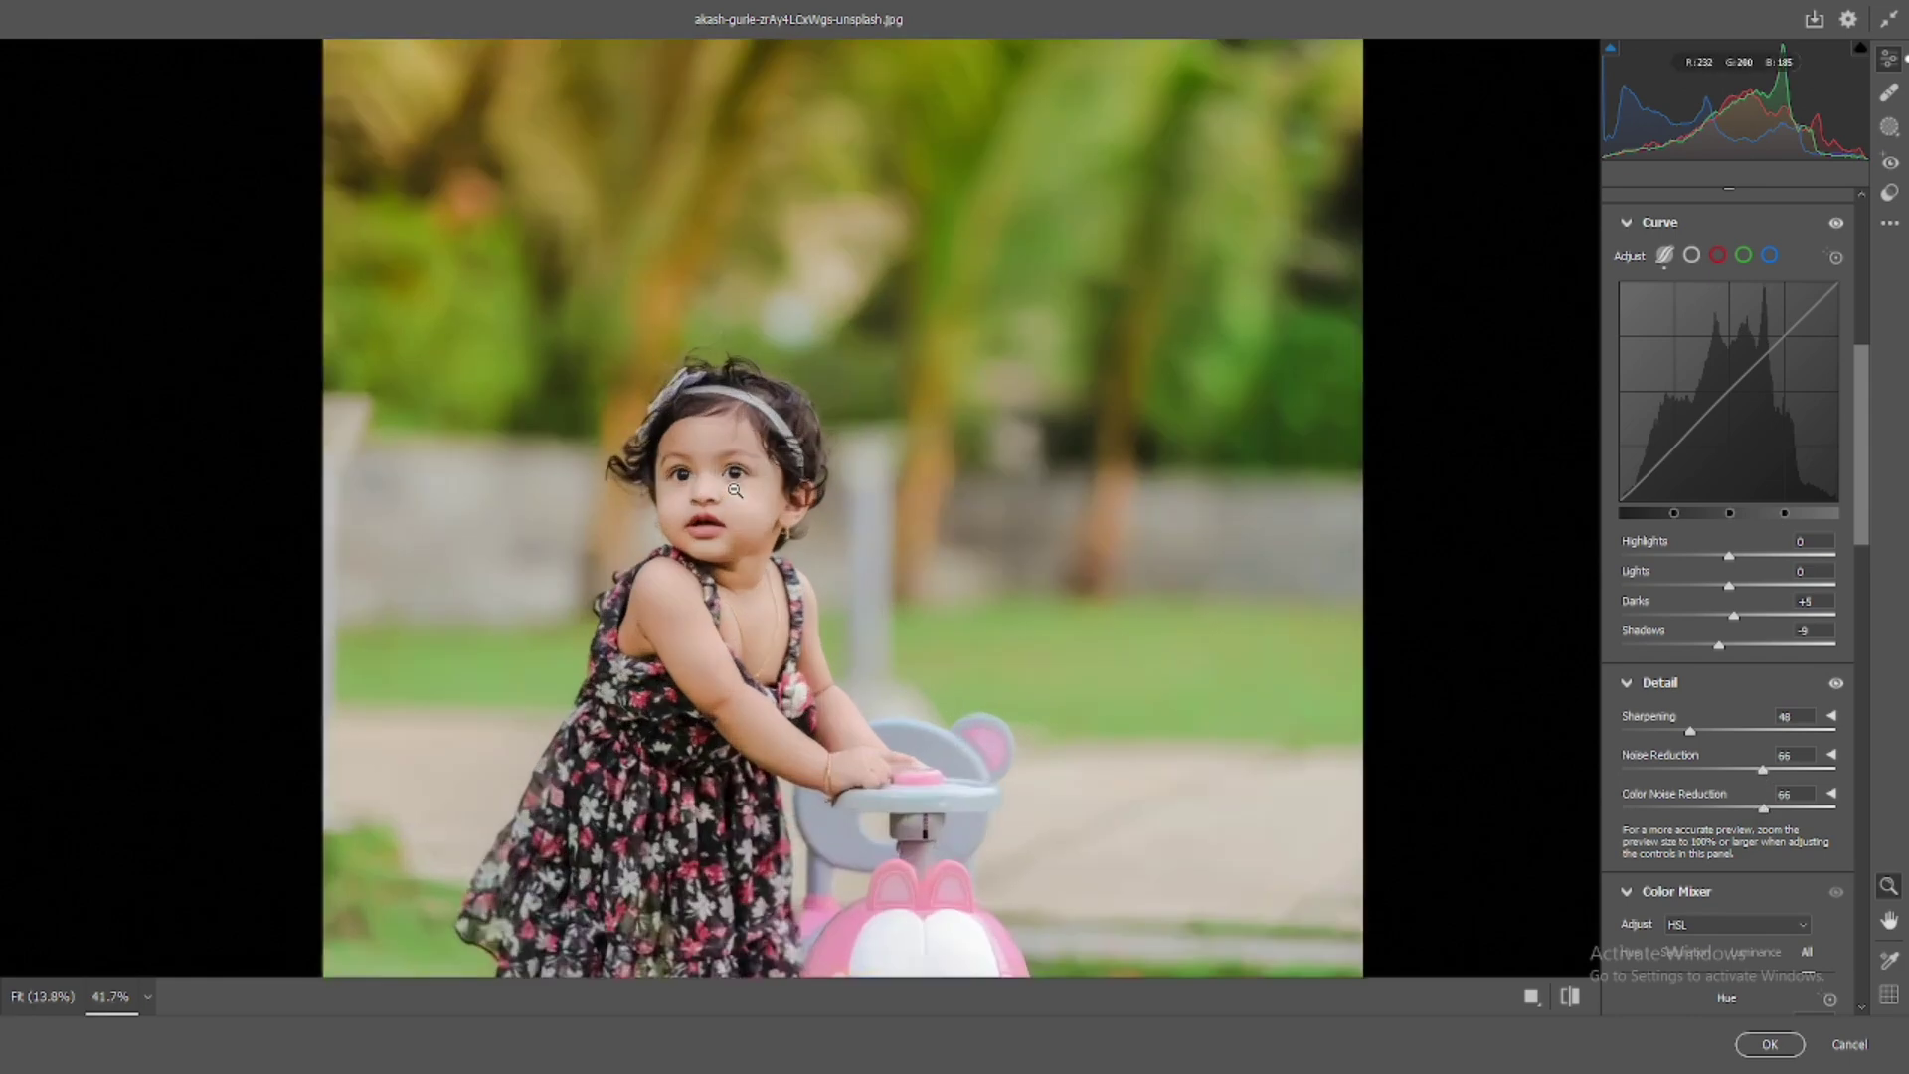
left_click(736, 489)
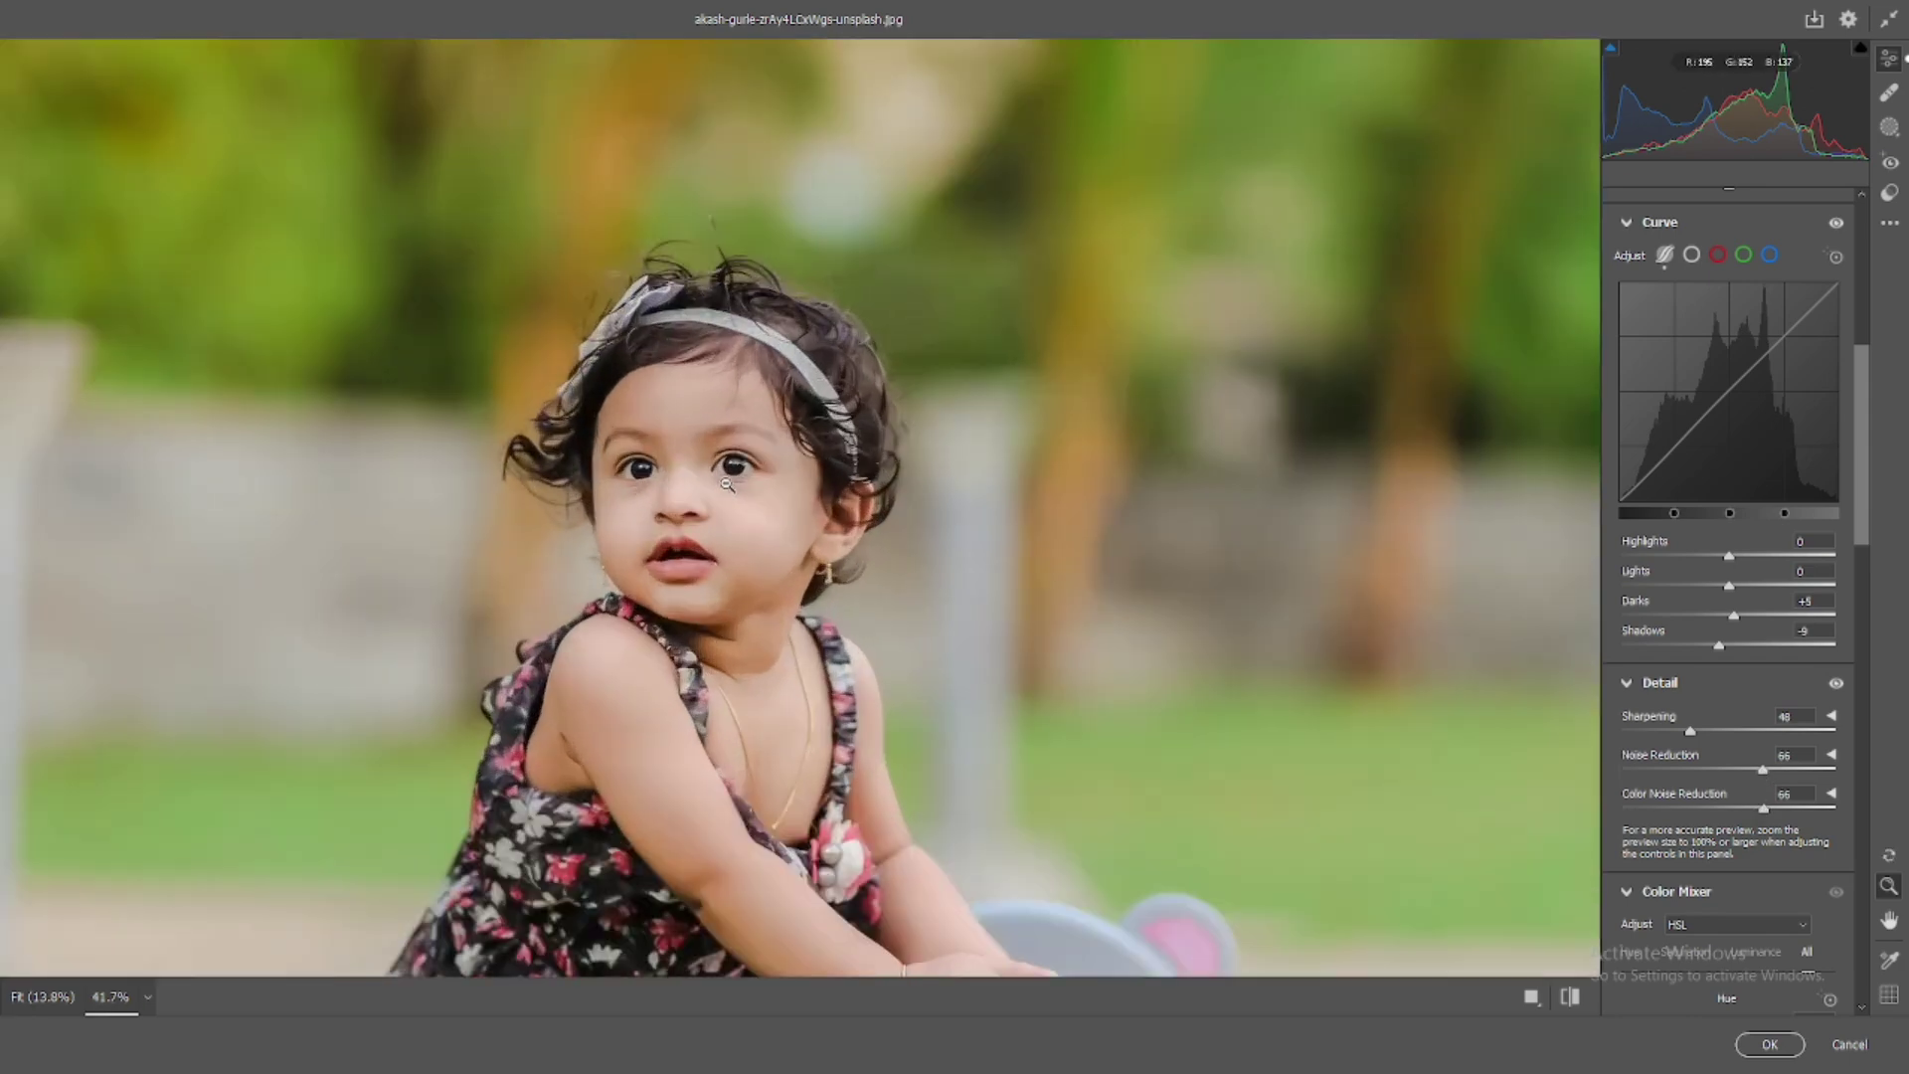
scroll(1698, 524, "down", 3)
scroll(1697, 525, "down", 3)
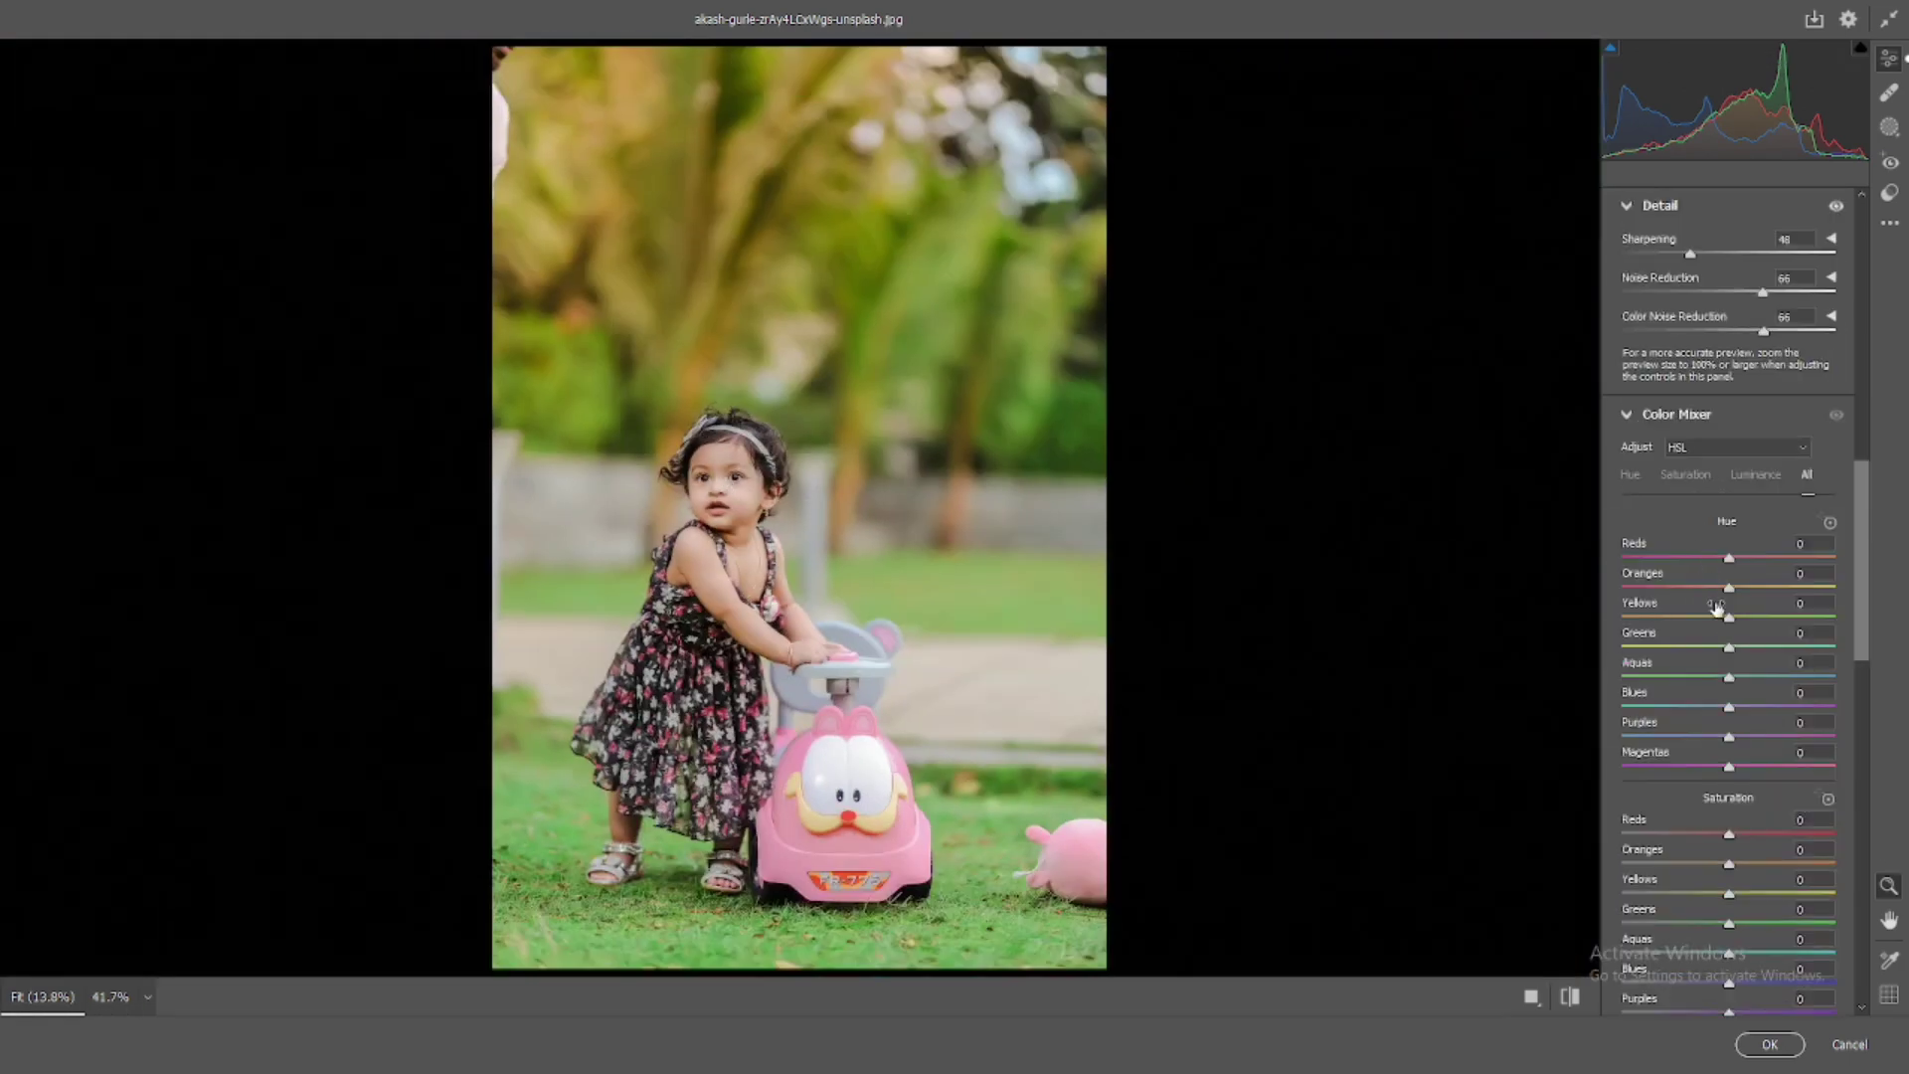
Step: Shift HSL hues to Greens +36, Oranges +10, Reds -52, and Aquas -76, reset Purples, and move Magentas
mouse_move(1729, 647)
left_mouse_down()
mouse_move(1765, 647)
mouse_move(1769, 620)
left_mouse_up()
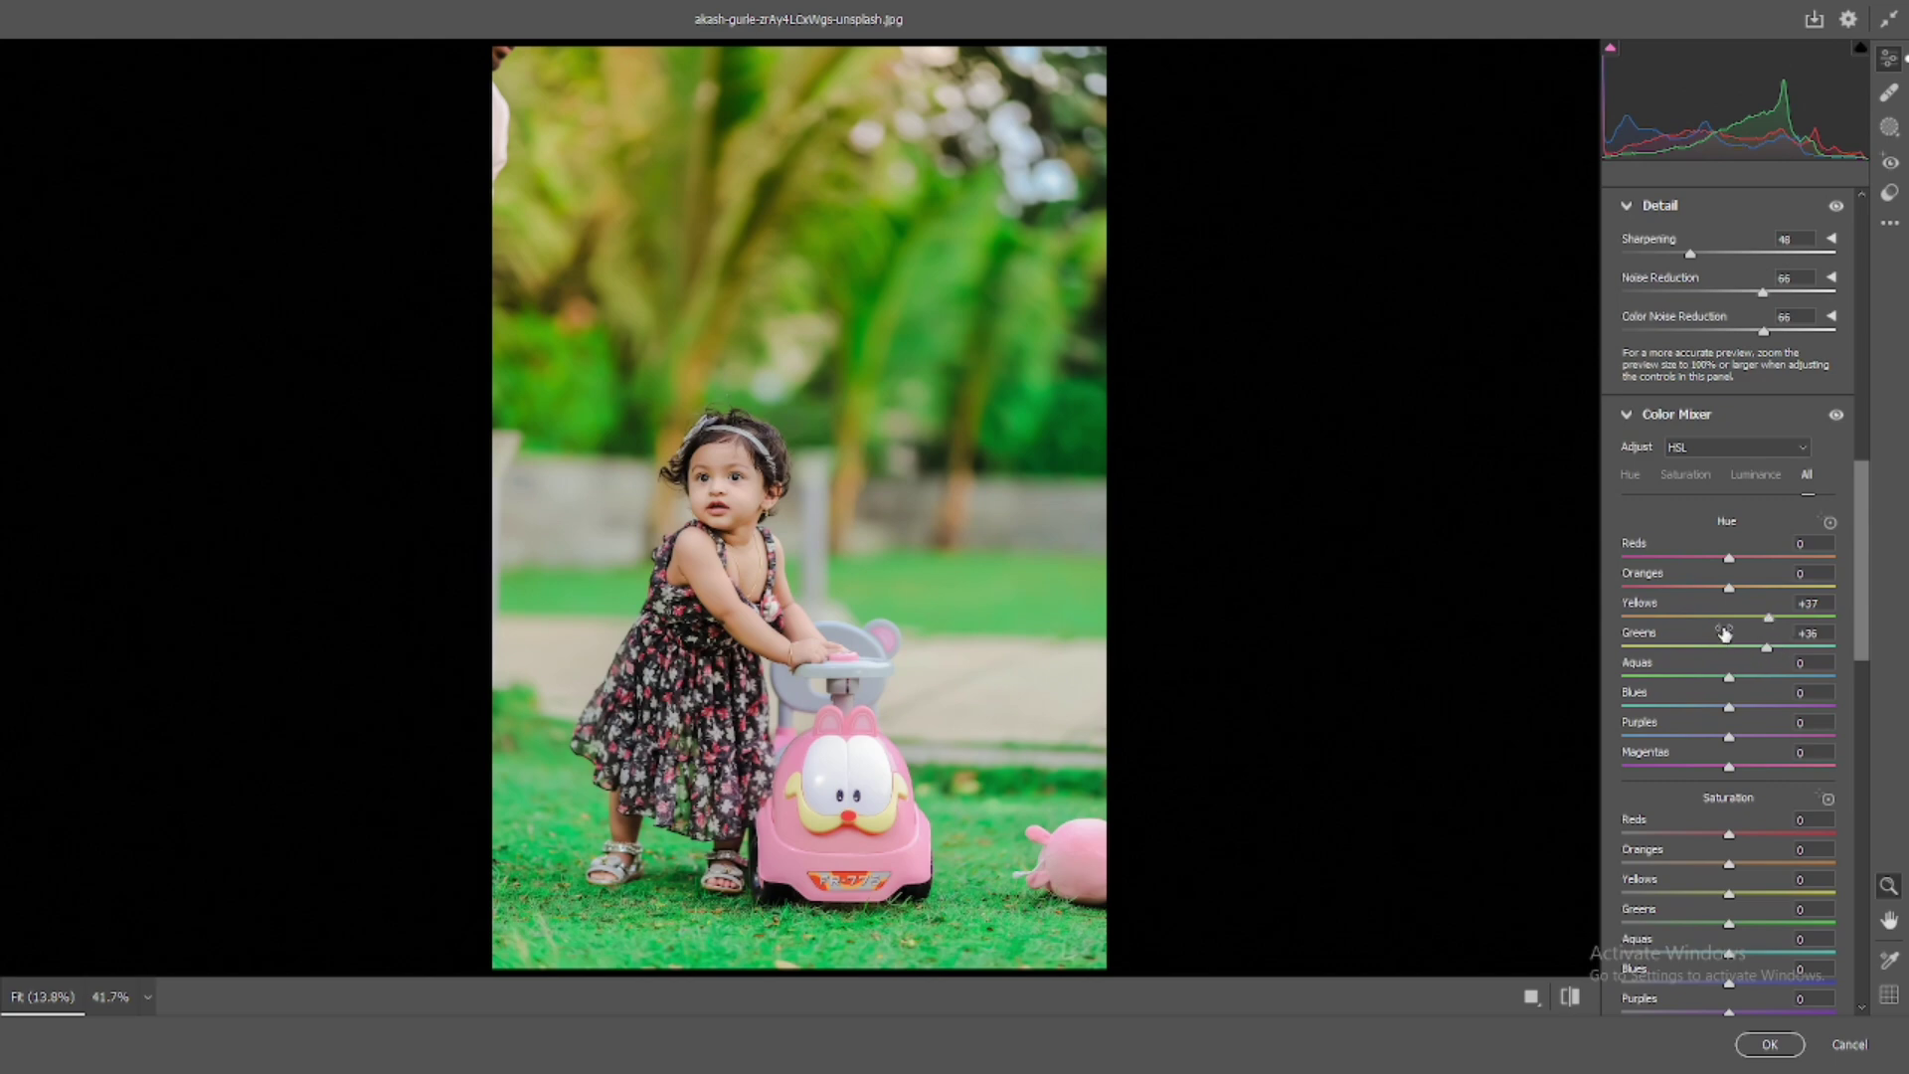
left_click_drag(1729, 593, 1740, 593)
left_click_drag(1729, 558, 1671, 559)
scroll(1680, 569, "down", 2)
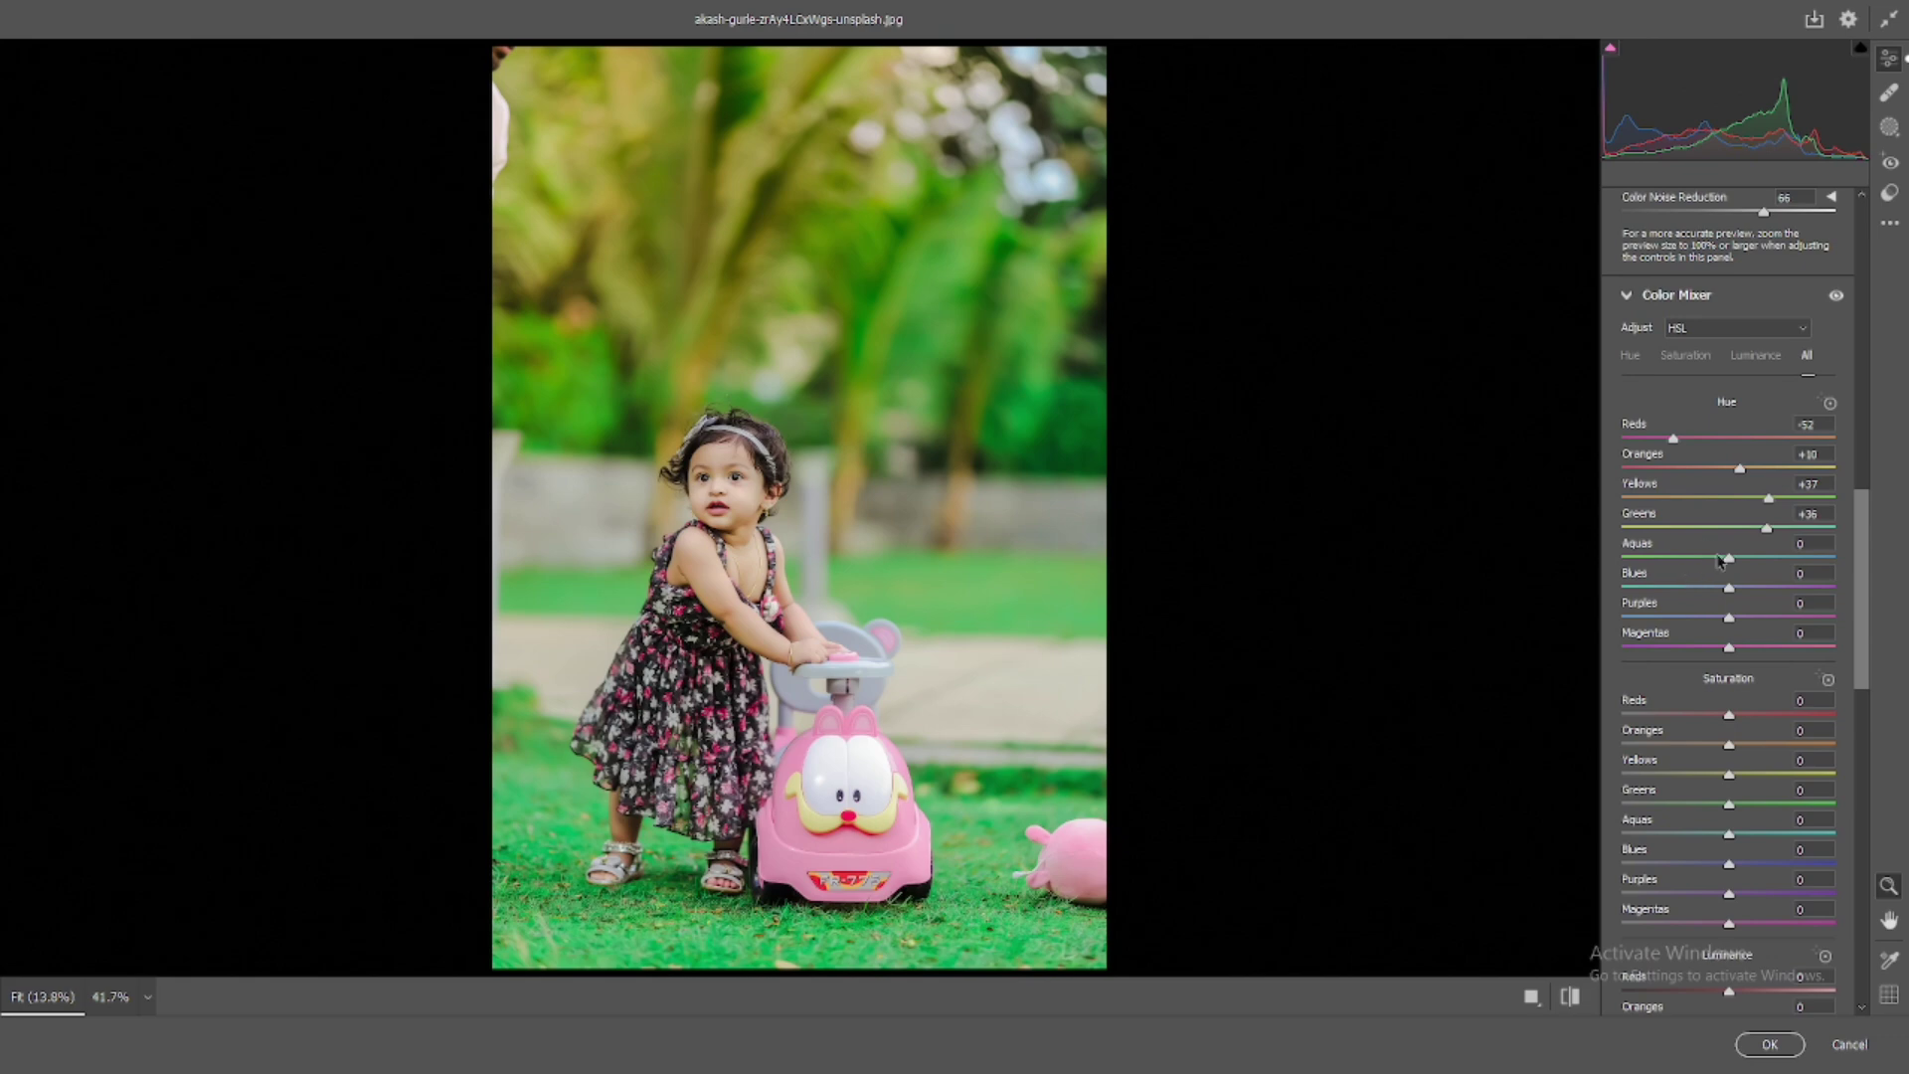
mouse_move(1719, 560)
left_mouse_down()
mouse_move(1832, 559)
mouse_move(1649, 558)
mouse_move(1635, 587)
mouse_move(1730, 587)
mouse_move(1638, 617)
left_mouse_up()
double_click(1638, 617)
left_click_drag(1735, 652, 1647, 648)
Step: Reset Magentas hue, pull Yellows hue to -21, and set saturation to Aquas +32, Greens -68, Oranges +9, Purples up
double_click(1642, 647)
scroll(1750, 596, "down", 3)
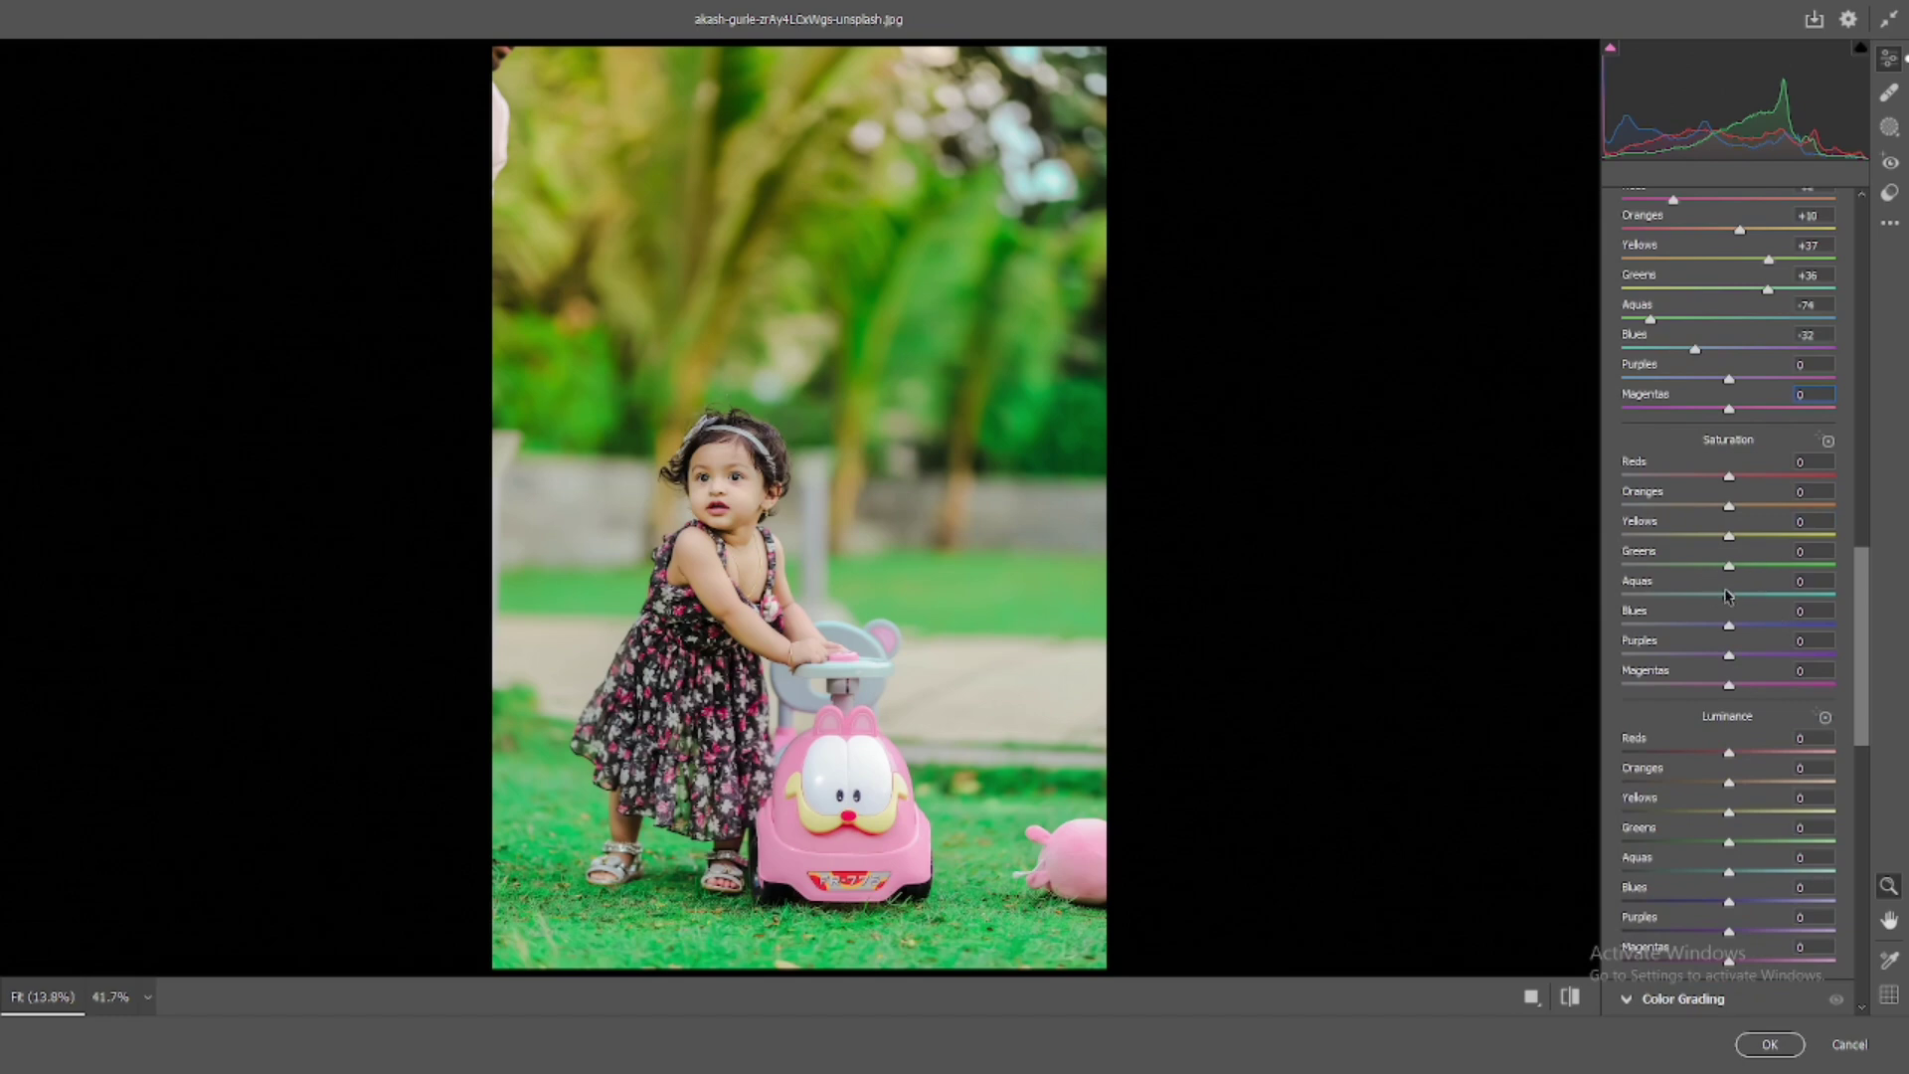
mouse_move(1711, 597)
left_mouse_down()
mouse_move(1767, 602)
mouse_move(1760, 626)
mouse_move(1654, 569)
mouse_move(1697, 540)
left_mouse_up()
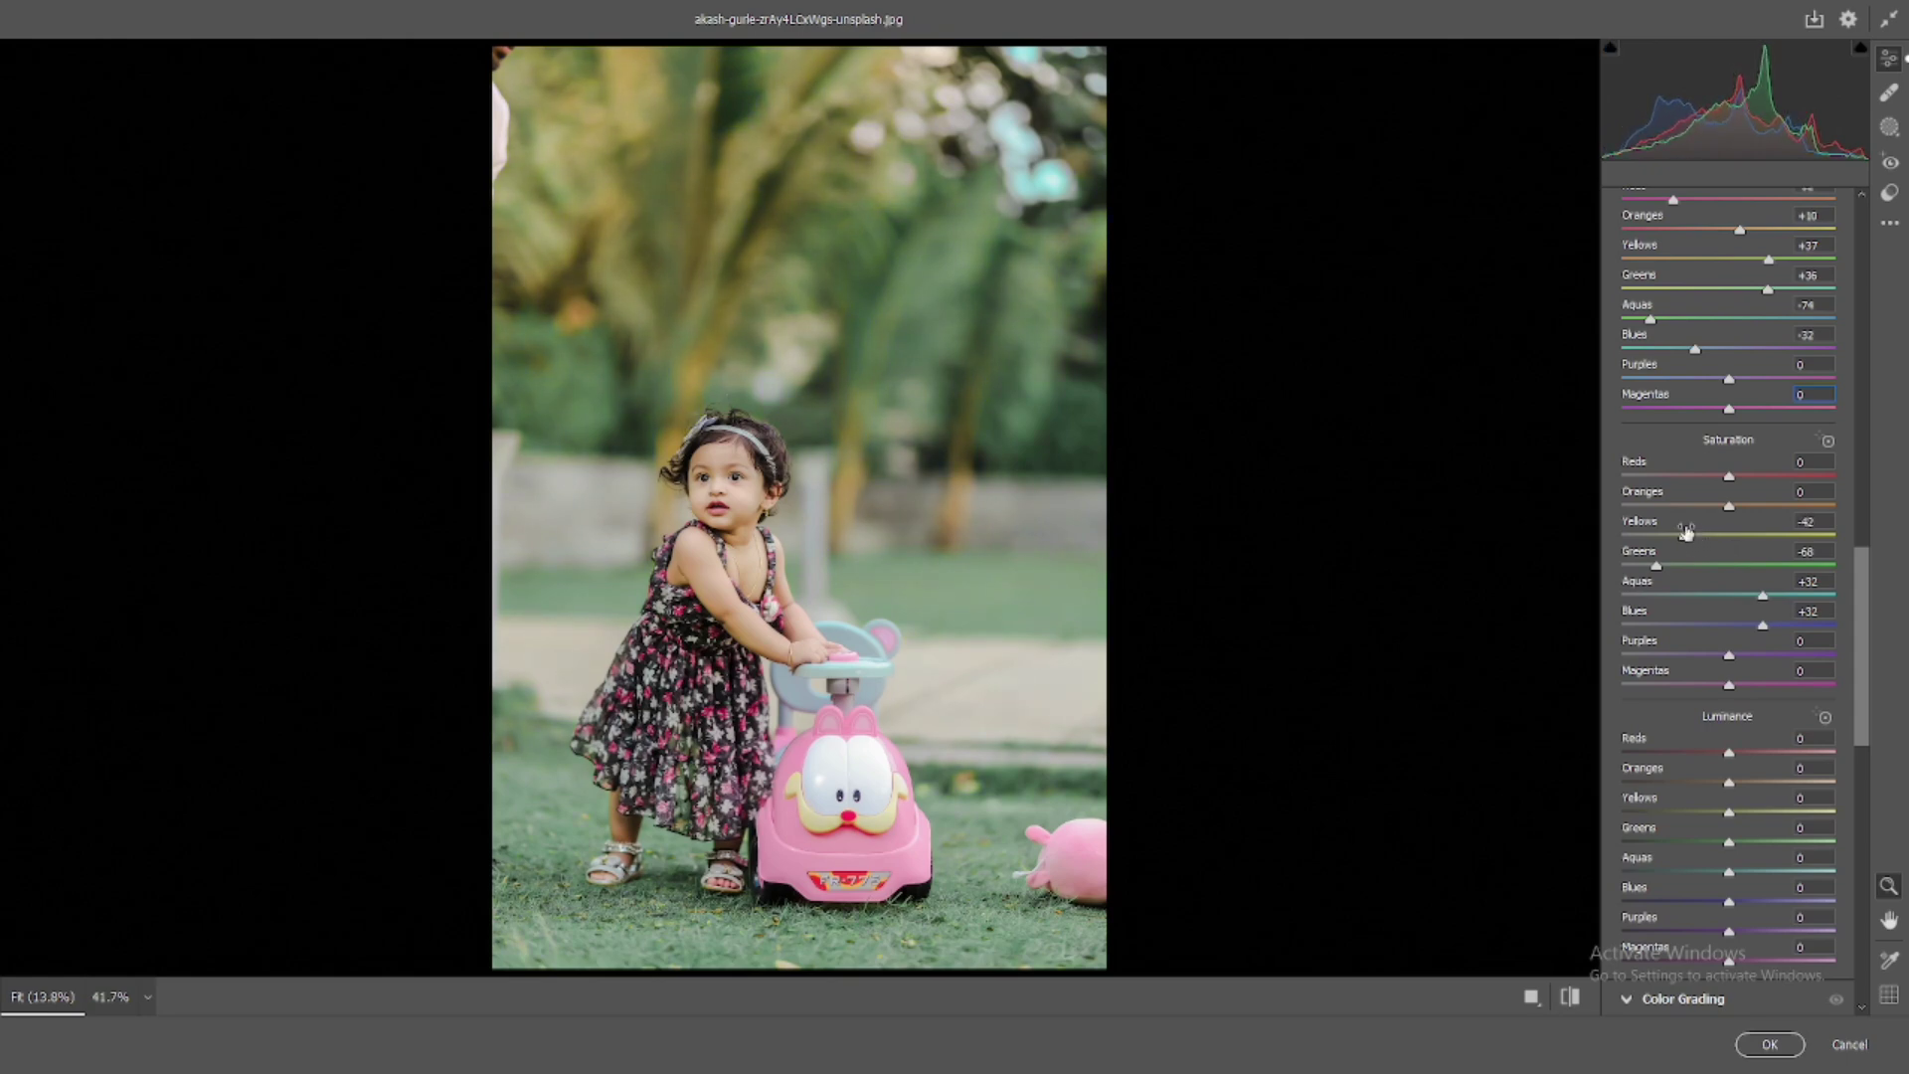
mouse_move(1767, 261)
left_mouse_down()
mouse_move(1666, 276)
mouse_move(1801, 275)
mouse_move(1705, 280)
left_mouse_up()
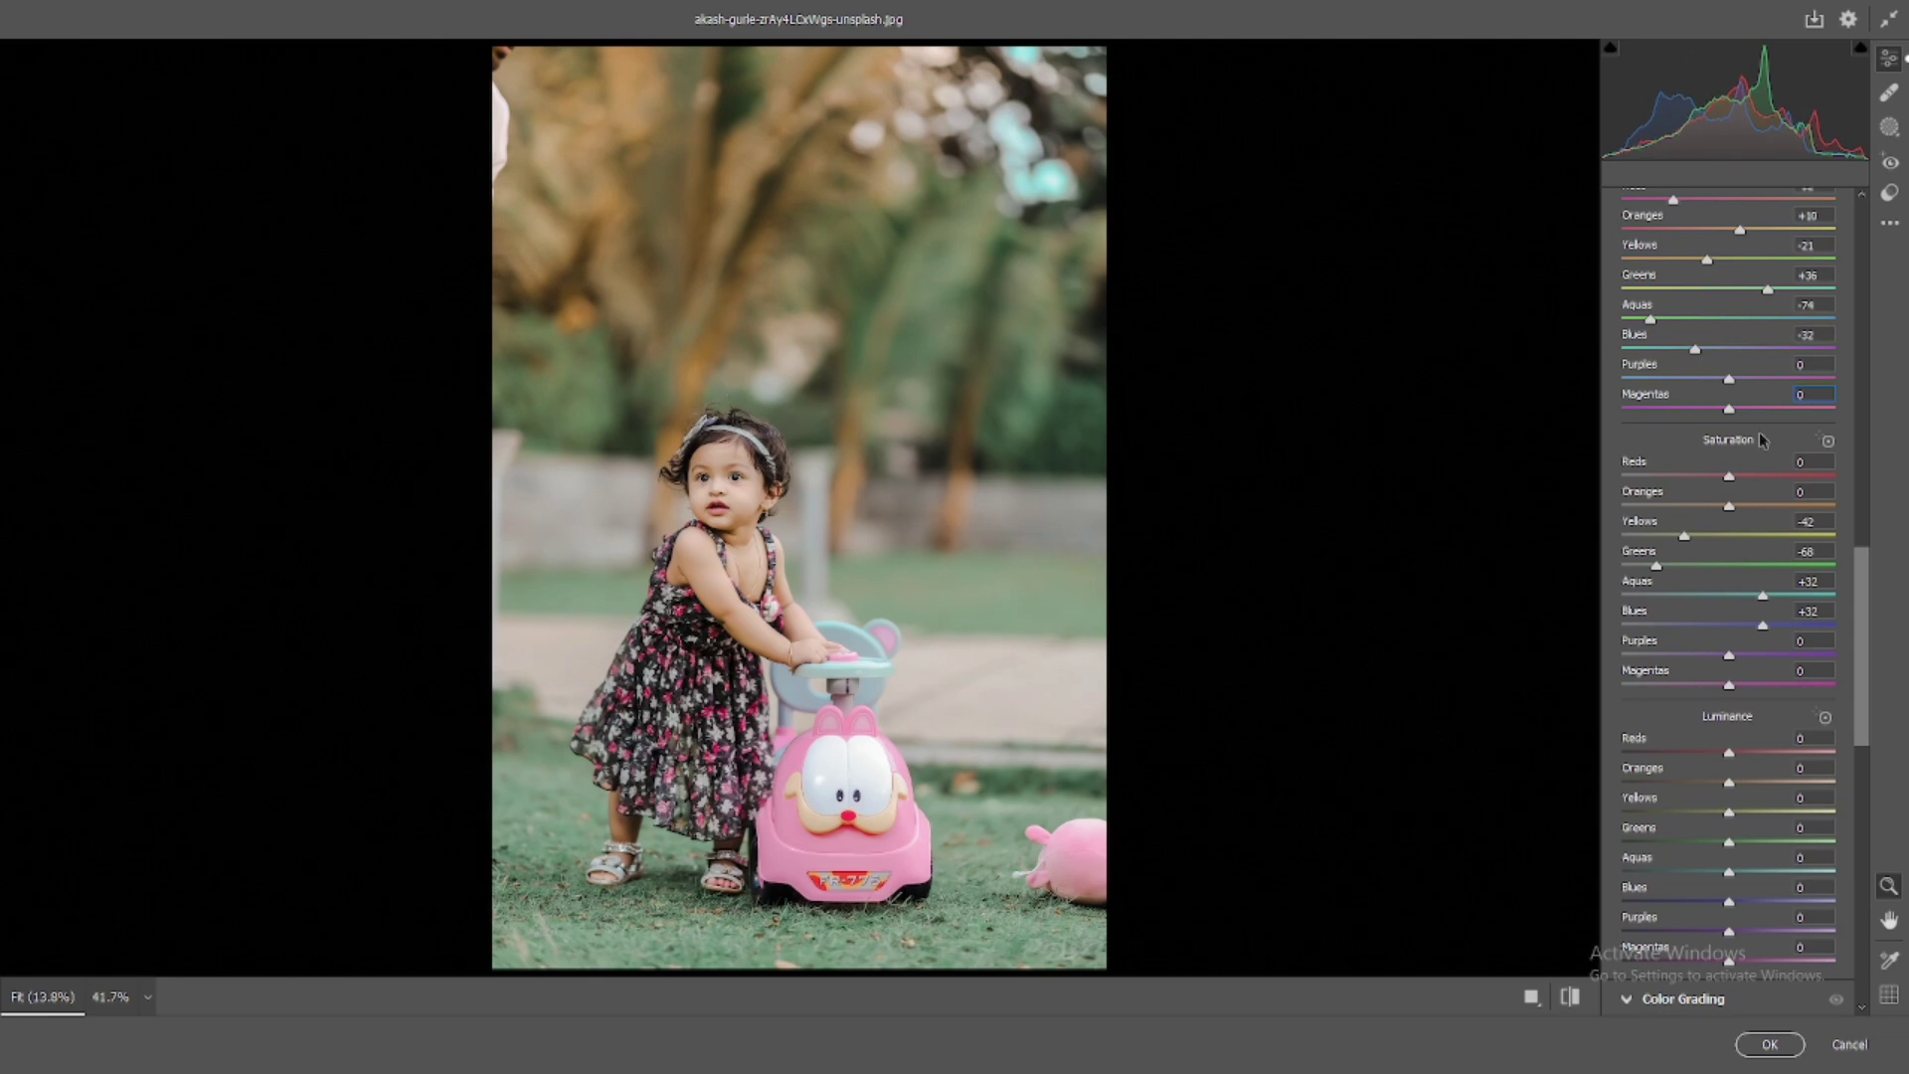
left_click_drag(1656, 566, 1666, 577)
mouse_move(1730, 509)
left_mouse_down()
mouse_move(1754, 511)
mouse_move(1755, 478)
left_mouse_up()
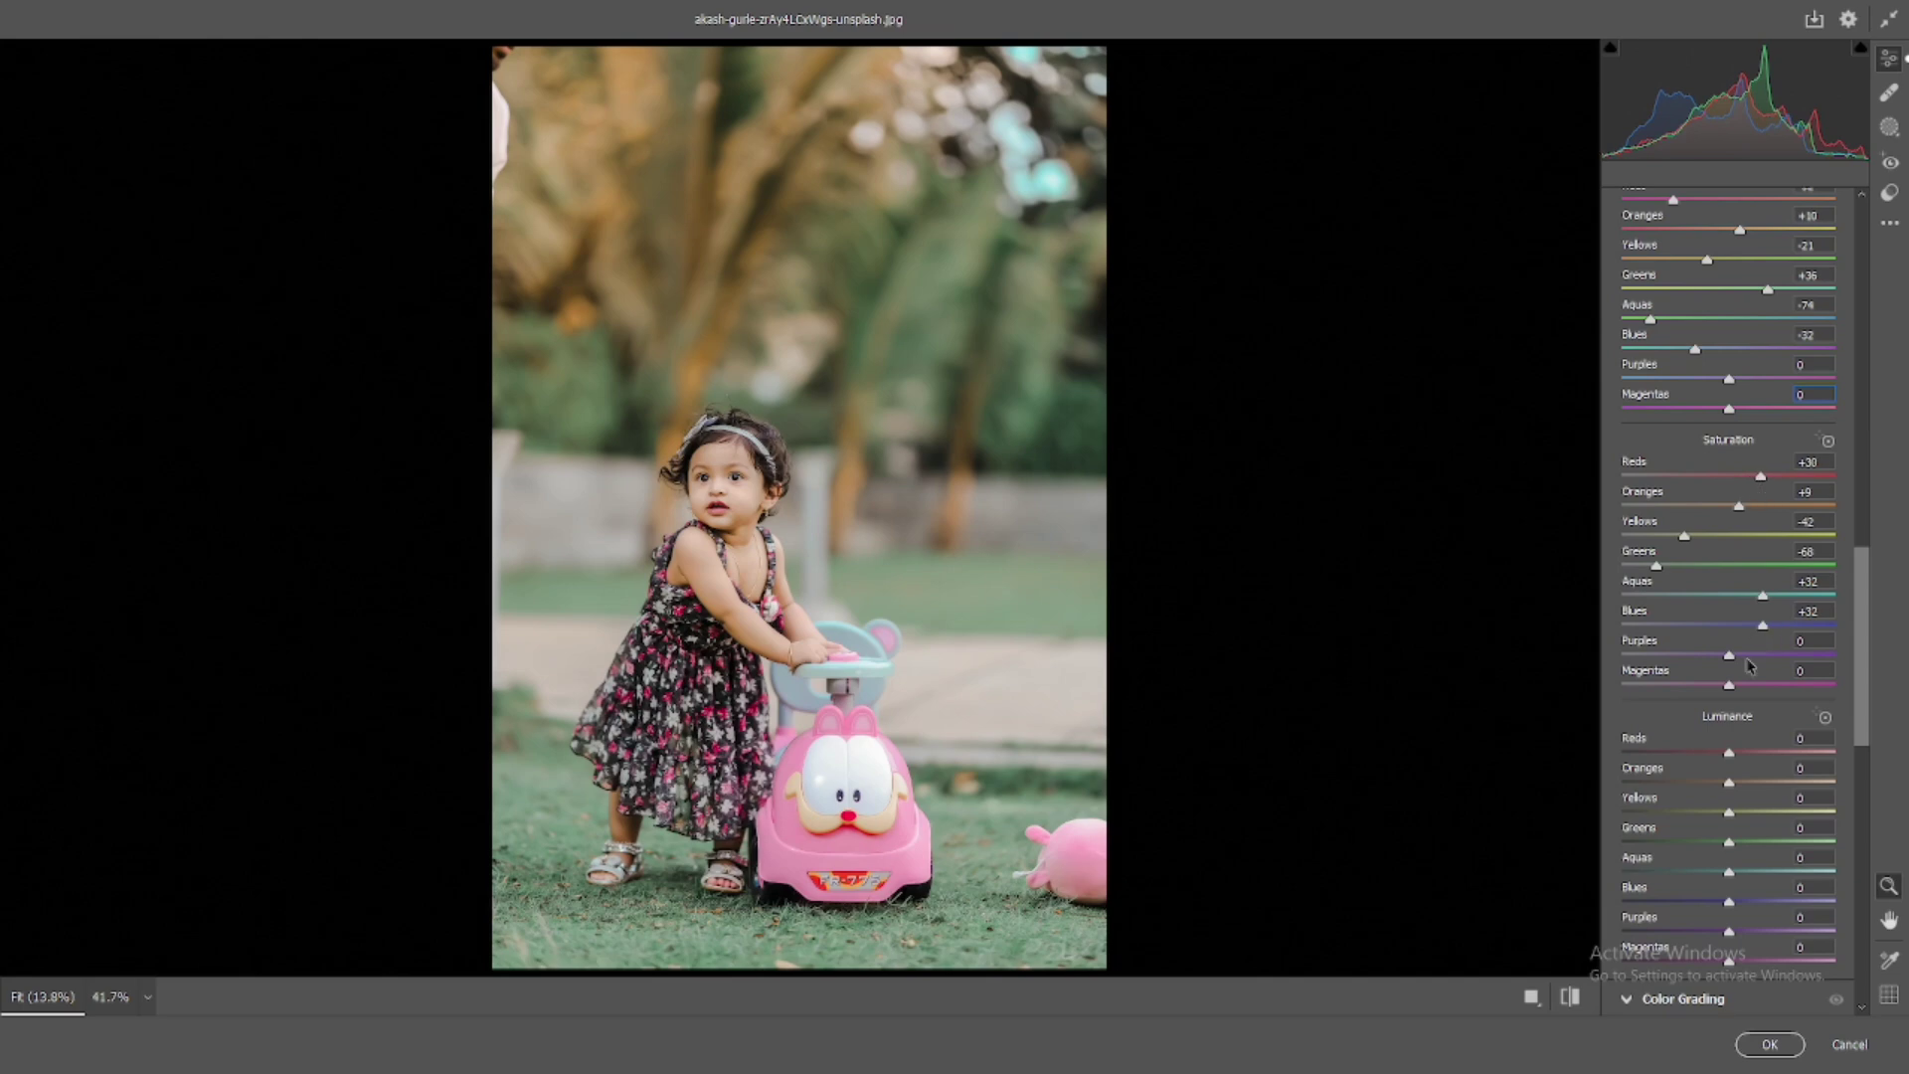
left_click_drag(1730, 657, 1760, 656)
Step: Set HSL luminance: Reds +15, Oranges up, Yellows -6, Greens -57, Aquas -19, Purples +14, Magentas +15
left_click(1761, 686)
scroll(1762, 689, "down", 2)
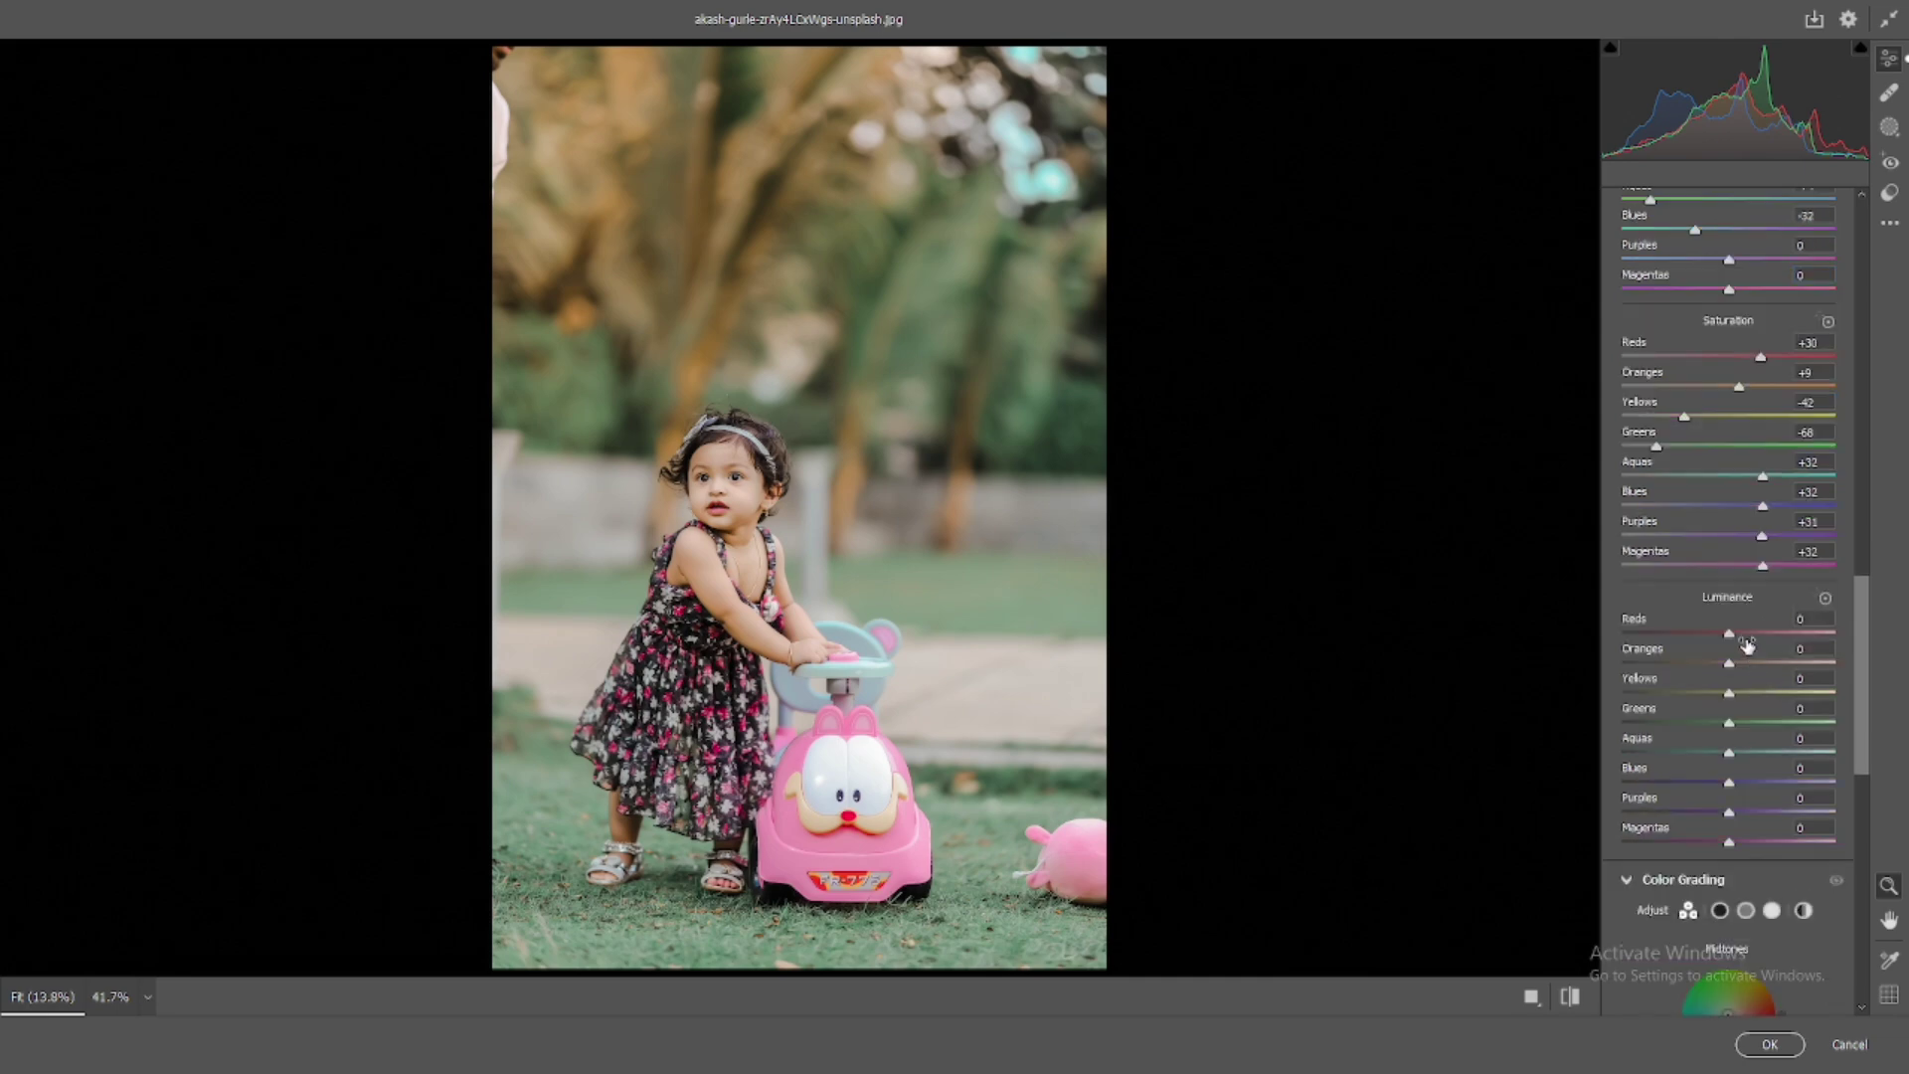
left_click(1745, 634)
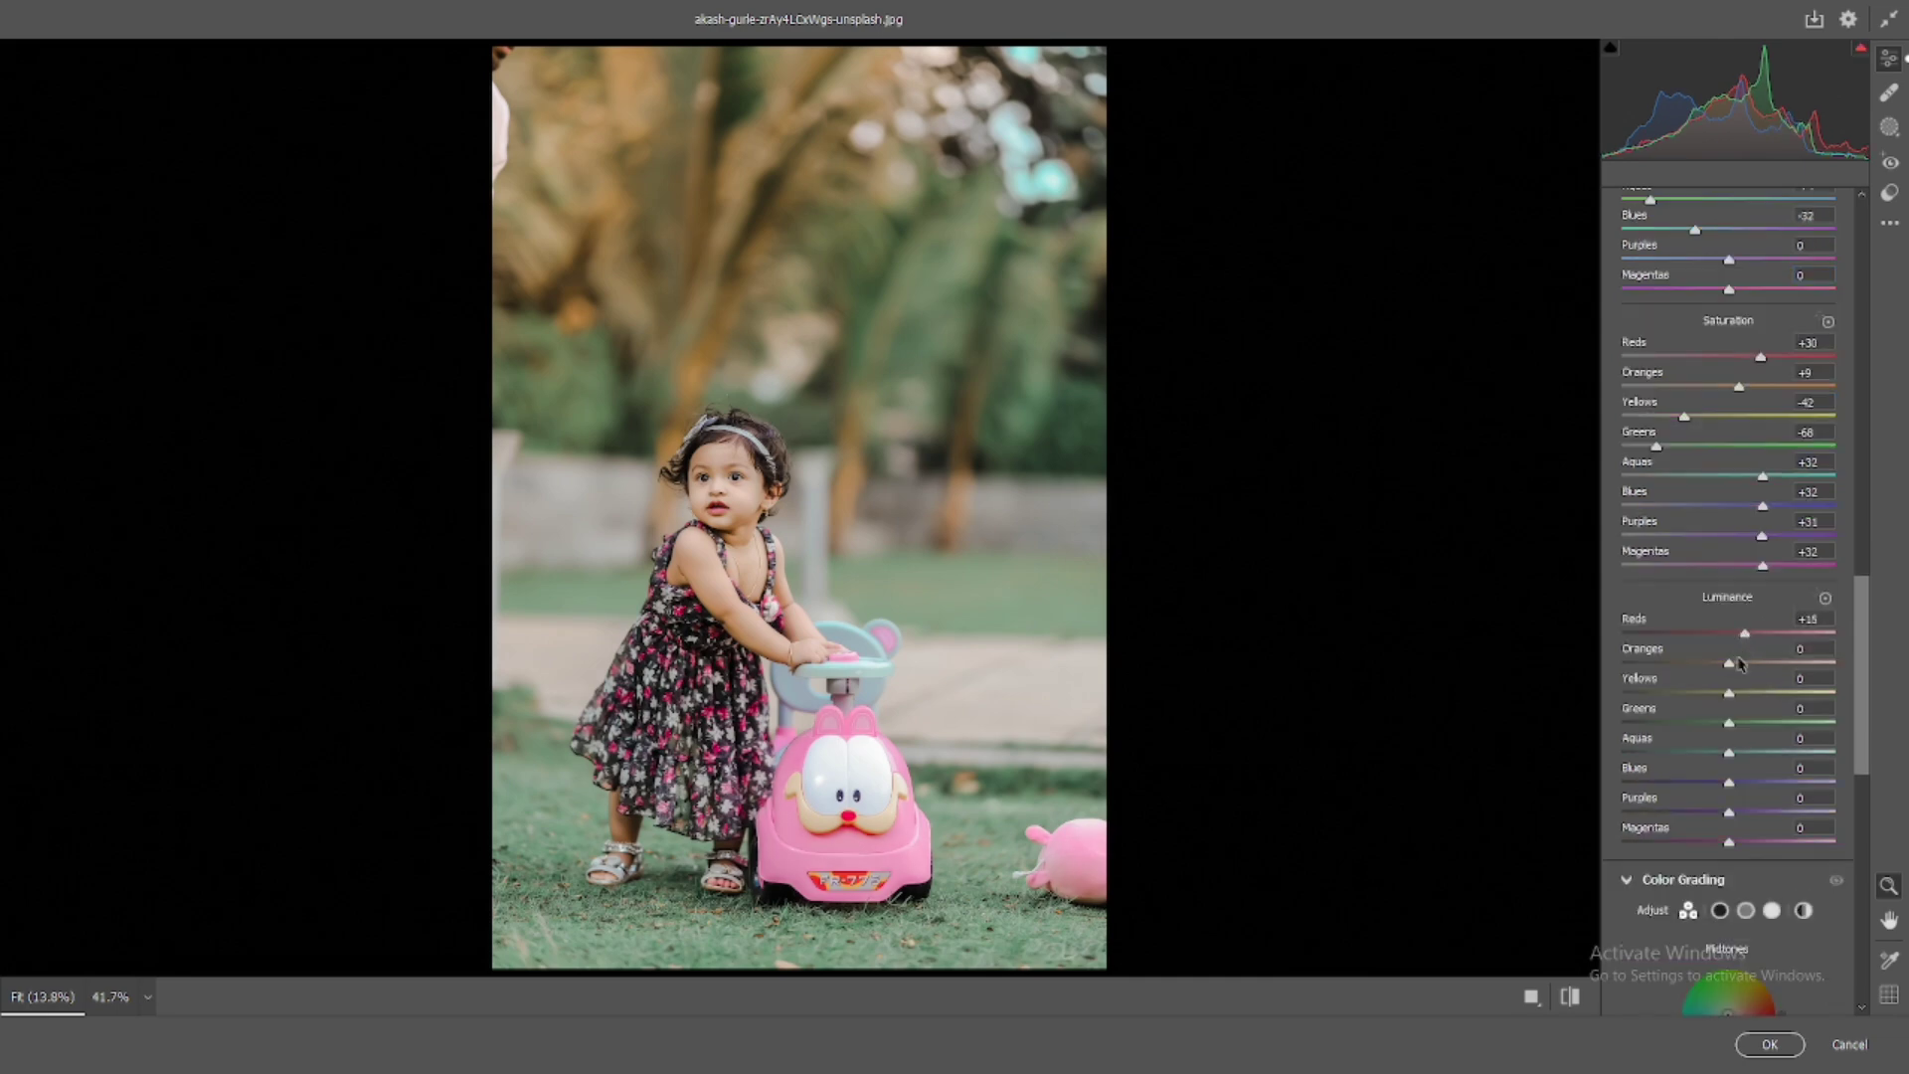
left_click(1740, 665)
left_click_drag(1730, 693, 1681, 723)
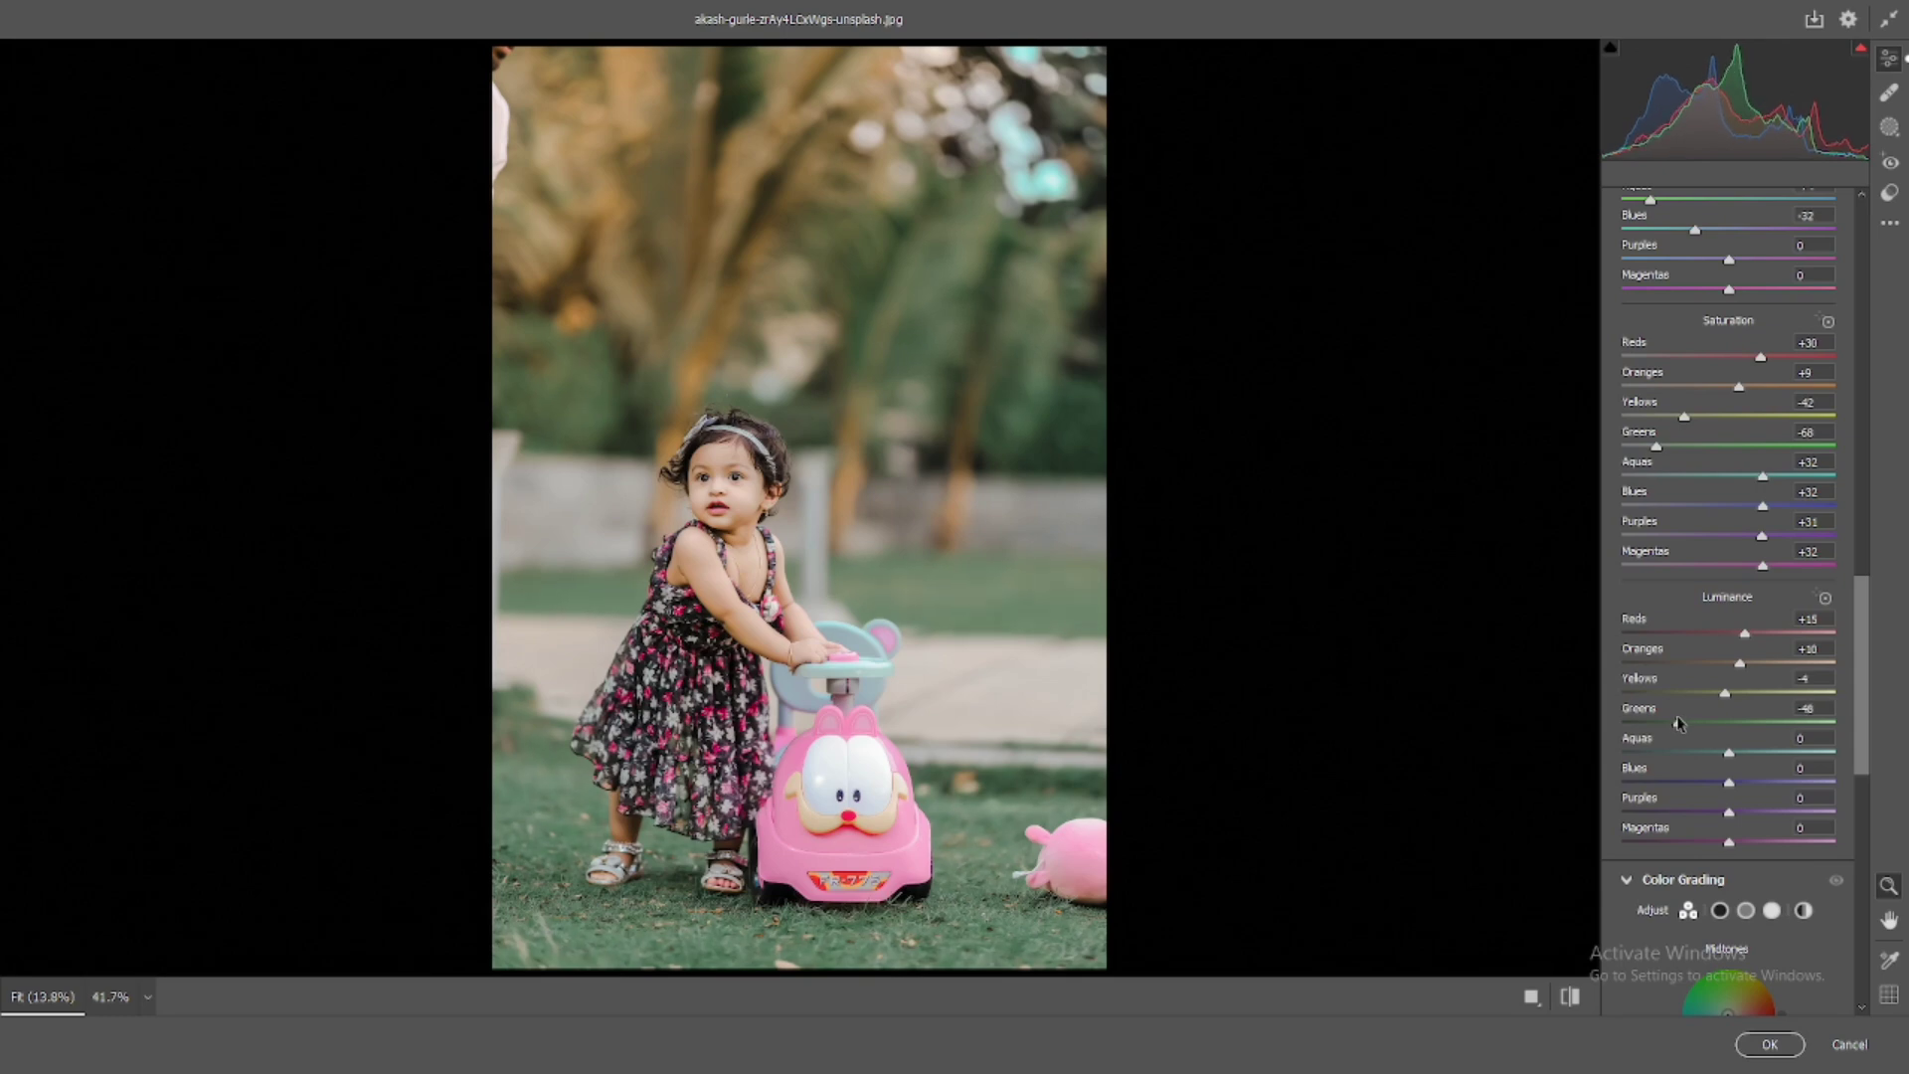
left_click_drag(1681, 722, 1669, 722)
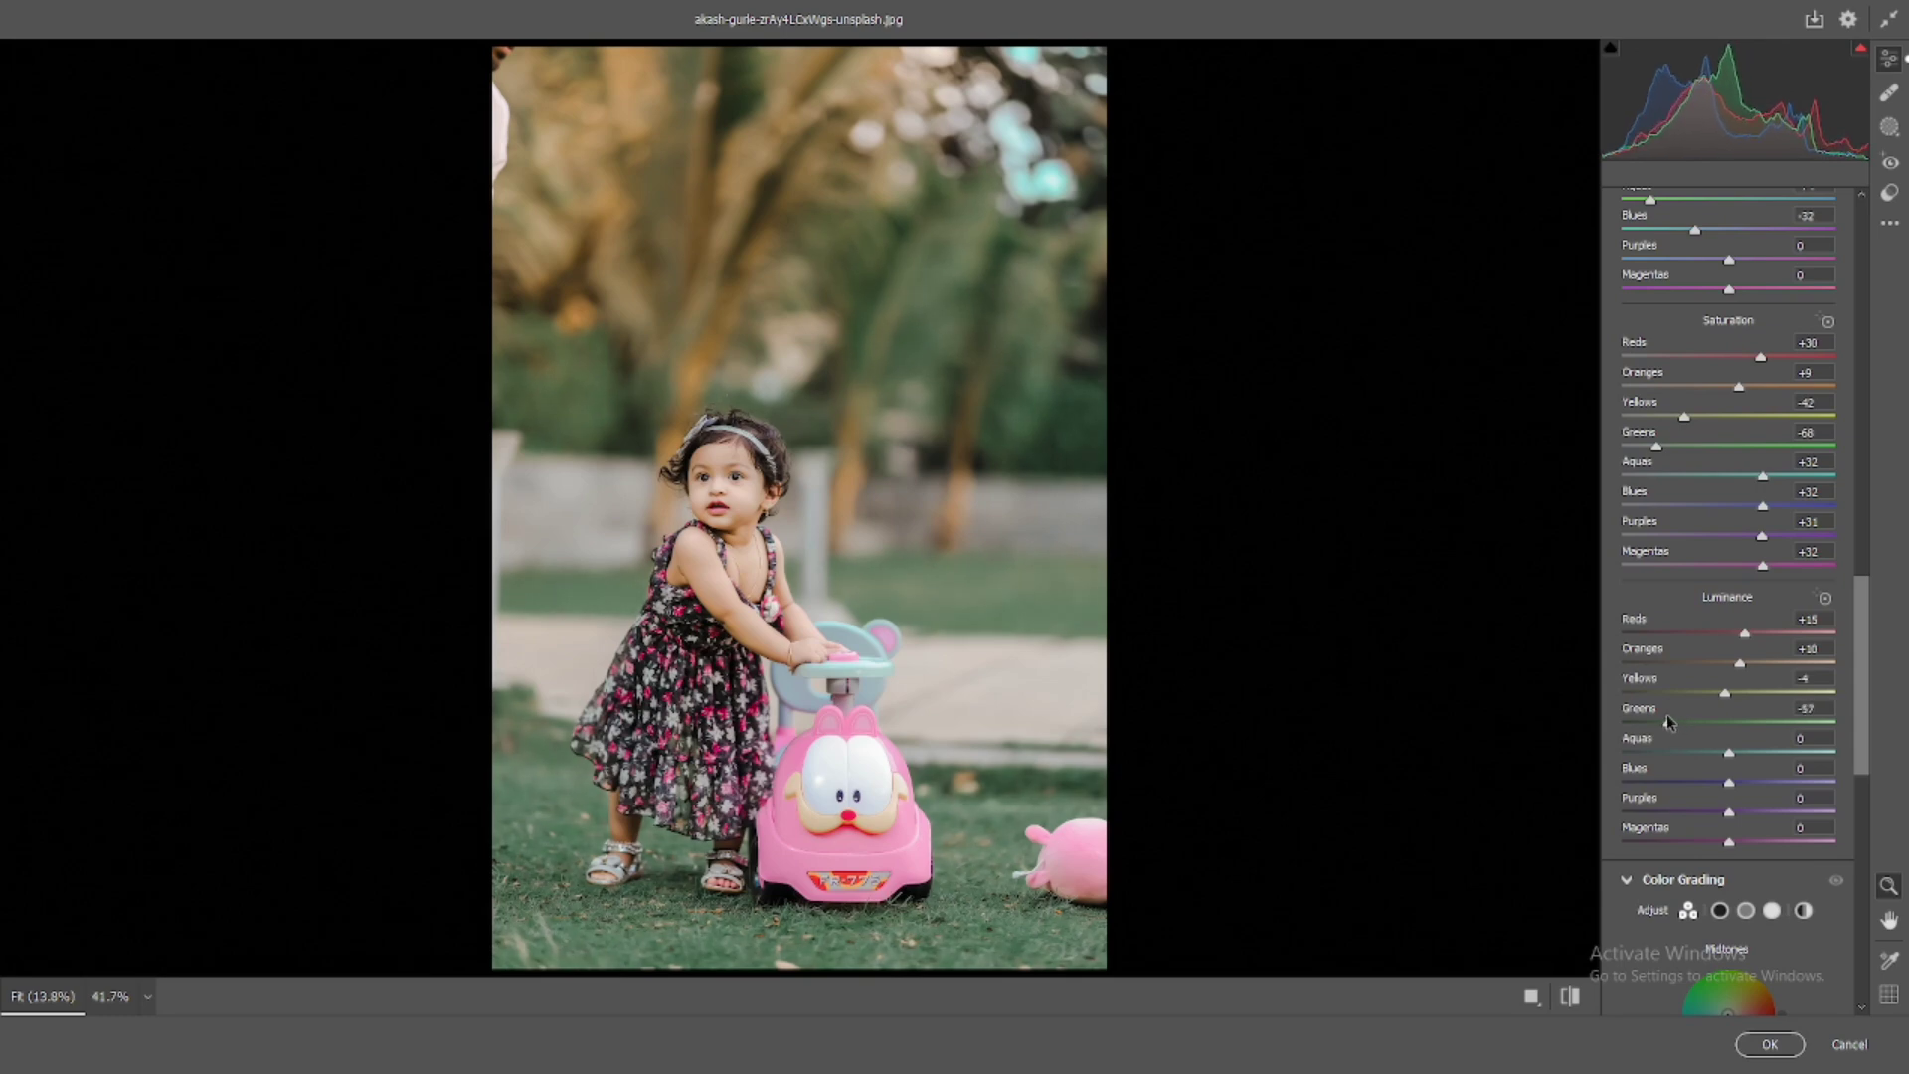
mouse_move(1729, 752)
left_mouse_down()
mouse_move(1696, 748)
mouse_move(1748, 782)
left_mouse_up()
left_click_drag(1729, 812, 1748, 844)
Step: Switch the tone curve to point editing mode
scroll(1767, 716, "down", 3)
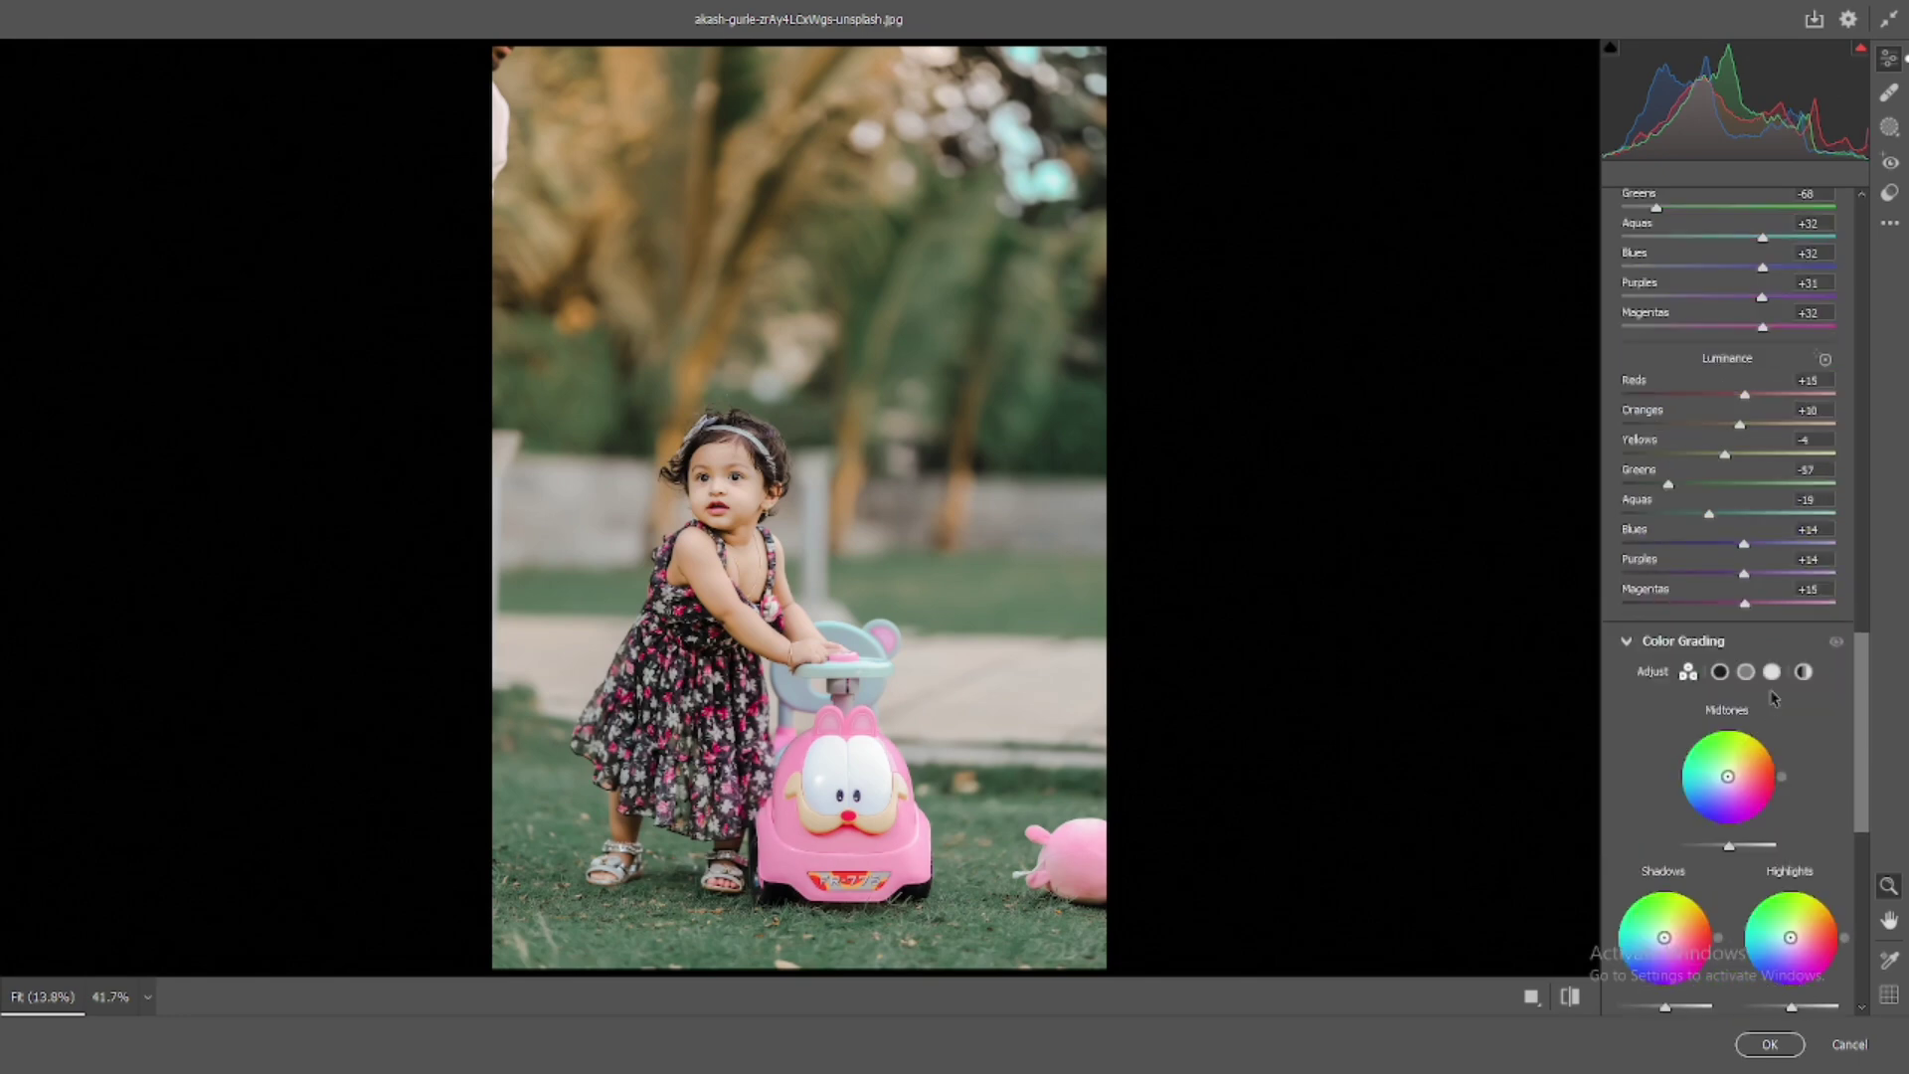
scroll(1774, 701, "up", 5)
scroll(1766, 666, "up", 8)
scroll(1763, 652, "up", 2)
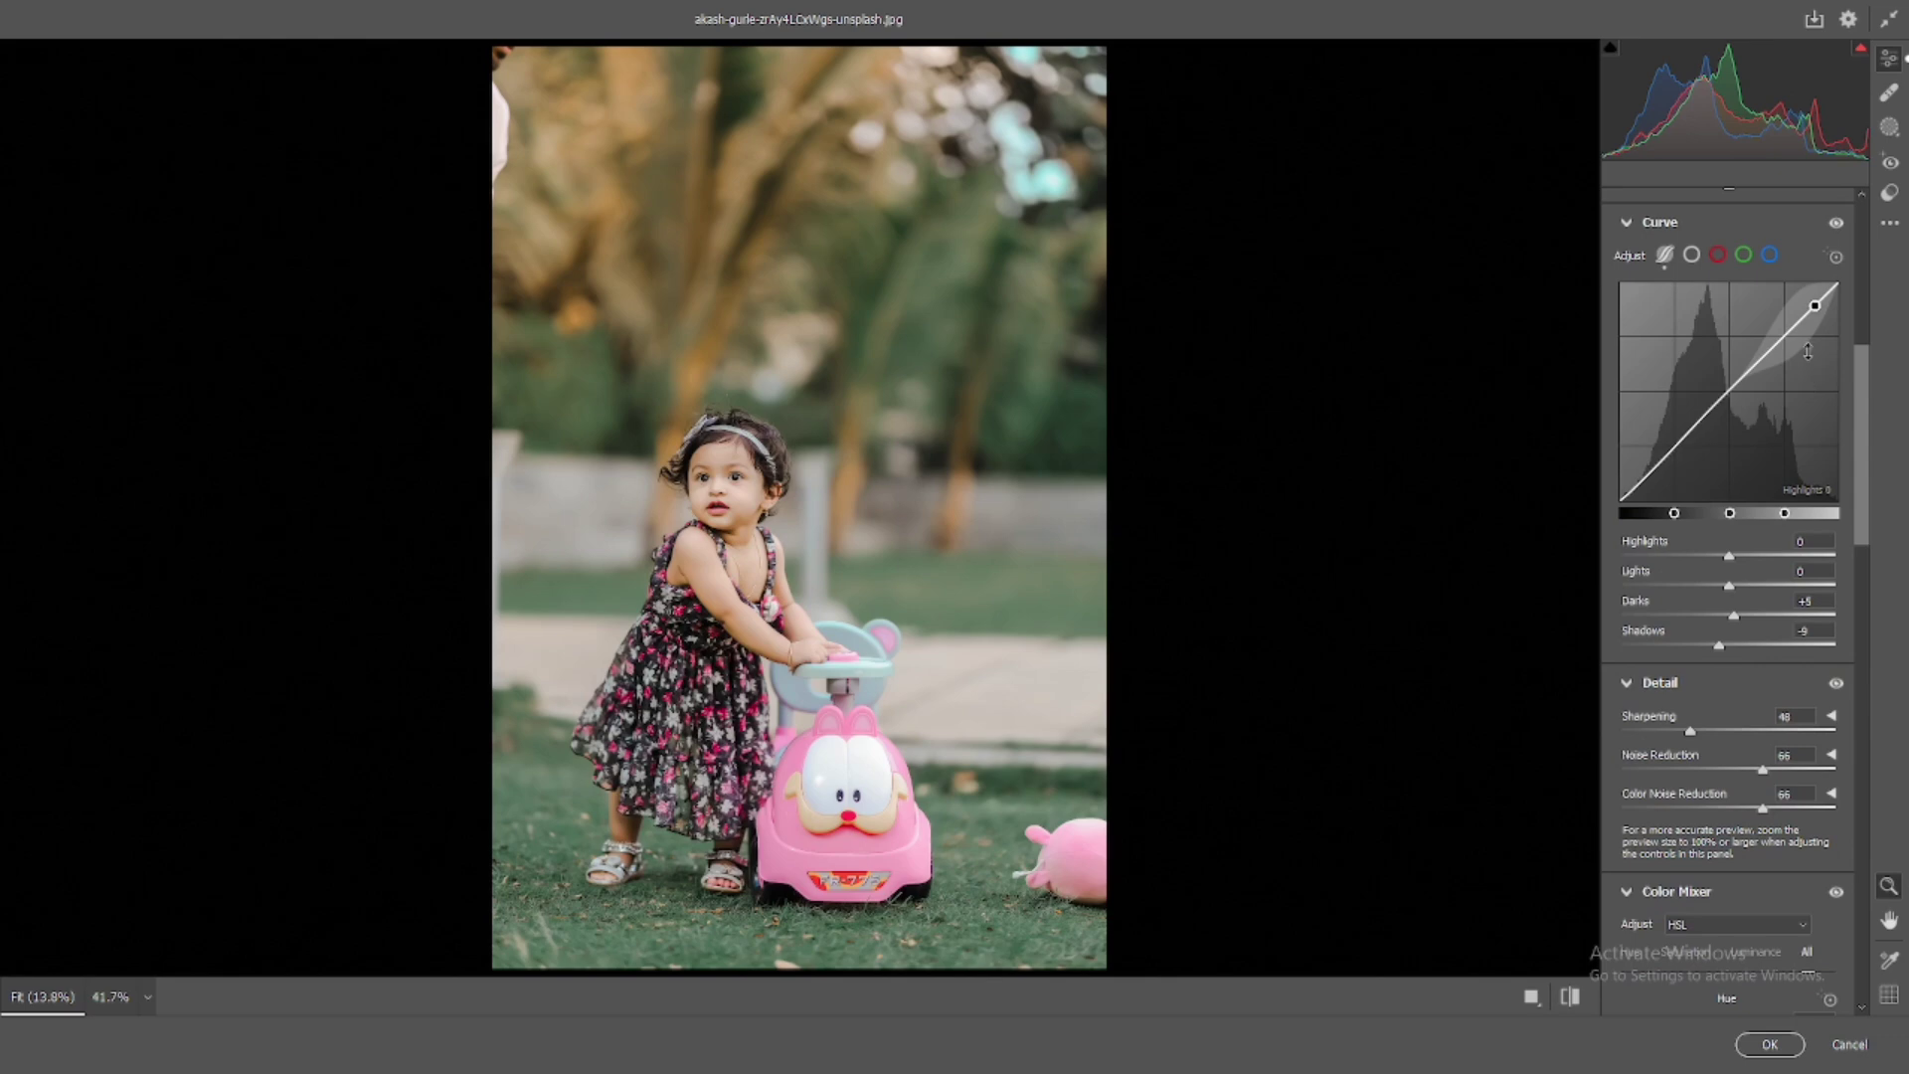
left_click(1692, 255)
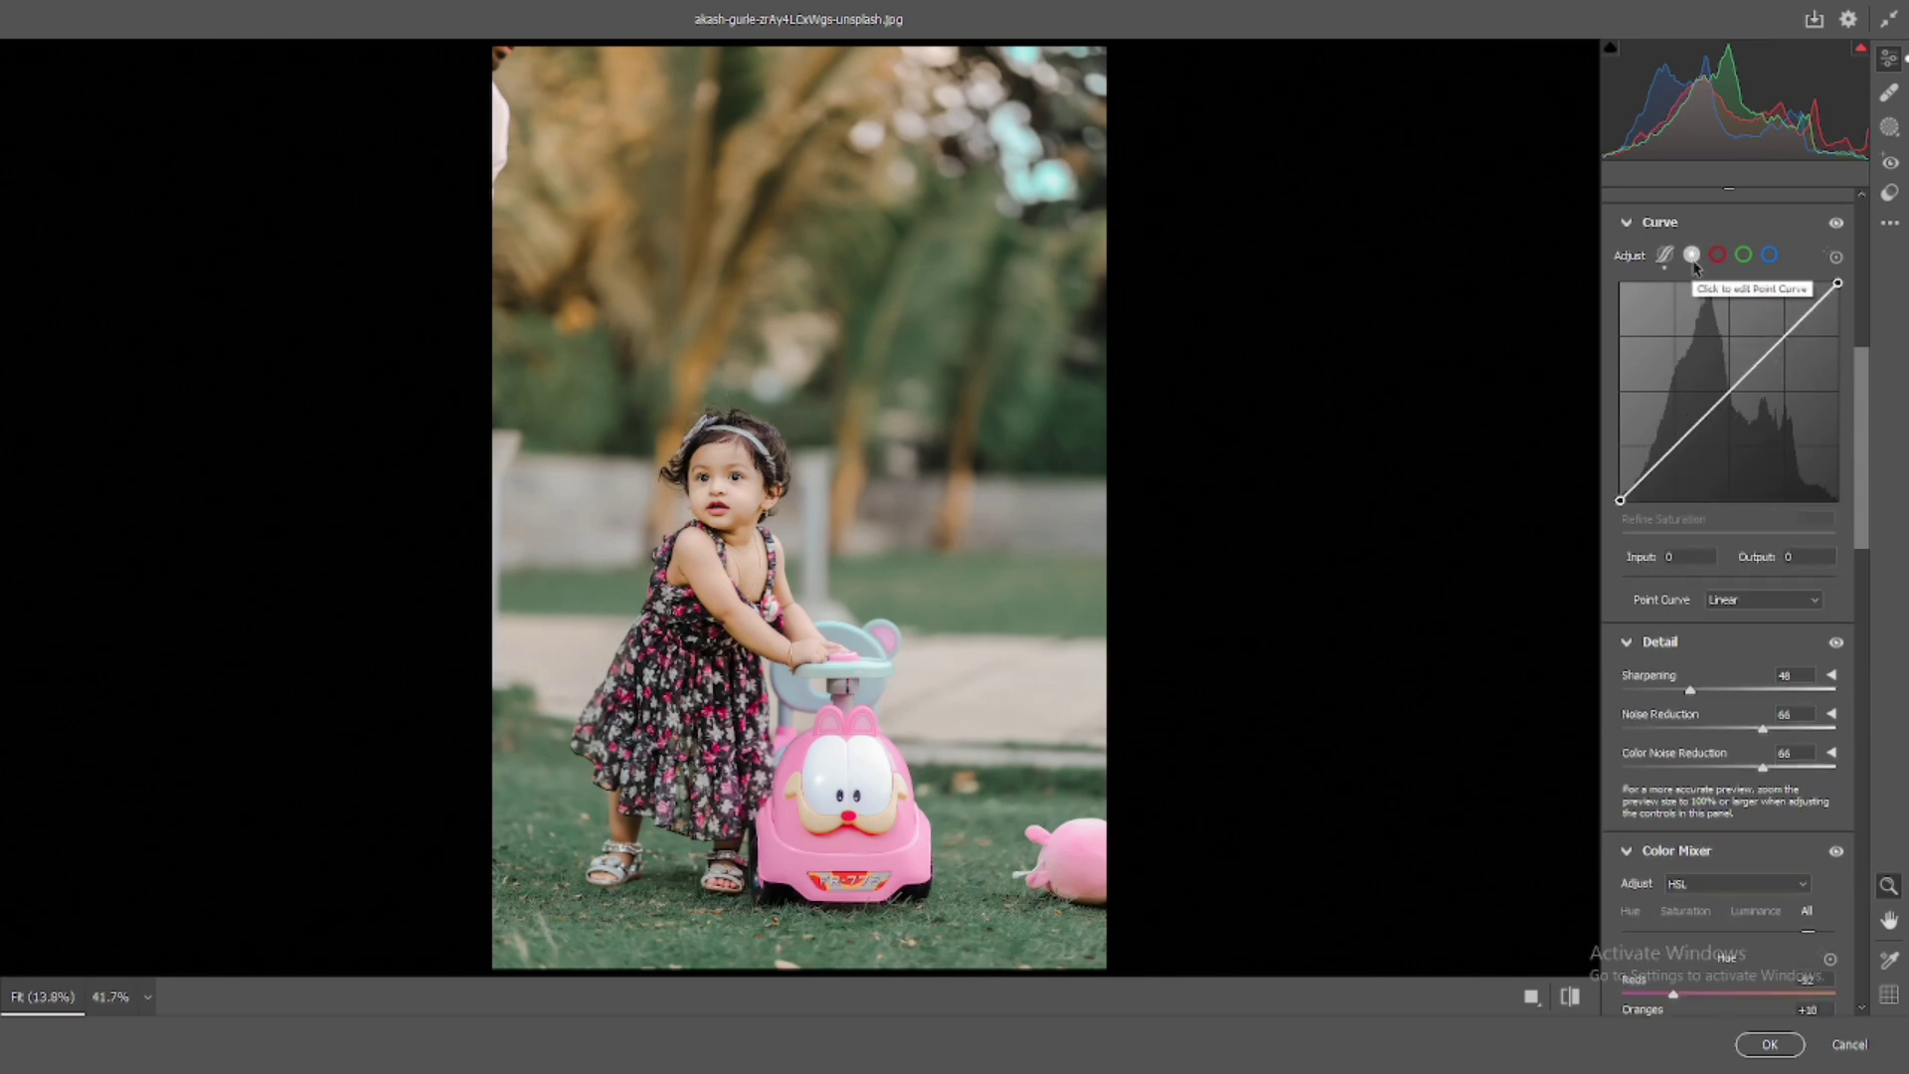
scroll(1693, 468, "down", 10)
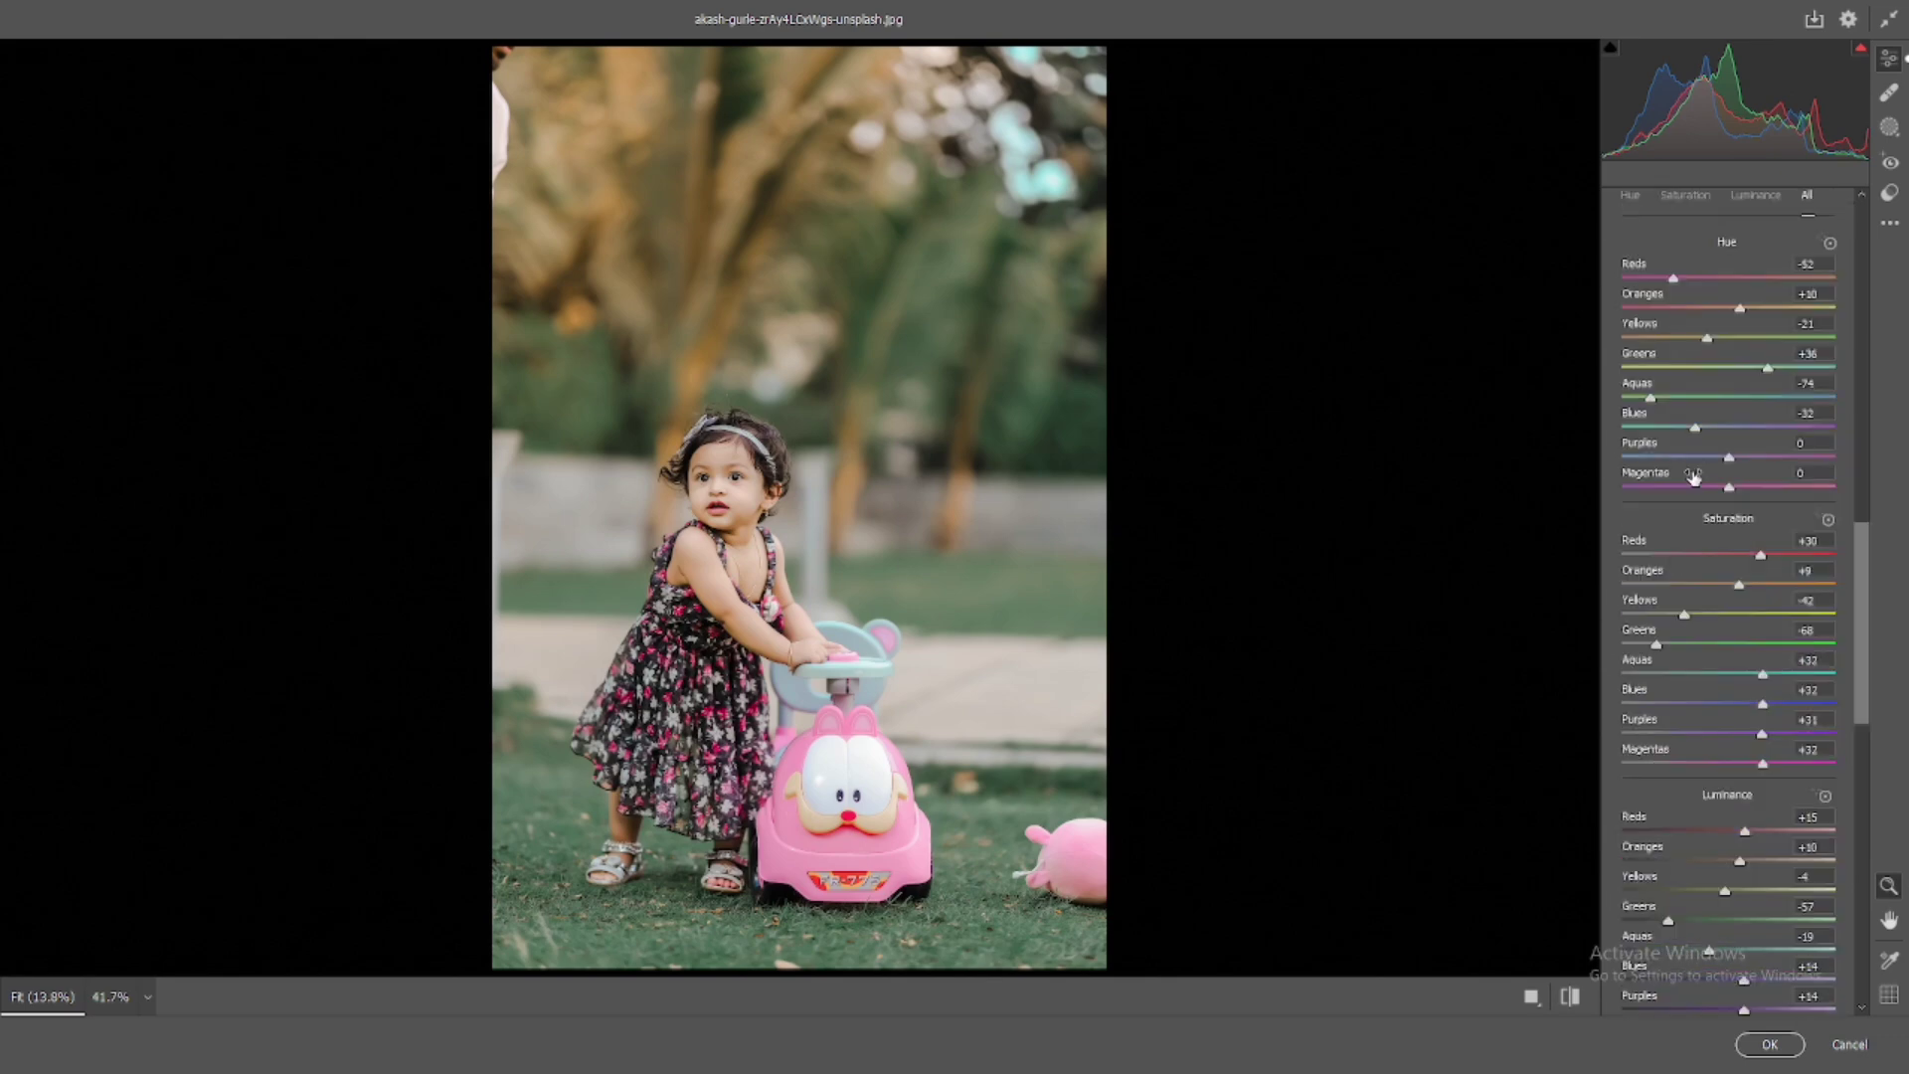
Step: Compare edited and original looks, zoom on the face and back to fit, then reveal Color Grading
left_click(1570, 997)
left_click(1571, 998)
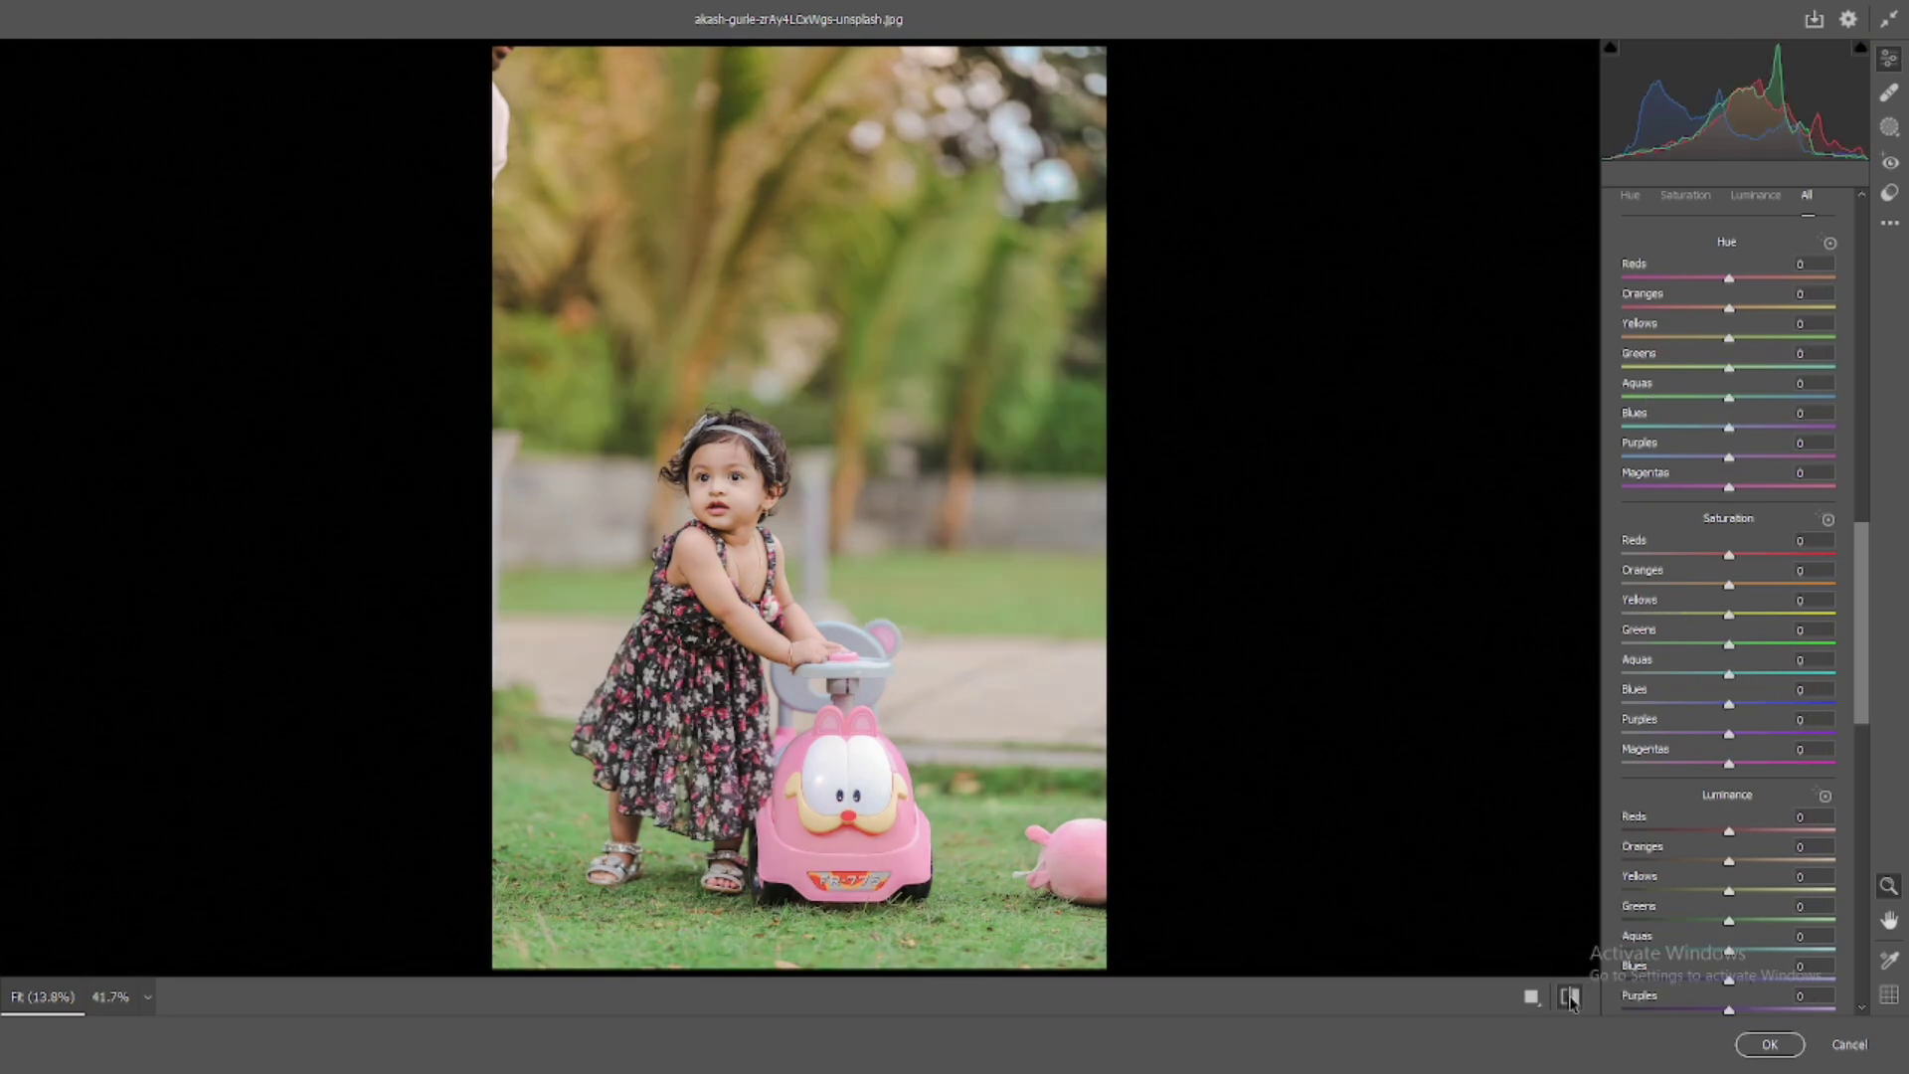
left_click(1571, 997)
left_click(731, 443)
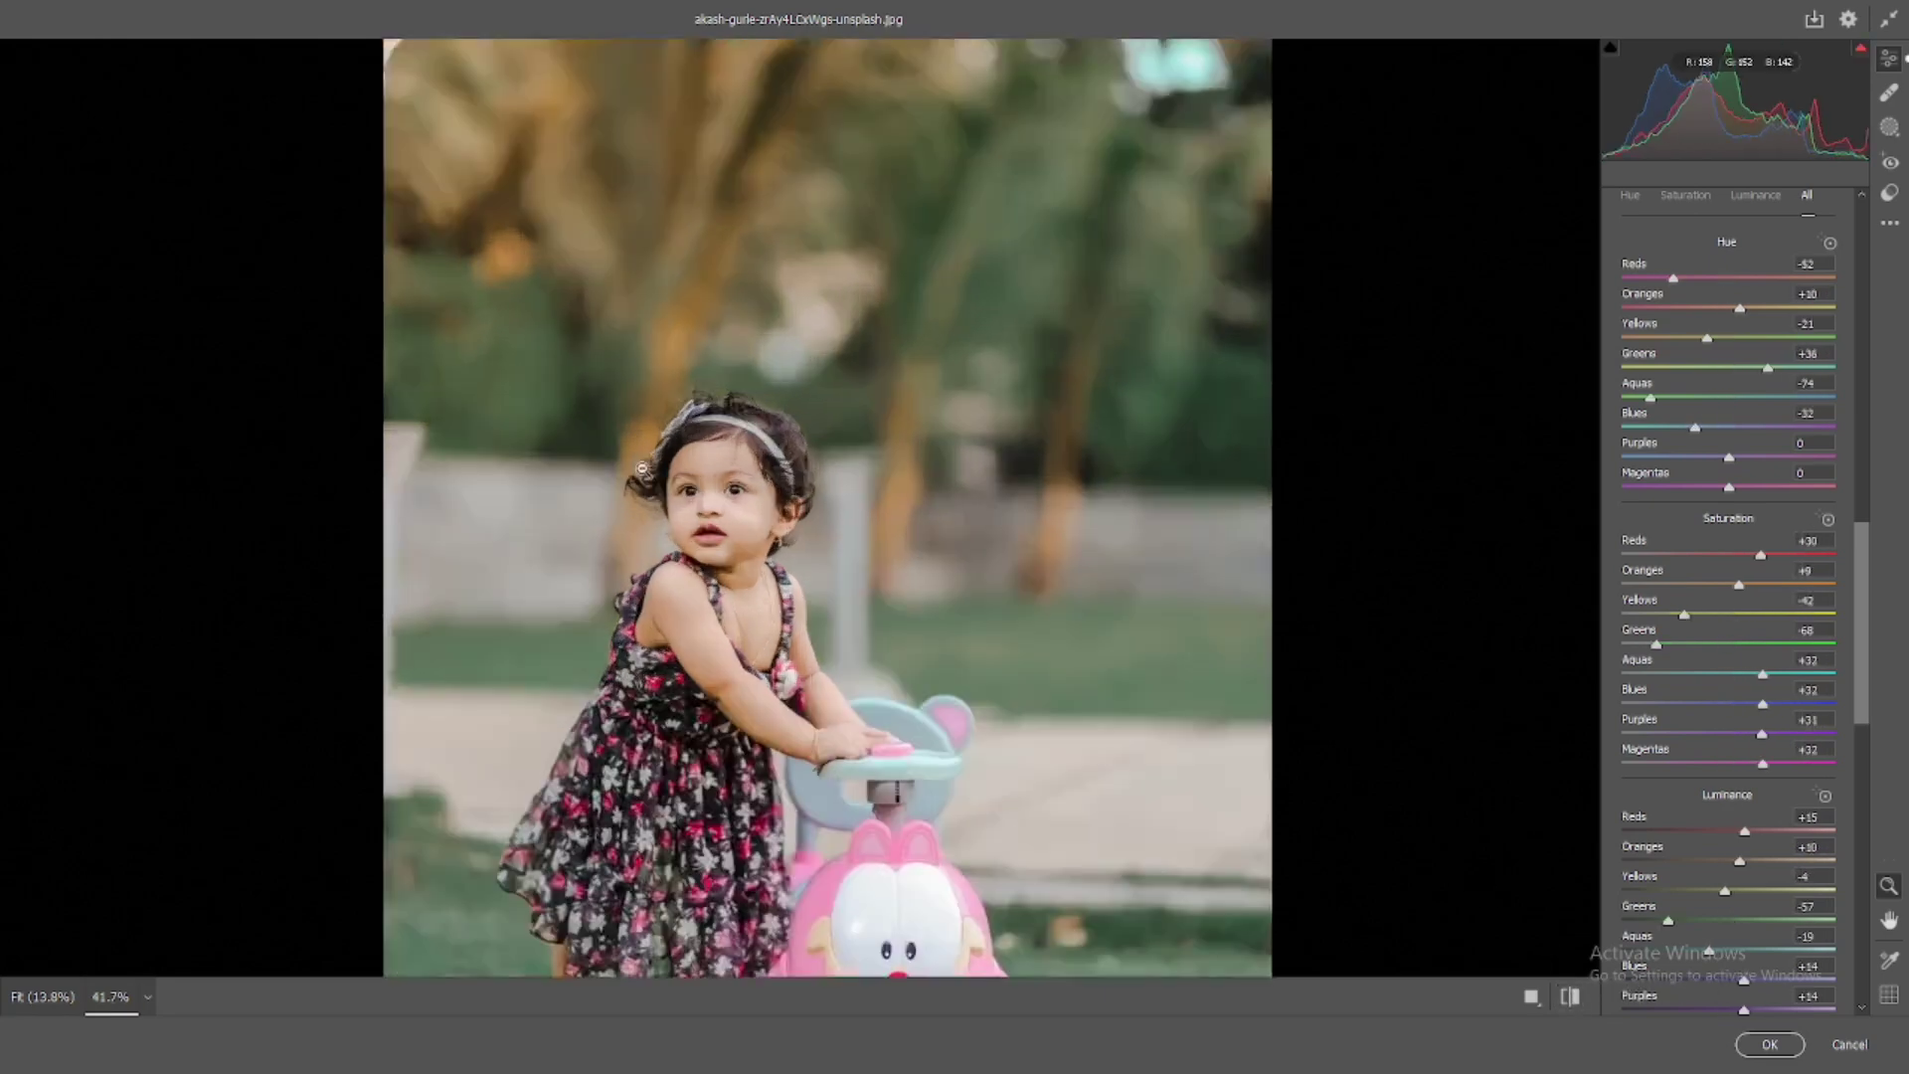
left_click(1571, 997)
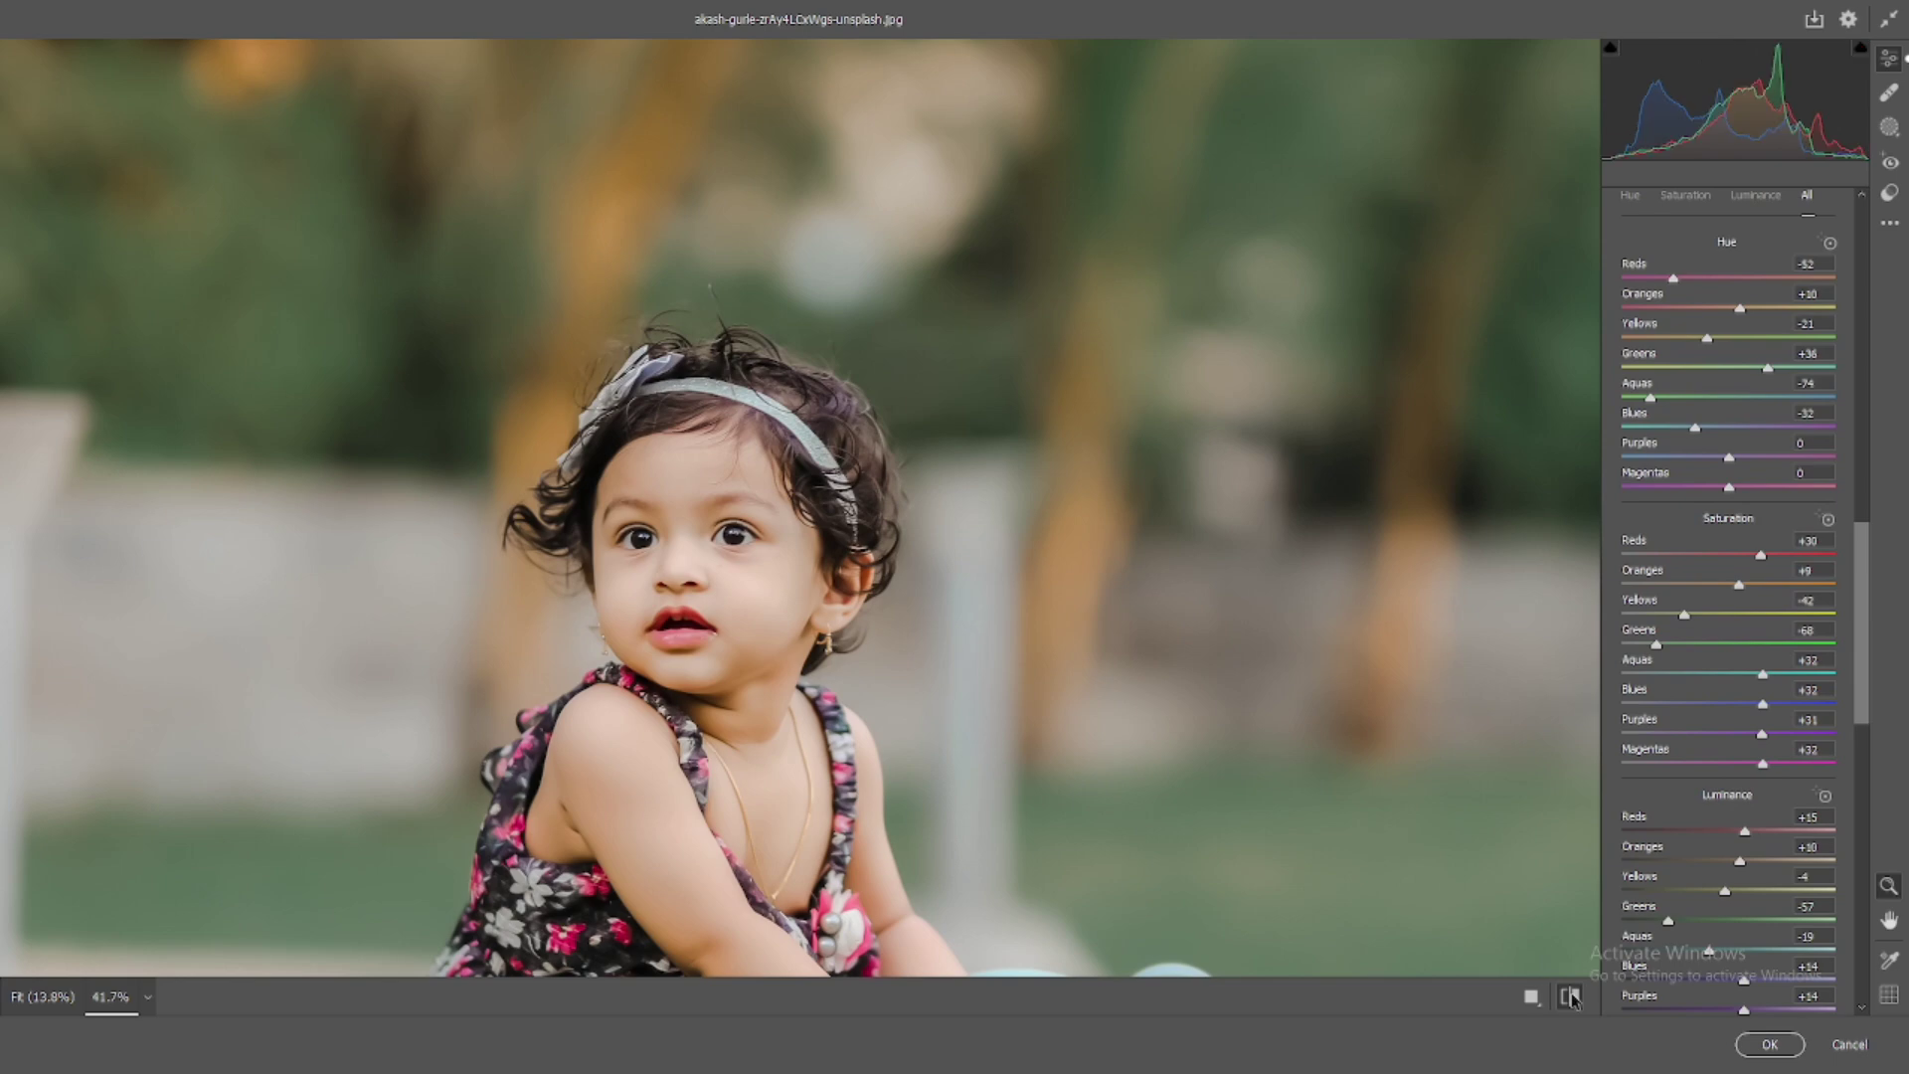
left_click(1571, 997)
left_click(1571, 997)
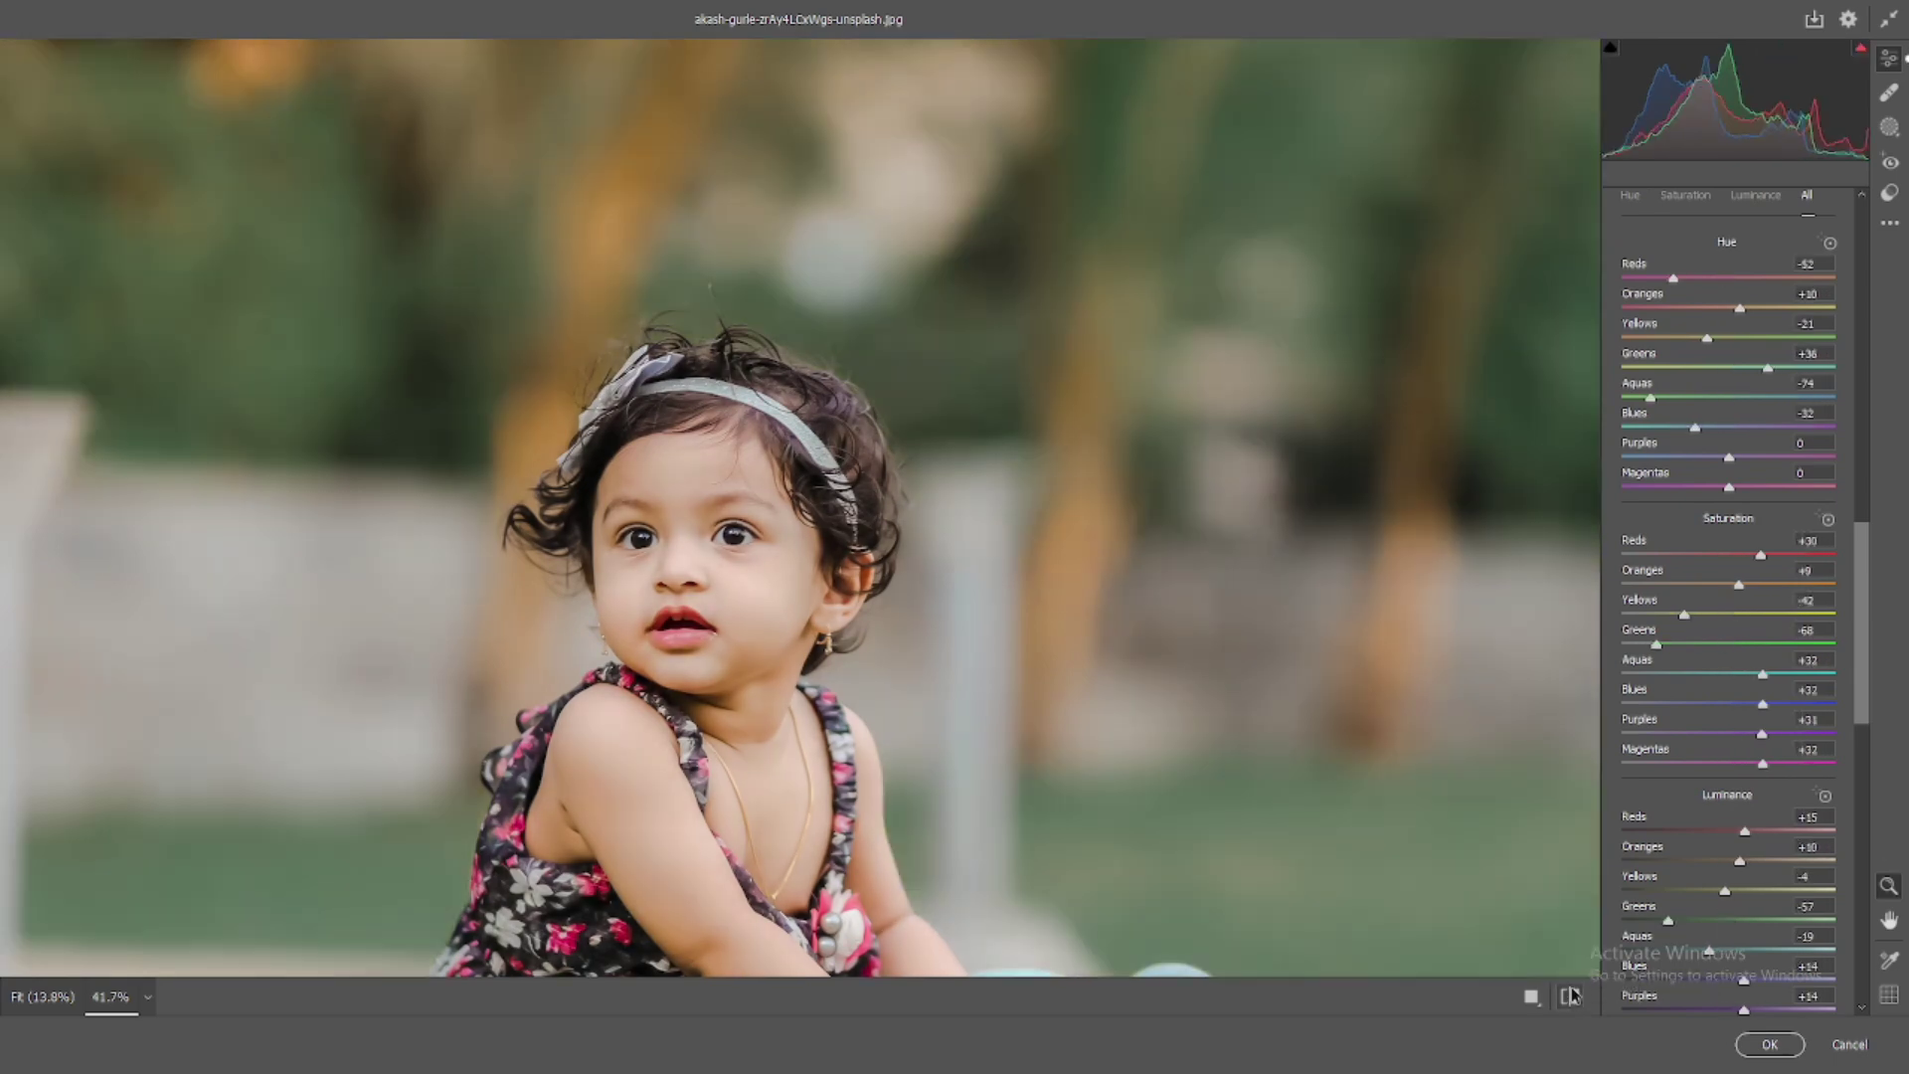
left_click(1092, 577)
scroll(1624, 492, "down", 2)
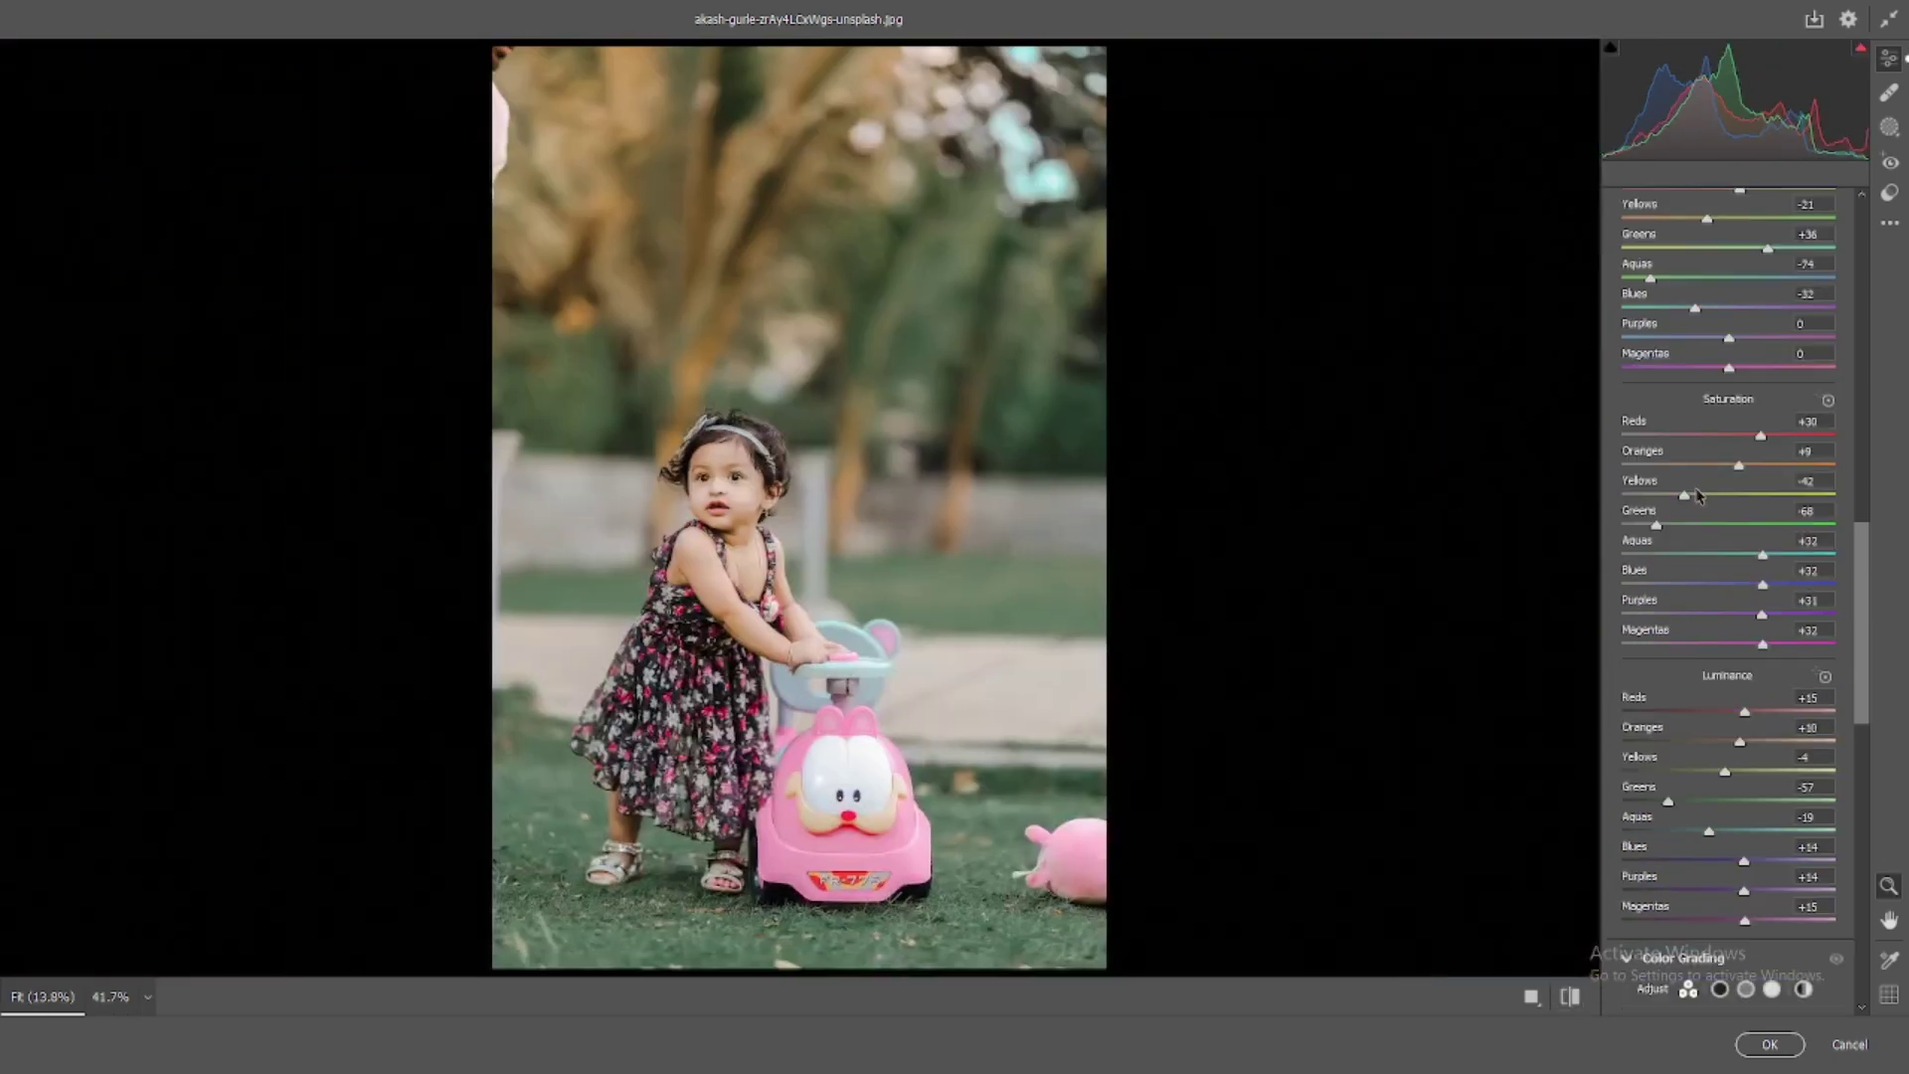
scroll(1678, 445, "down", 2)
scroll(1685, 444, "down", 2)
Step: Show the single Midtones wheel and set its Hue to 77 with Saturation about 23
scroll(1708, 479, "down", 2)
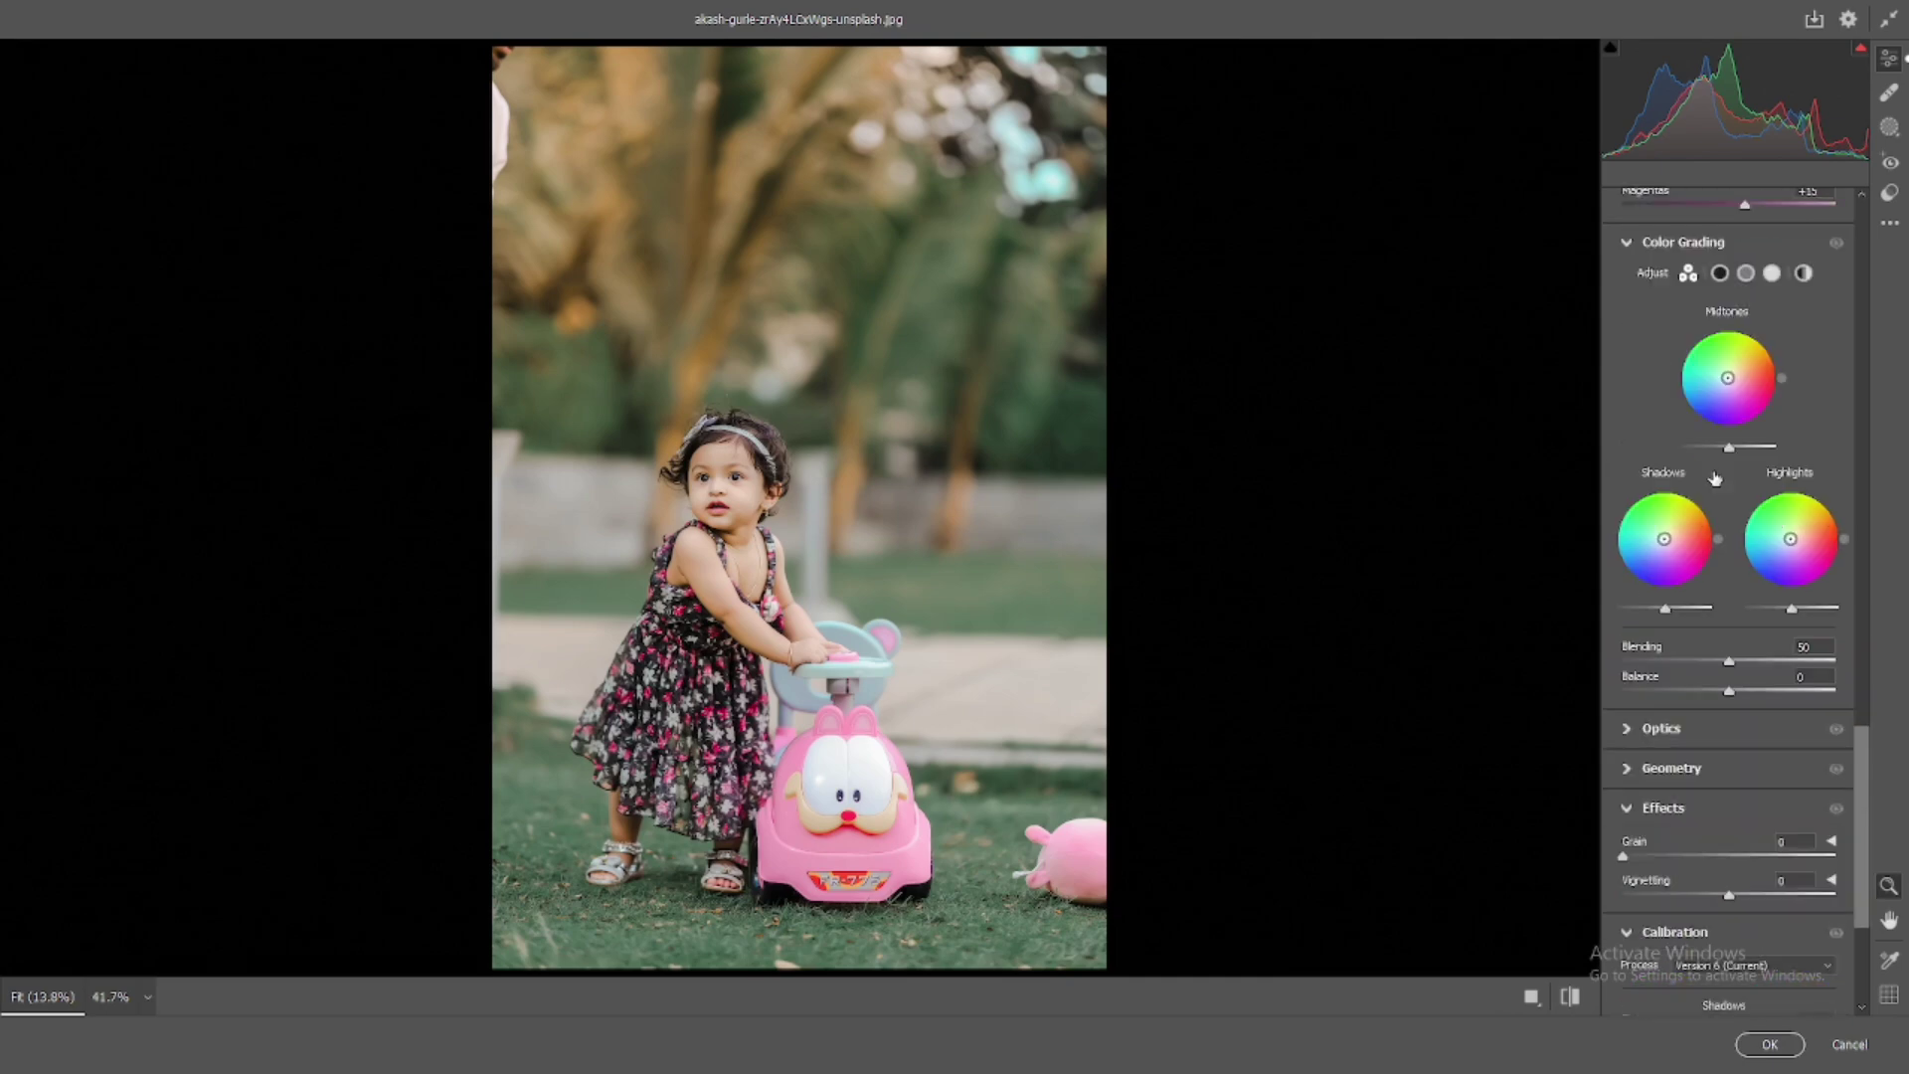
scroll(1714, 486, "down", 2)
scroll(1714, 486, "up", 4)
left_click_drag(1727, 382, 1726, 376)
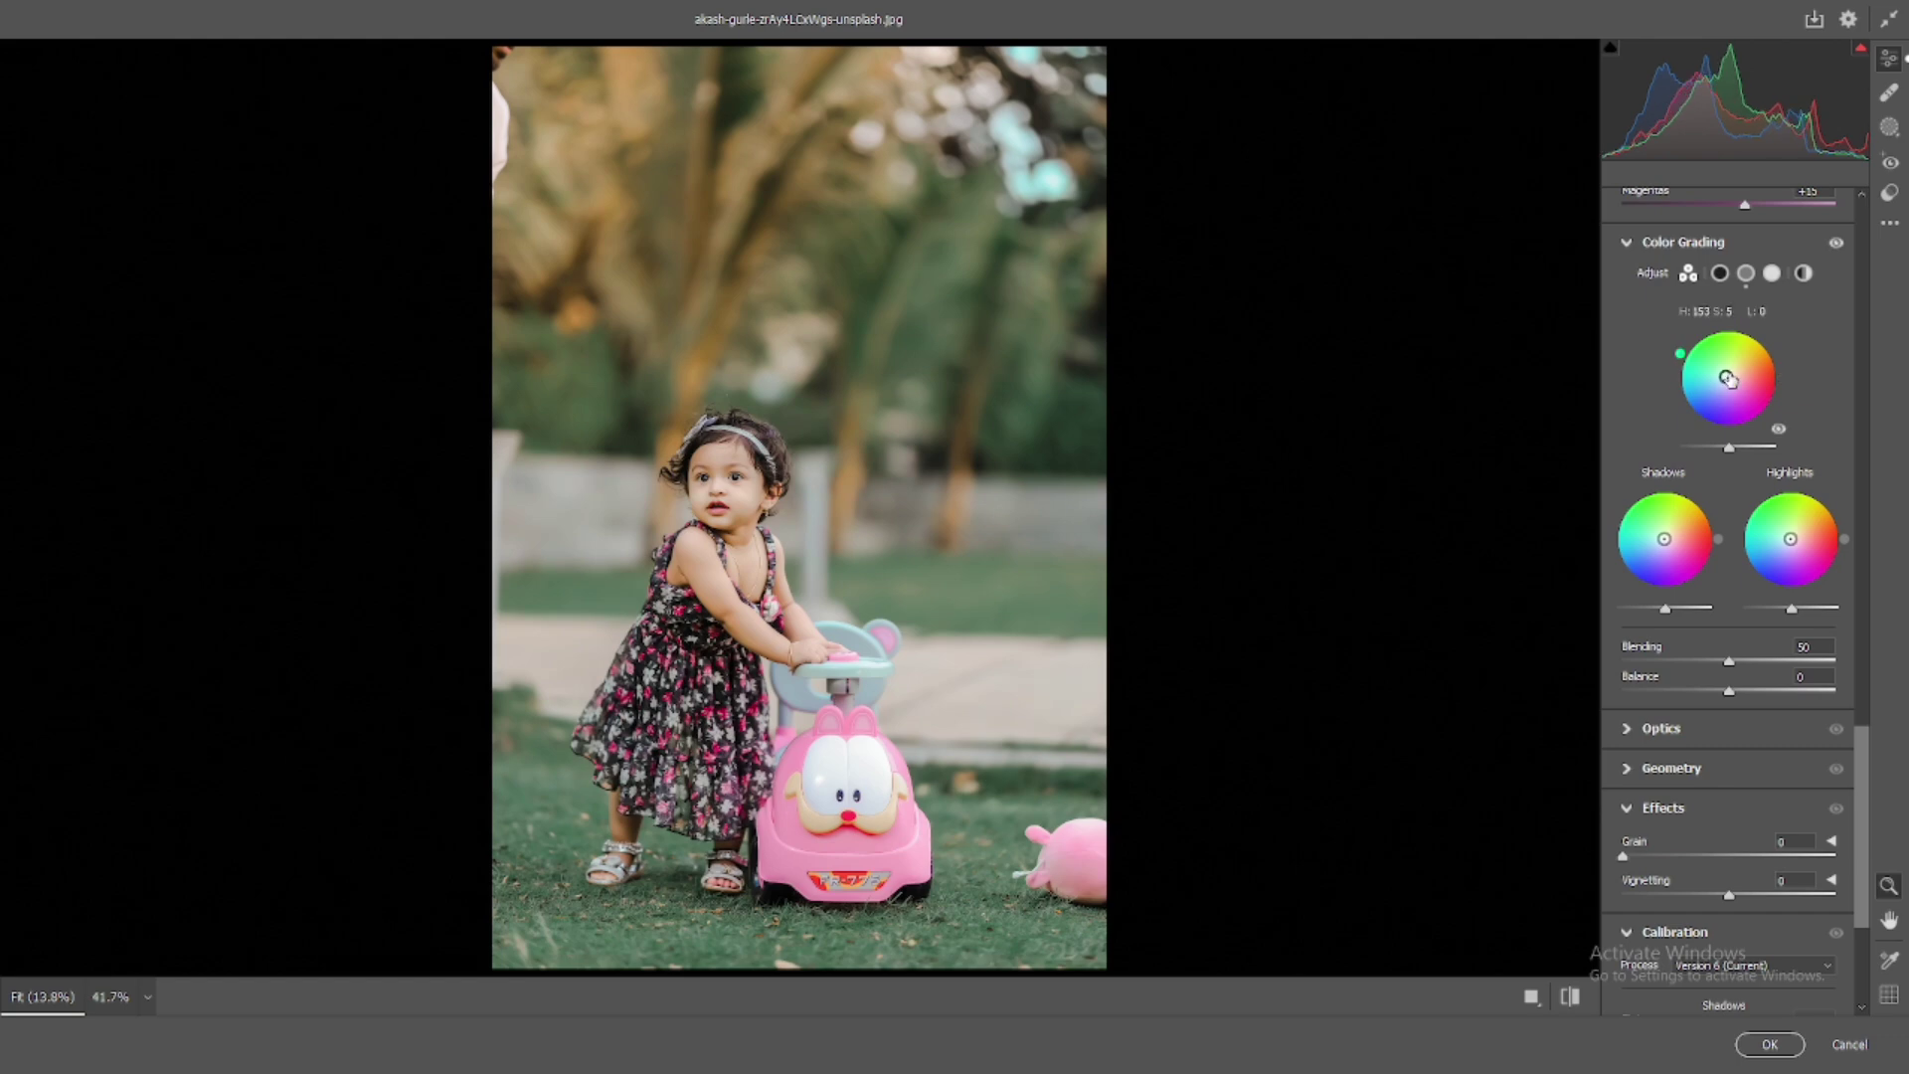
double_click(1728, 378)
left_click(1744, 272)
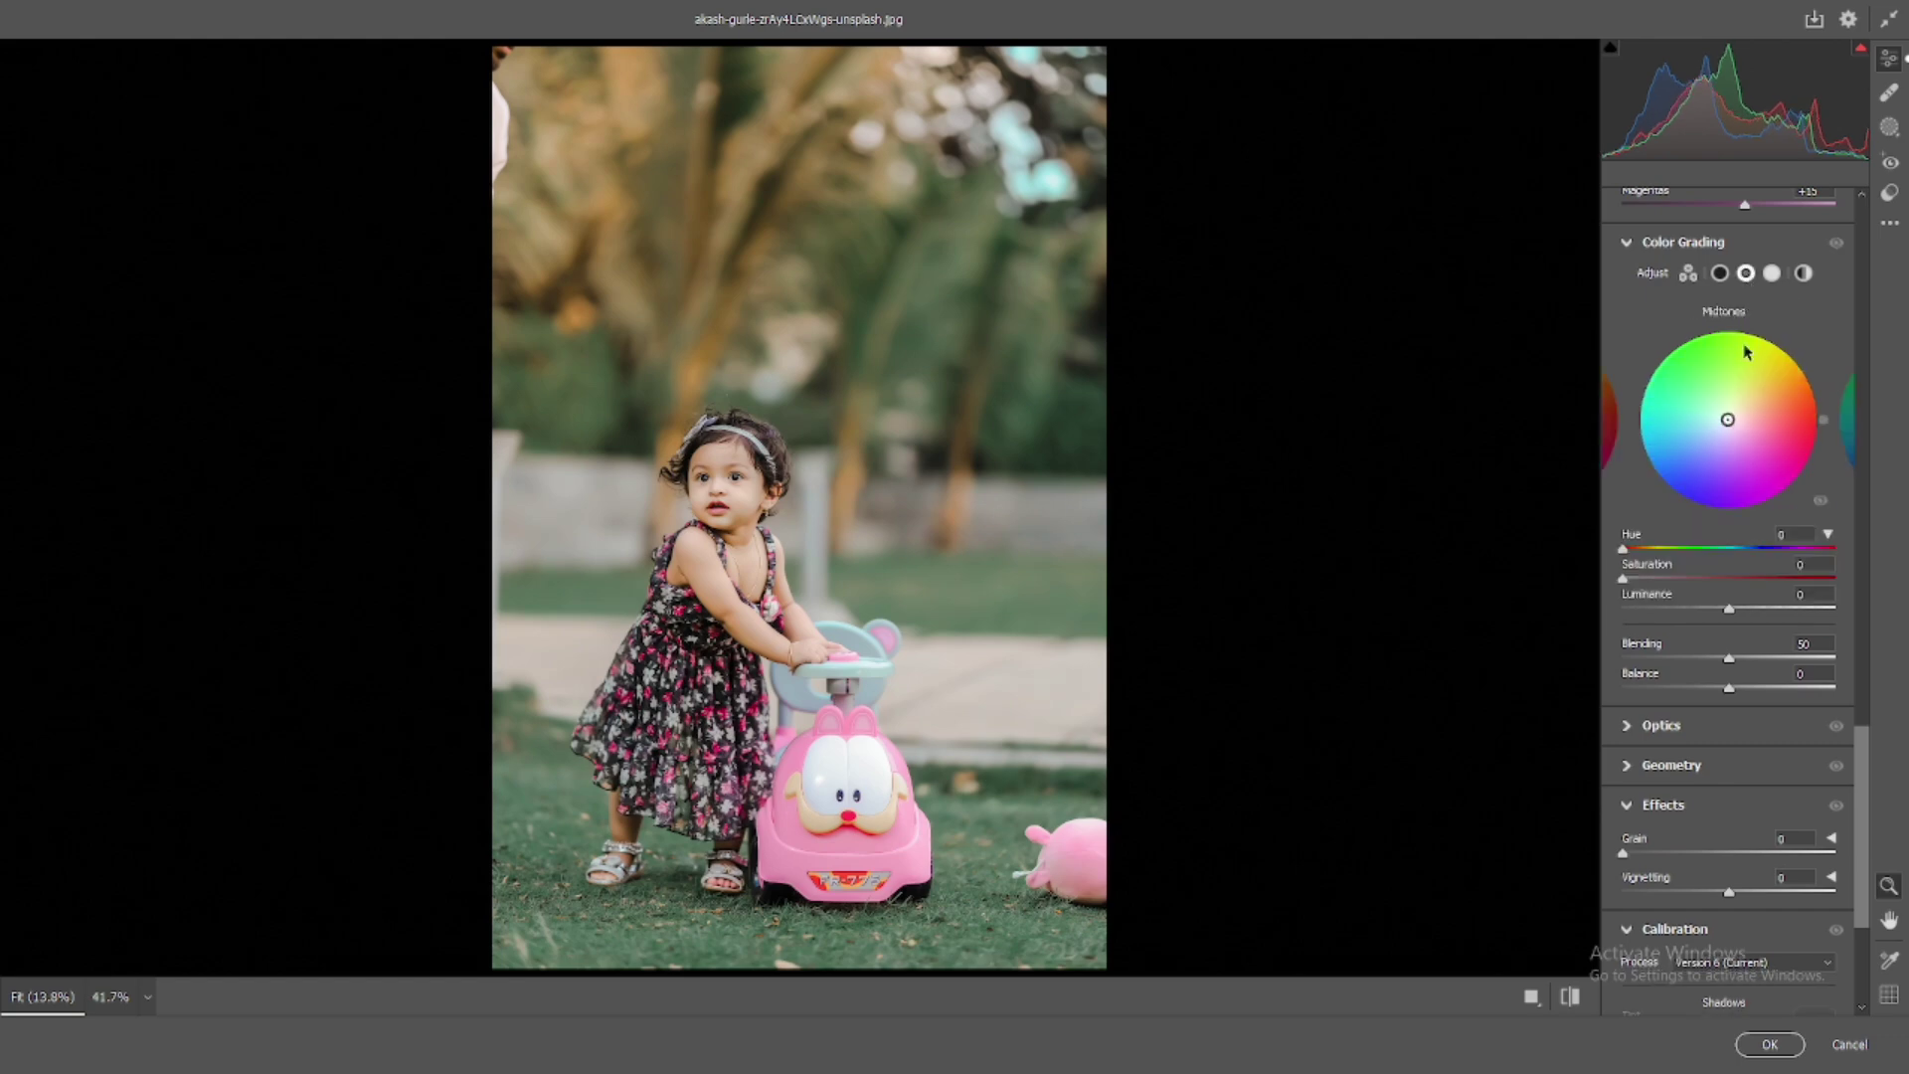
left_click_drag(1620, 549, 1665, 548)
left_click(1676, 580)
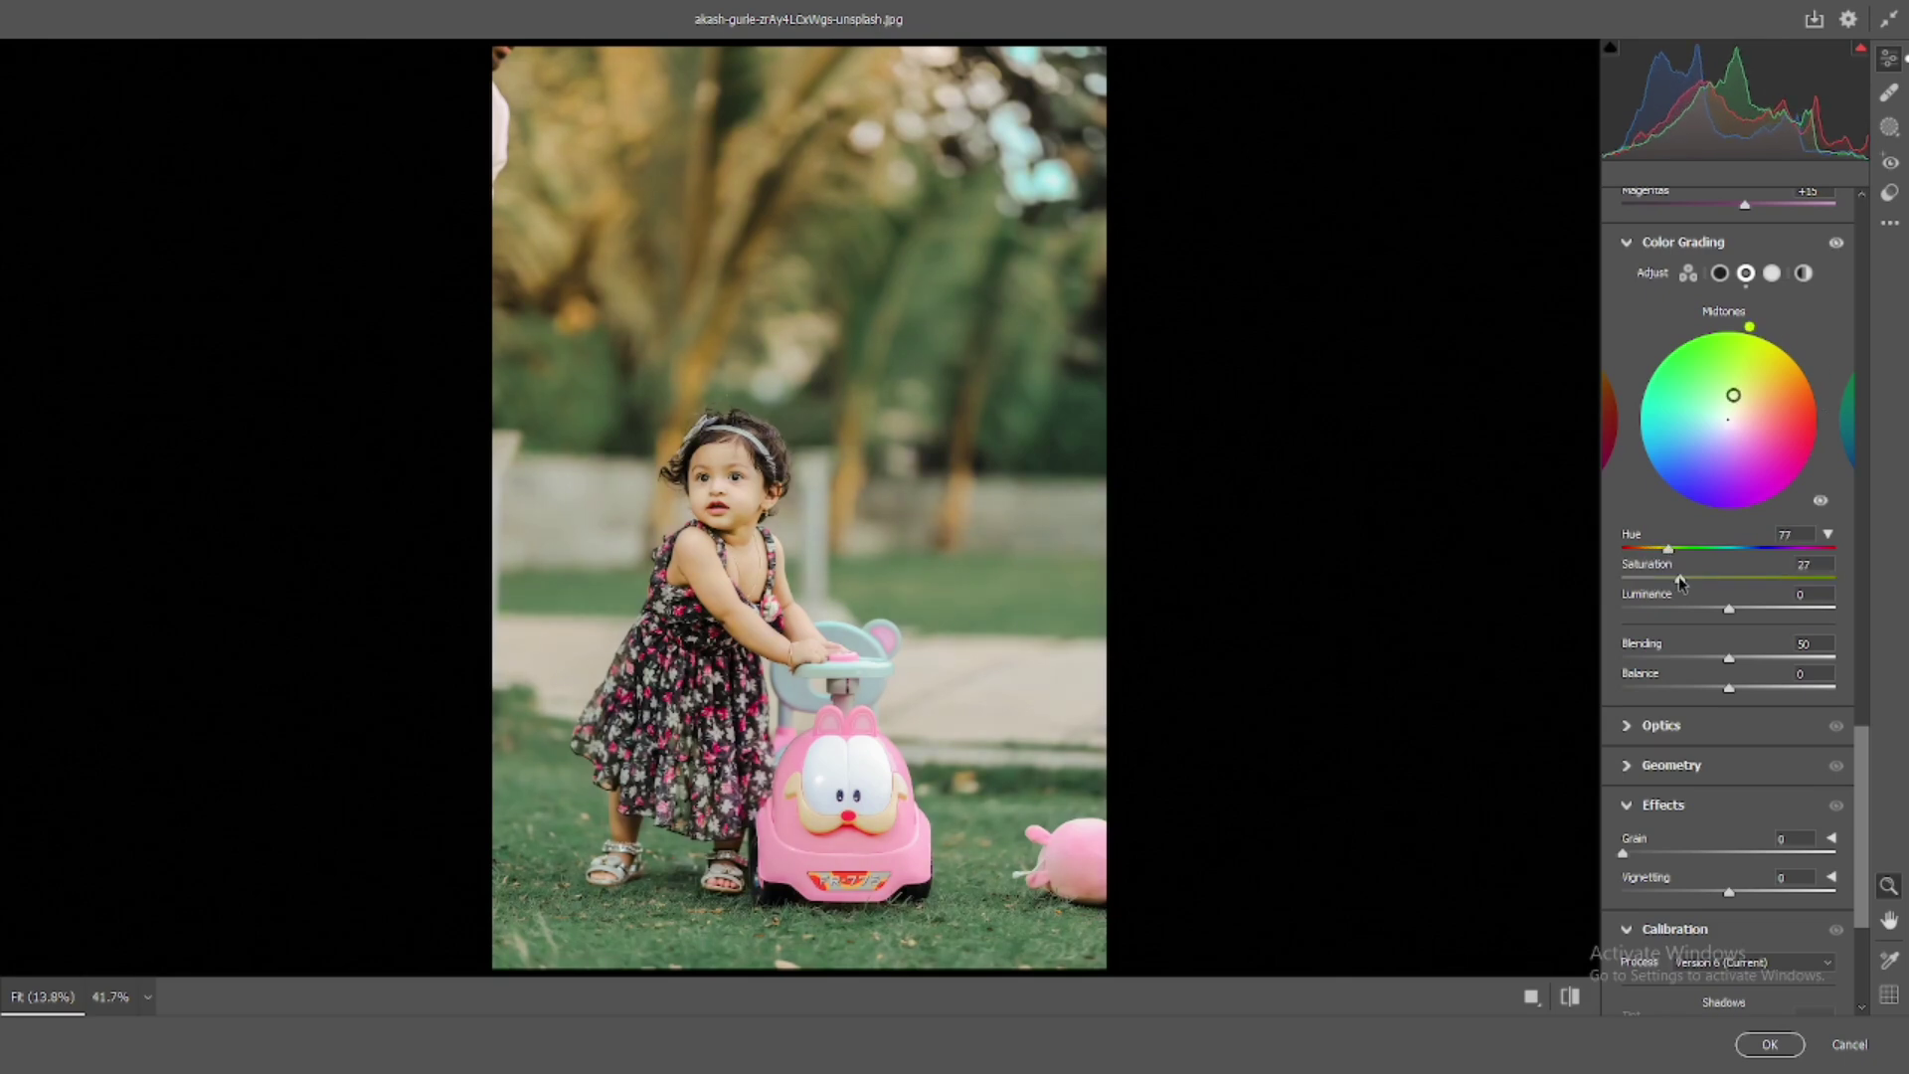
left_click_drag(1676, 583, 1655, 580)
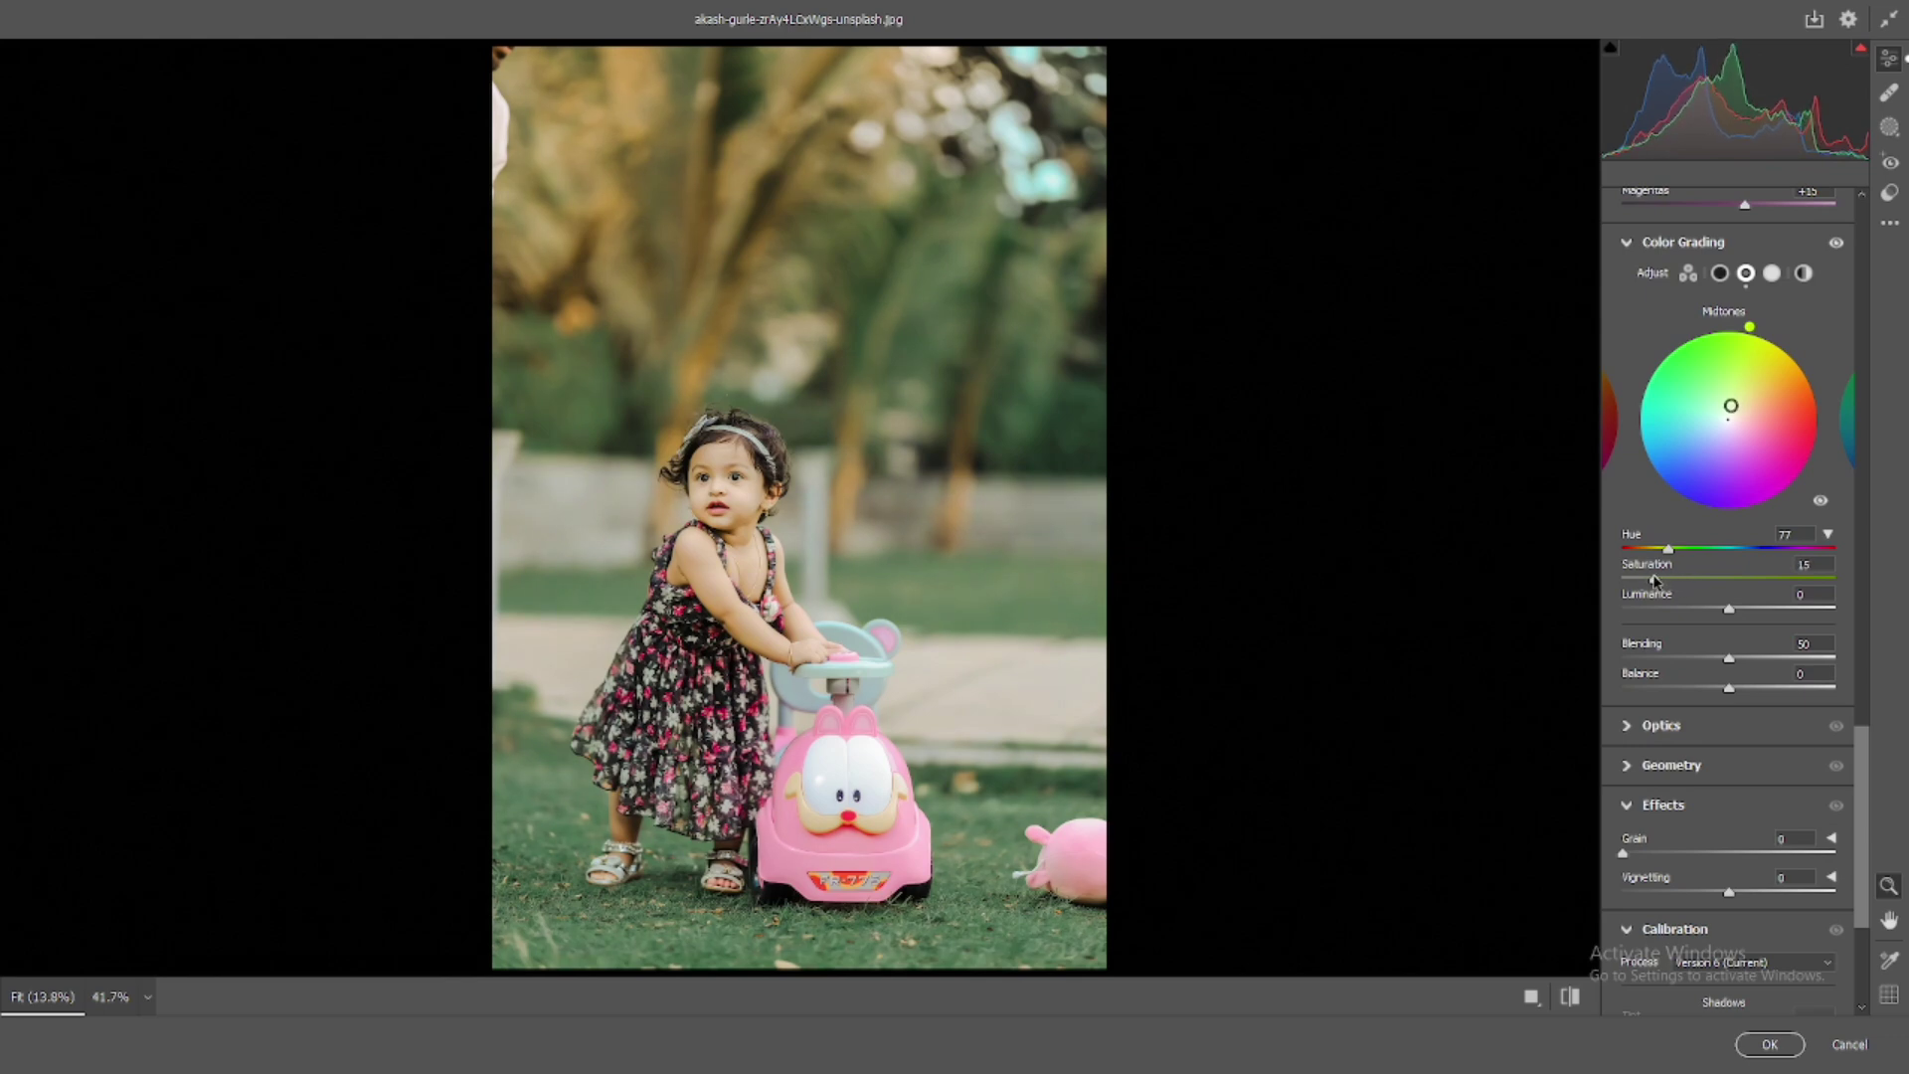
Step: Give the highlights a cyan tint at Hue 178 with saturation around 22
left_click(1720, 274)
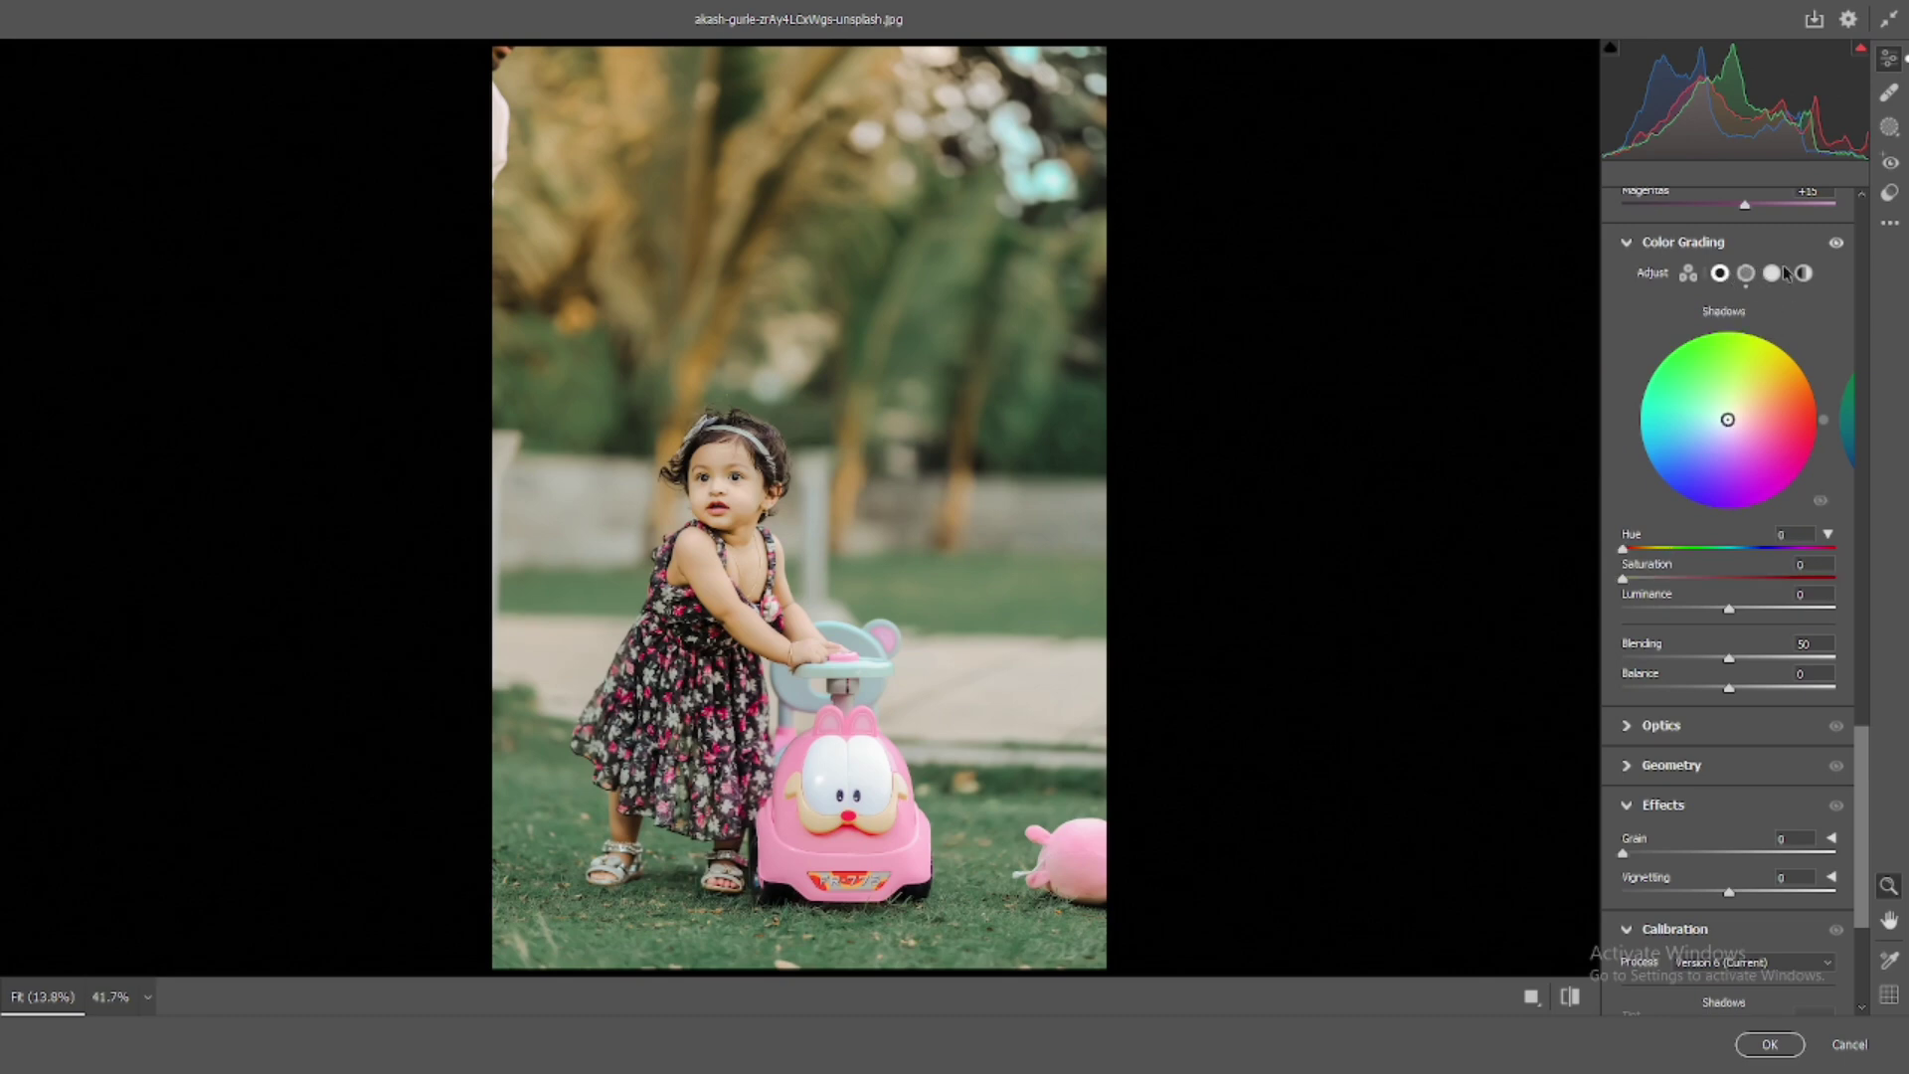
left_click(1774, 273)
left_click_drag(1619, 546, 1723, 543)
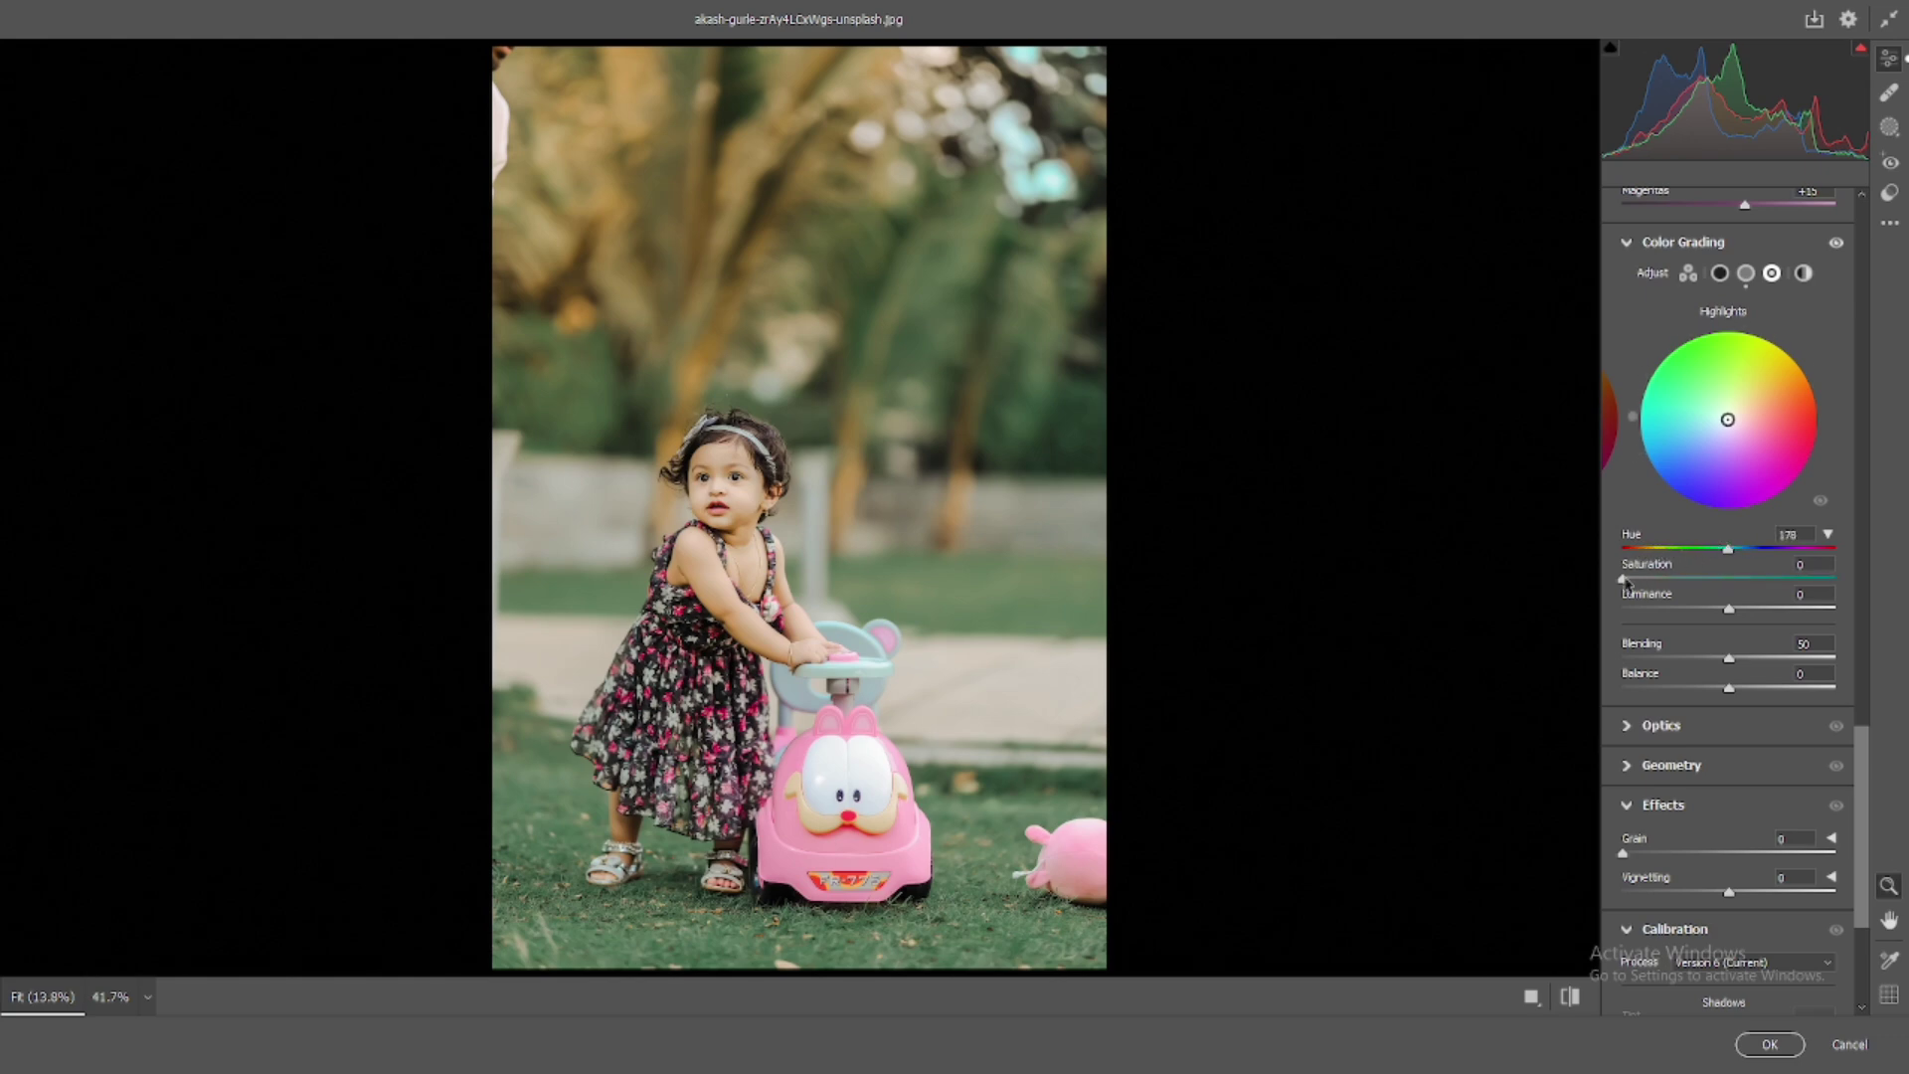
left_click_drag(1622, 578, 1667, 579)
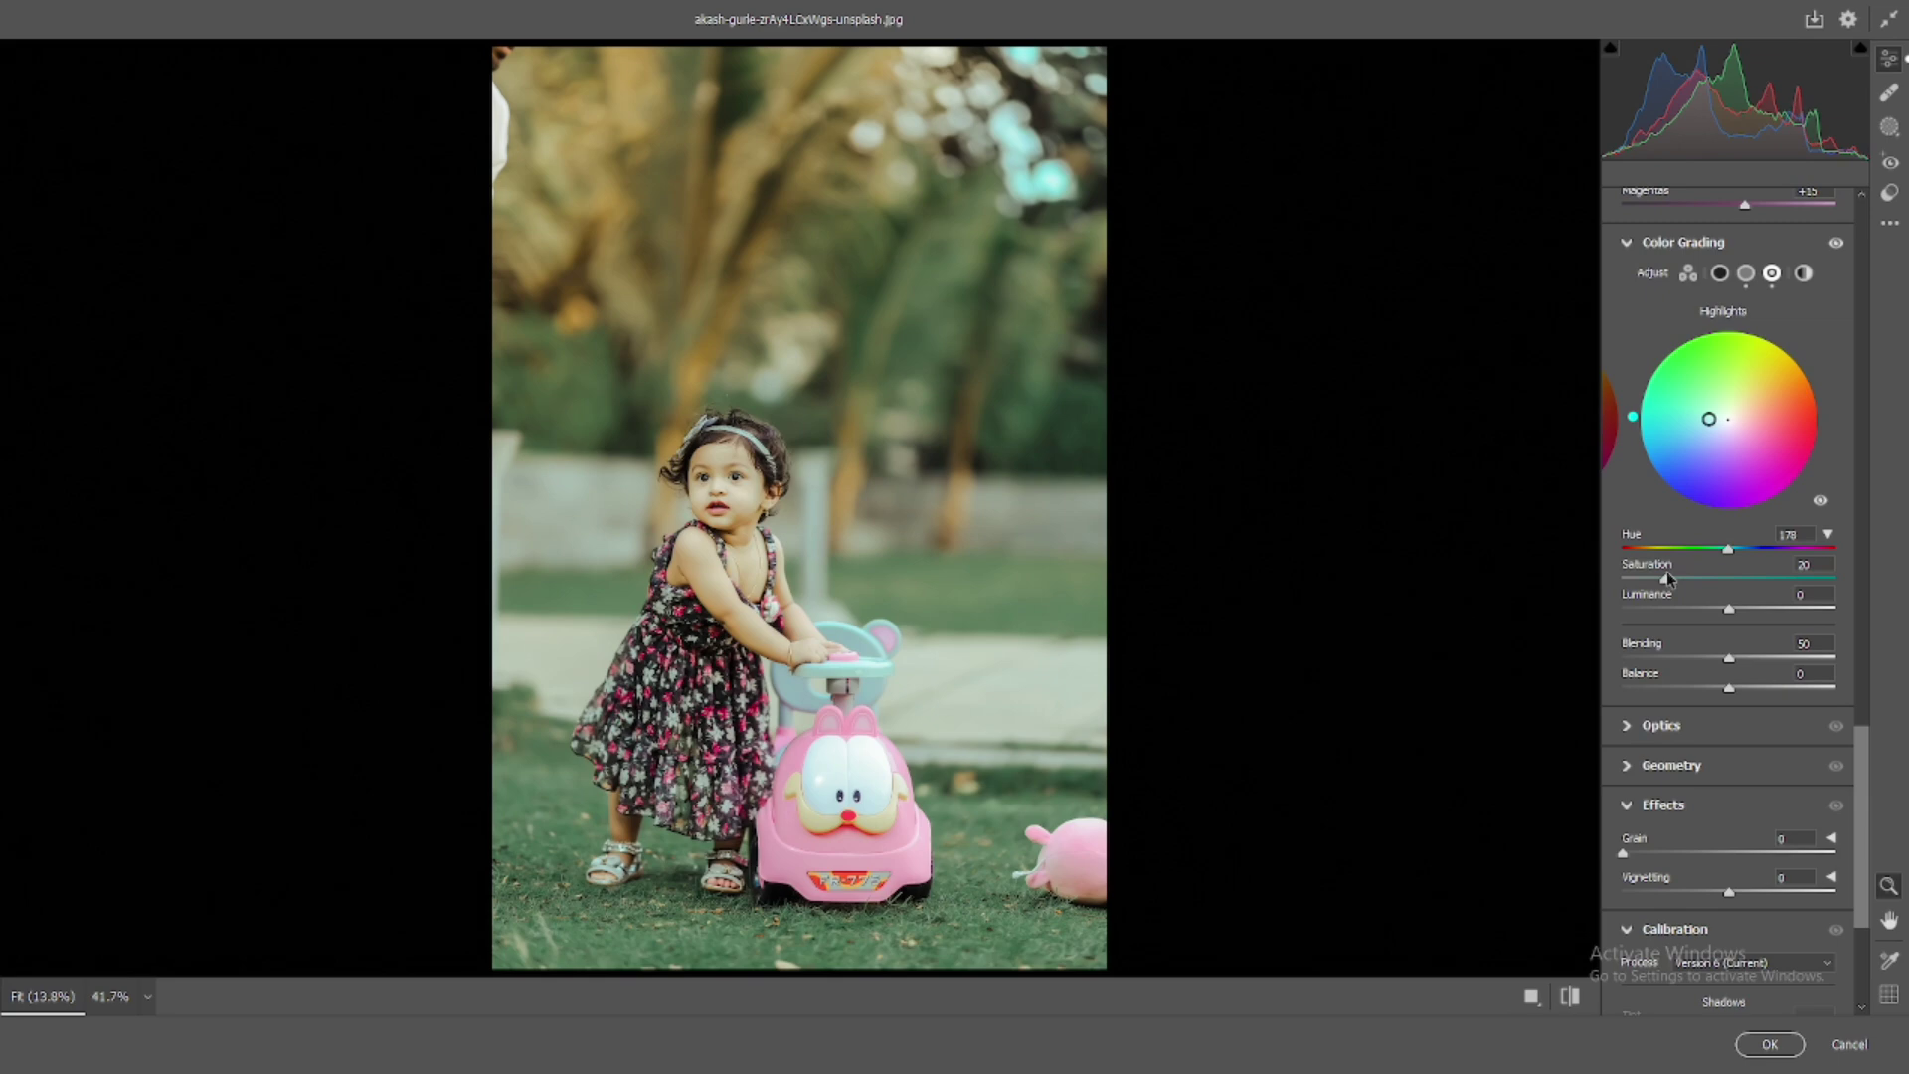
left_click_drag(1667, 578, 1676, 580)
Step: Tint the shadows red at Hue 360 with Saturation 32
left_click(1720, 275)
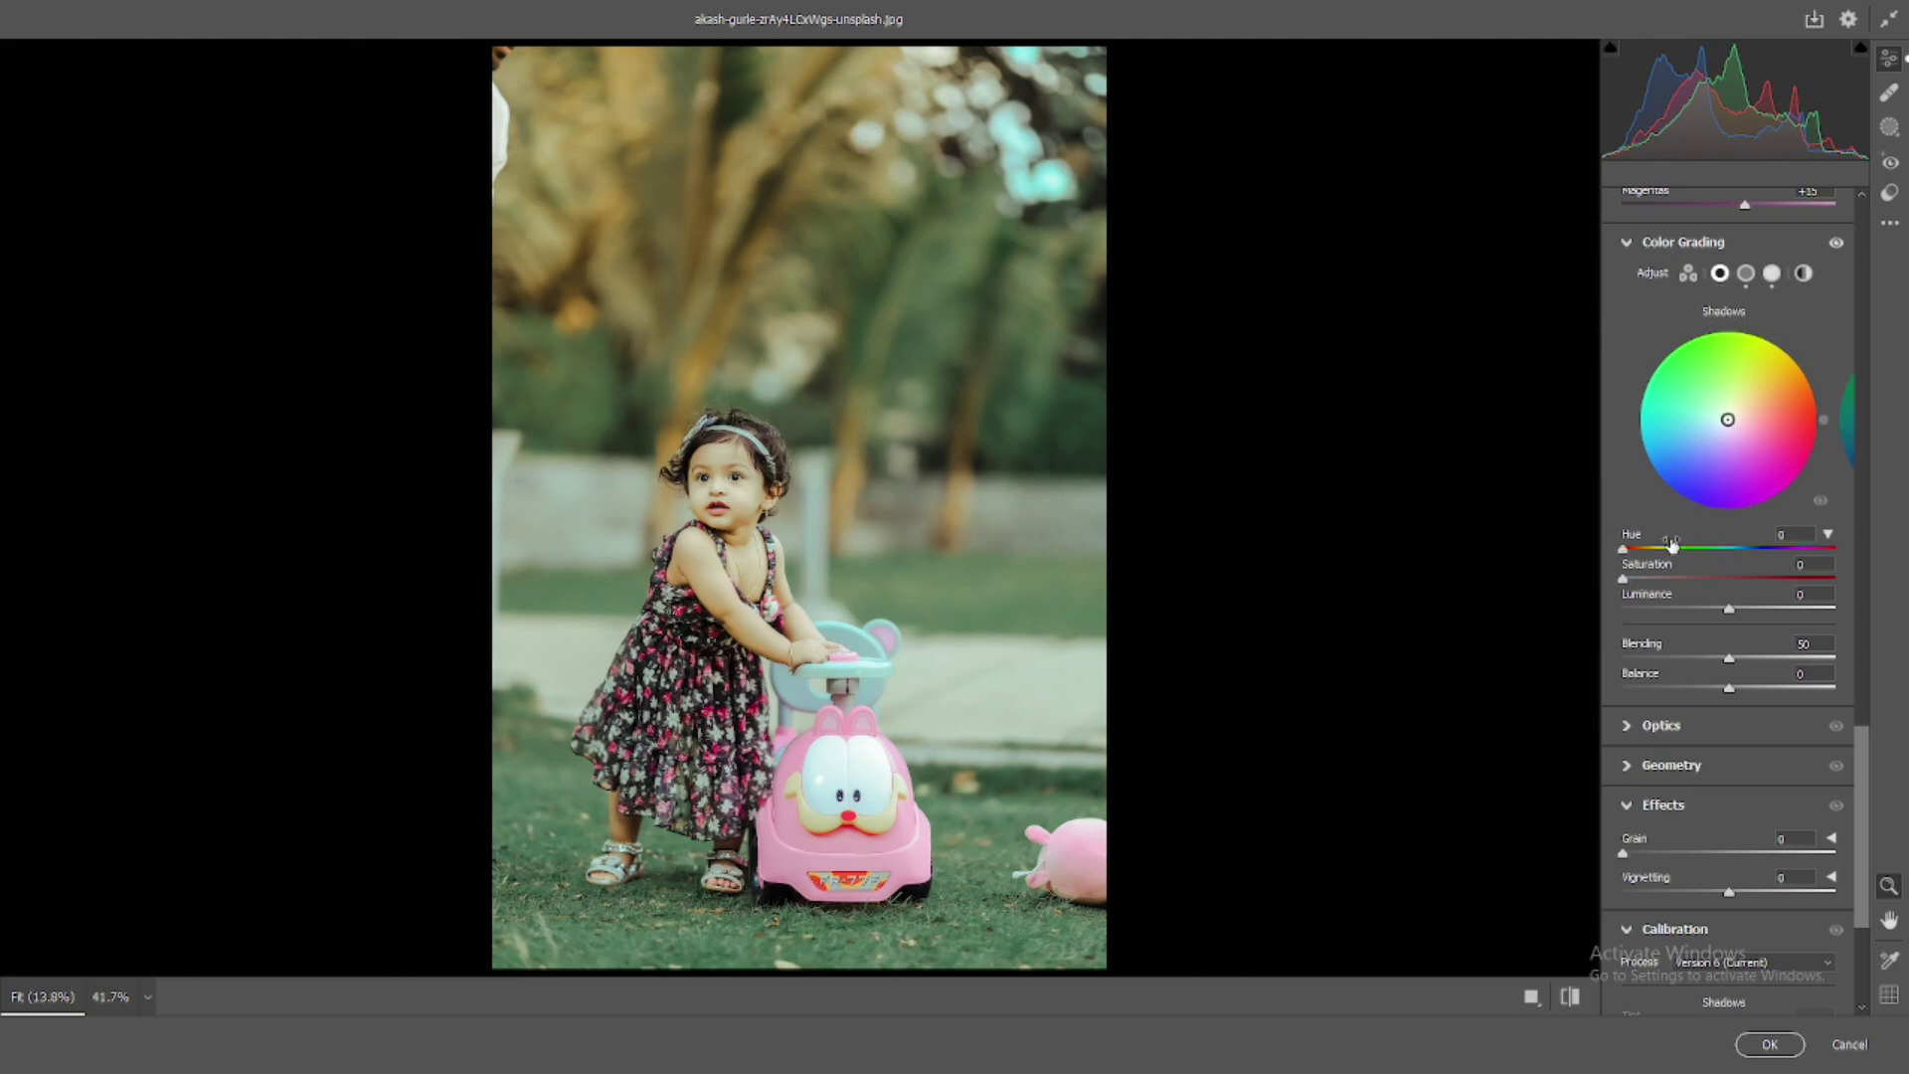
mouse_move(1623, 550)
left_mouse_down()
mouse_move(1771, 546)
mouse_move(1847, 478)
left_mouse_up()
left_click_drag(1631, 583, 1666, 576)
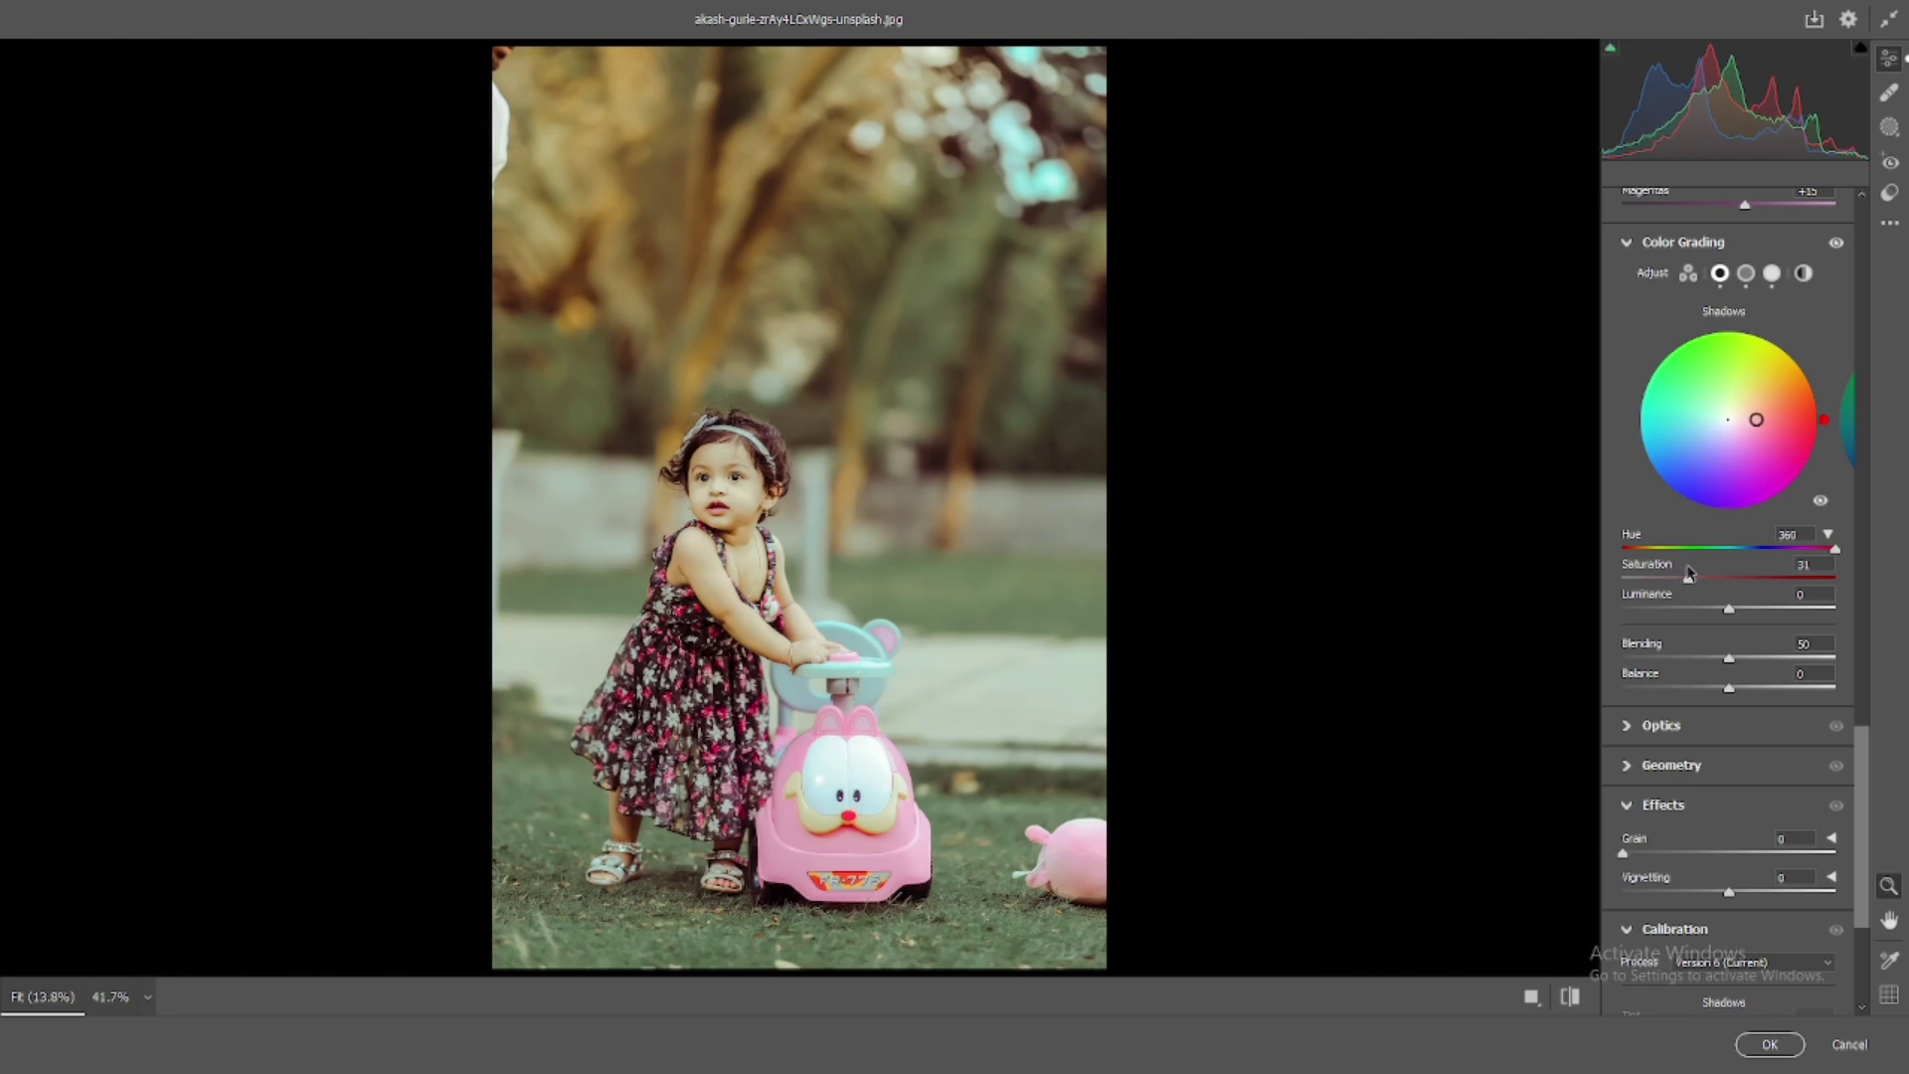
left_click_drag(1689, 574, 1680, 573)
Step: Lower midtones saturation to 16 and trim highlights saturation slightly
left_click(1746, 275)
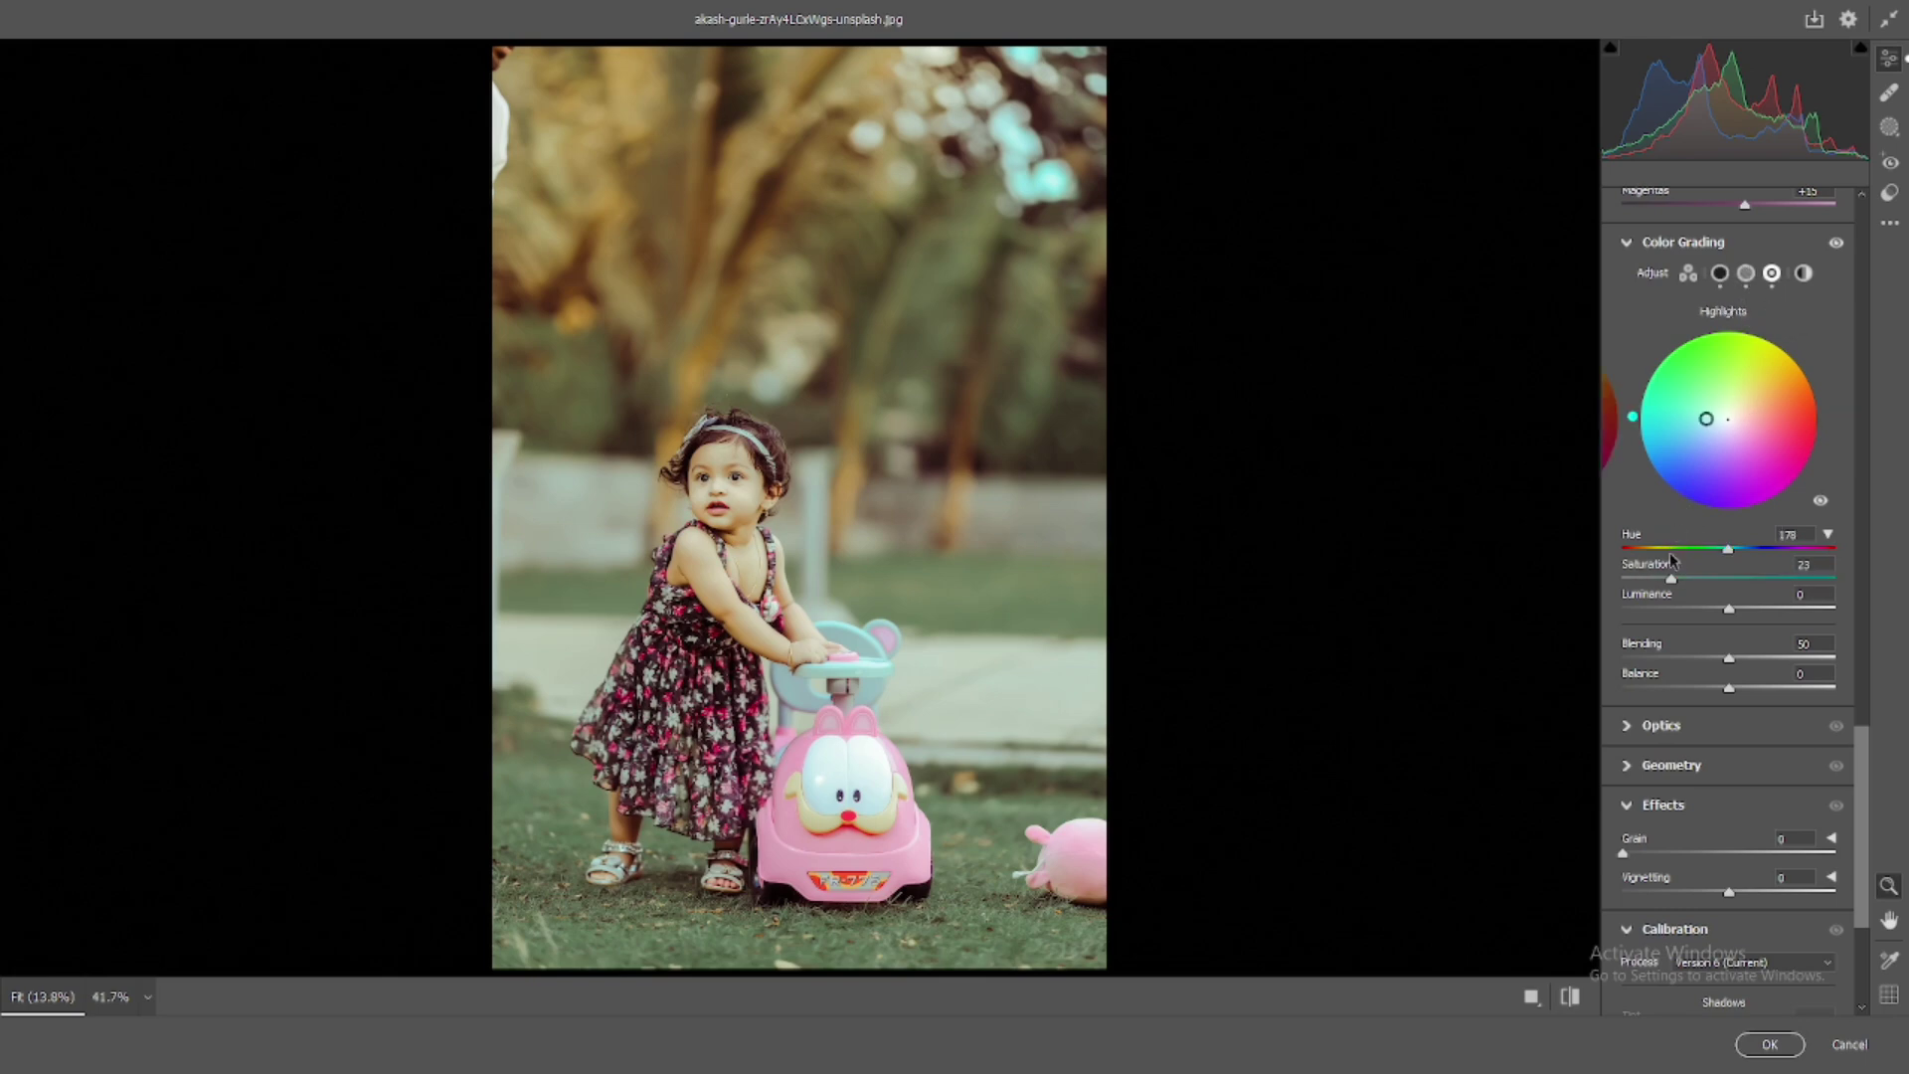
left_click(1746, 275)
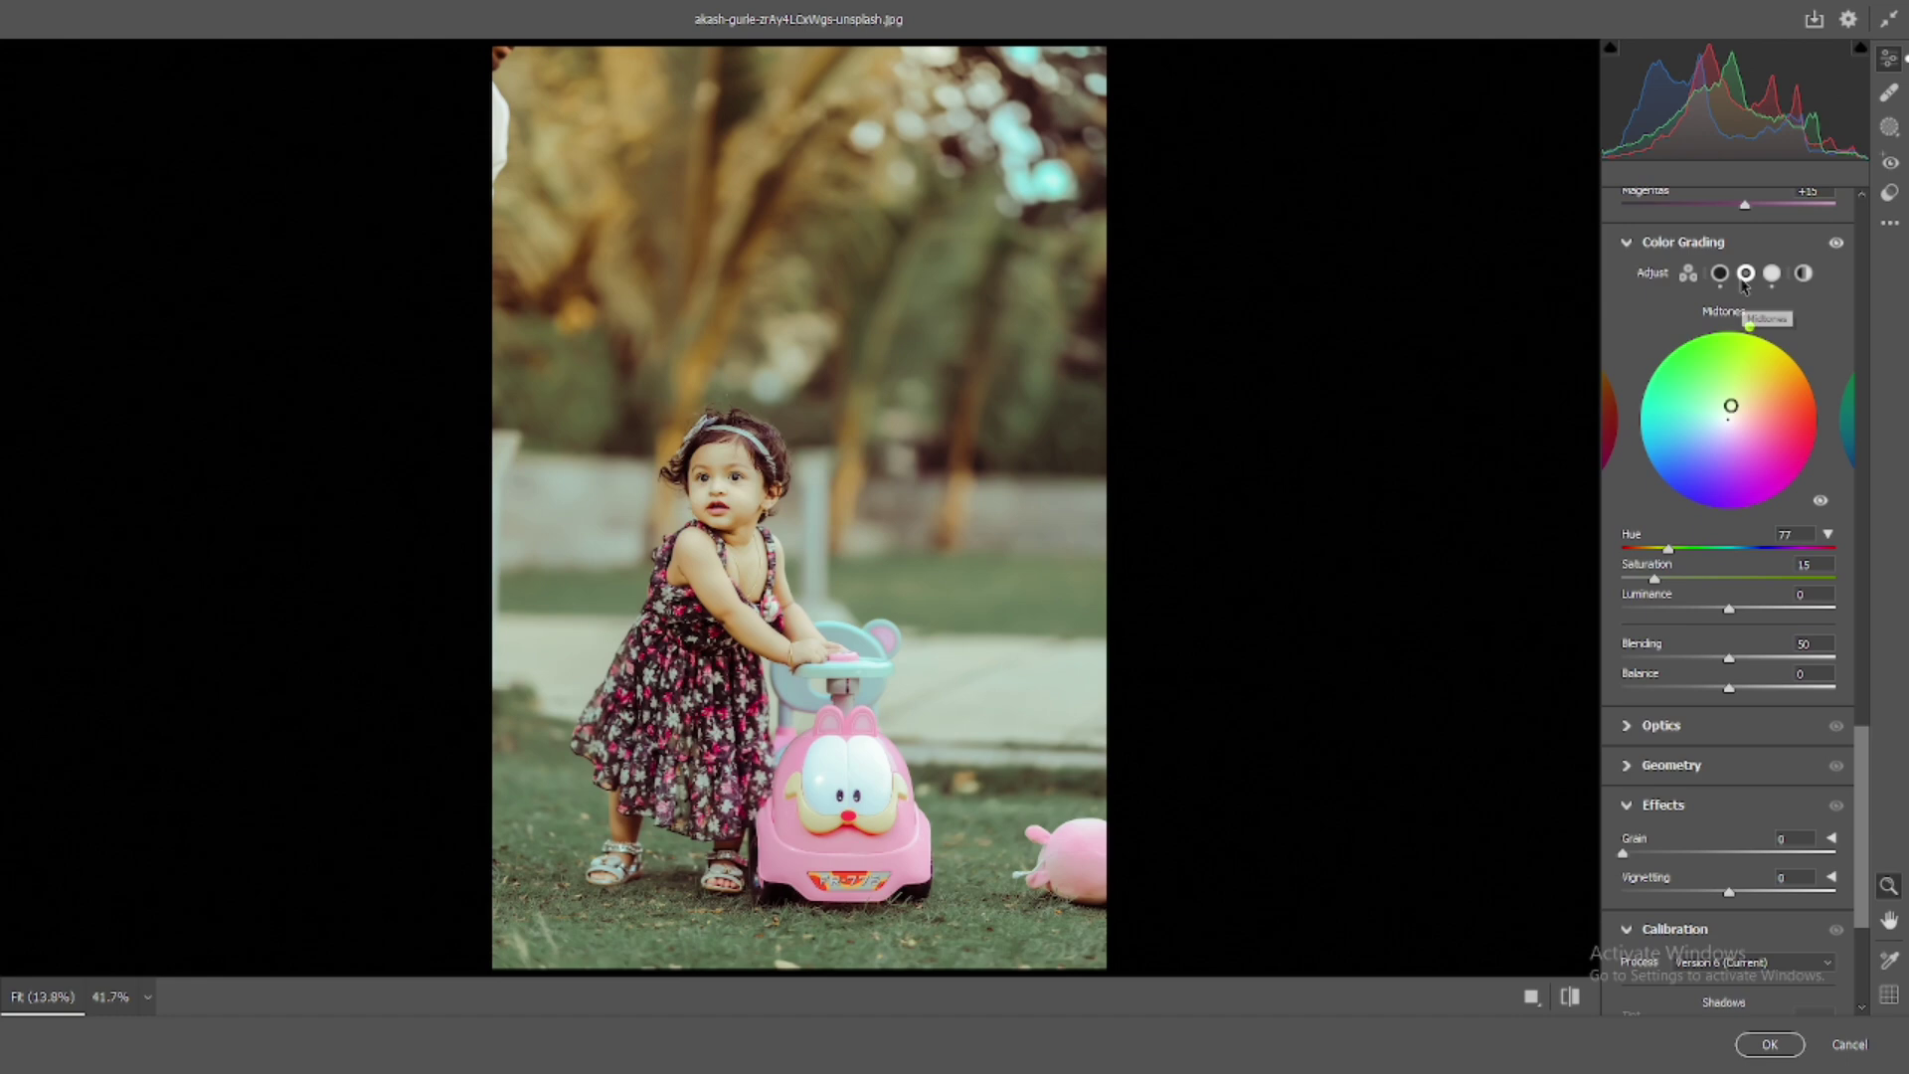
left_click_drag(1655, 576, 1668, 582)
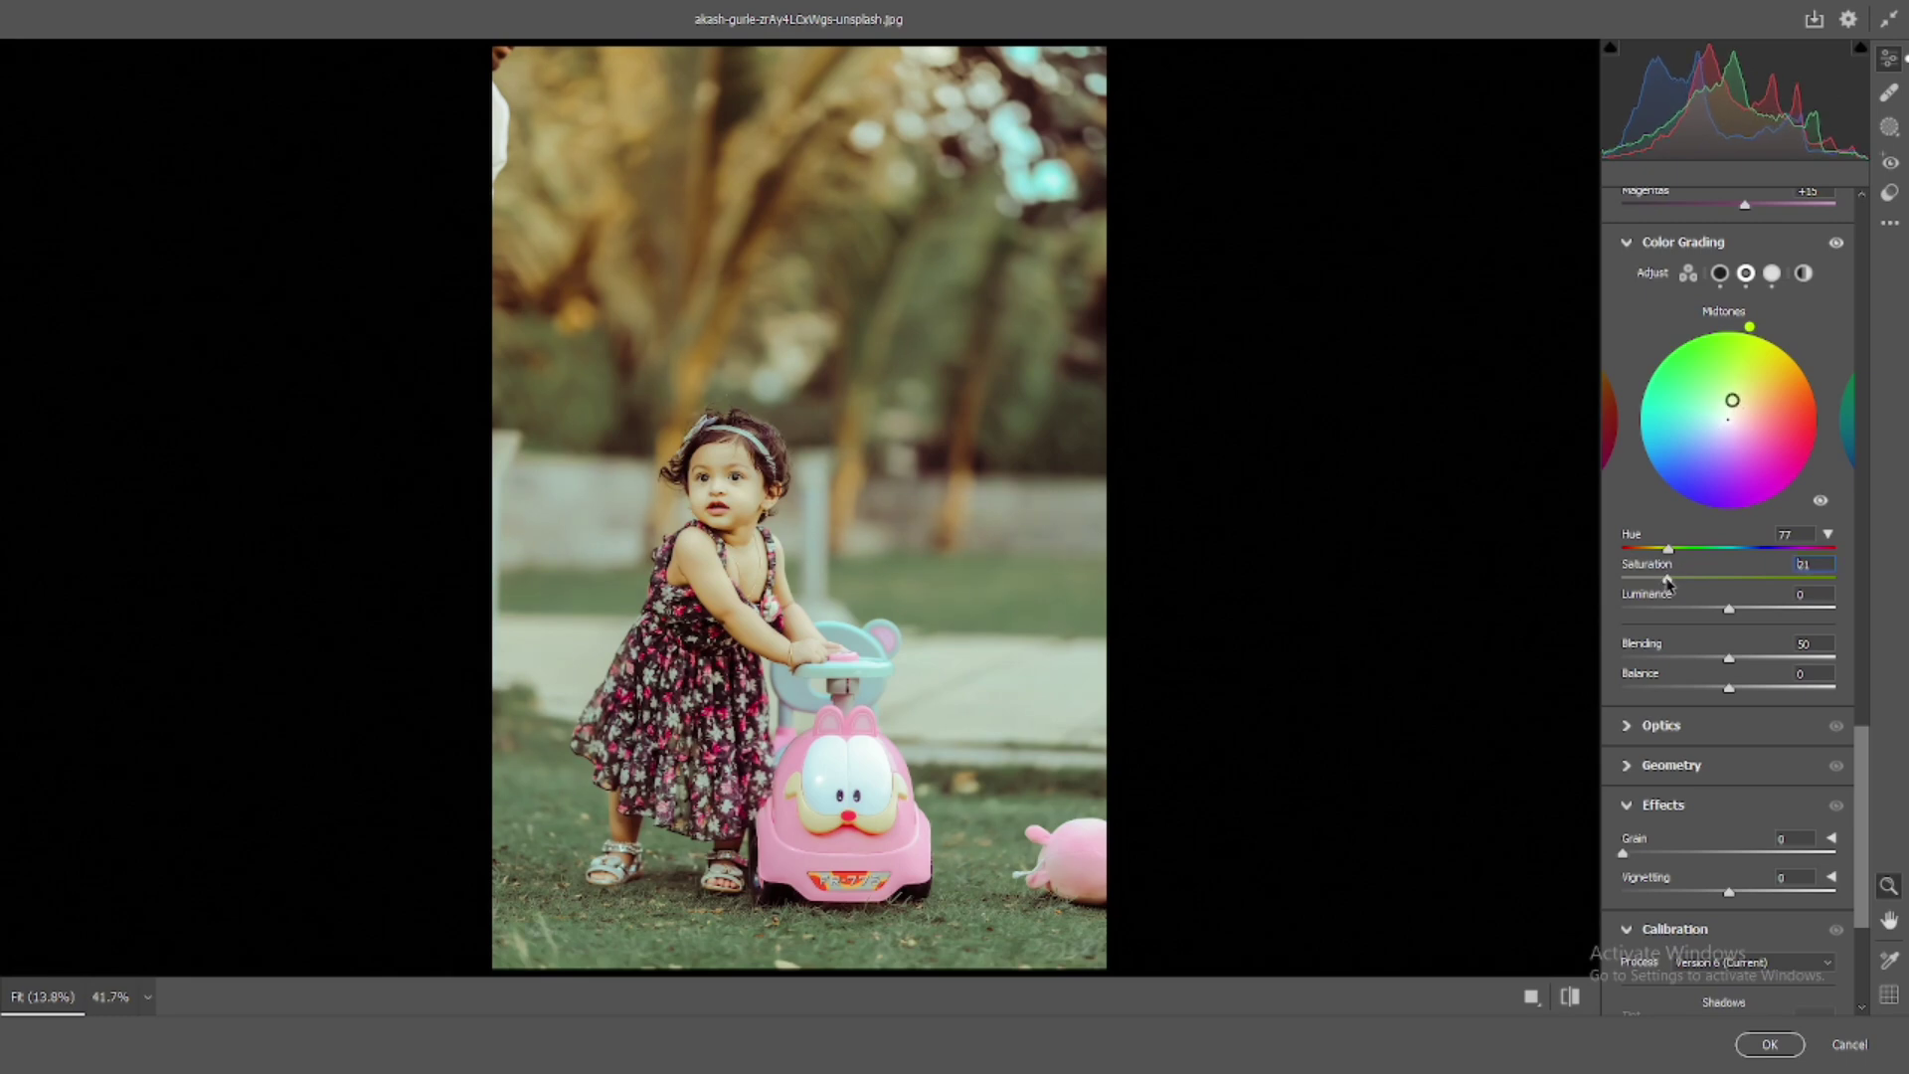
left_click_drag(1667, 583, 1655, 582)
left_click(1771, 272)
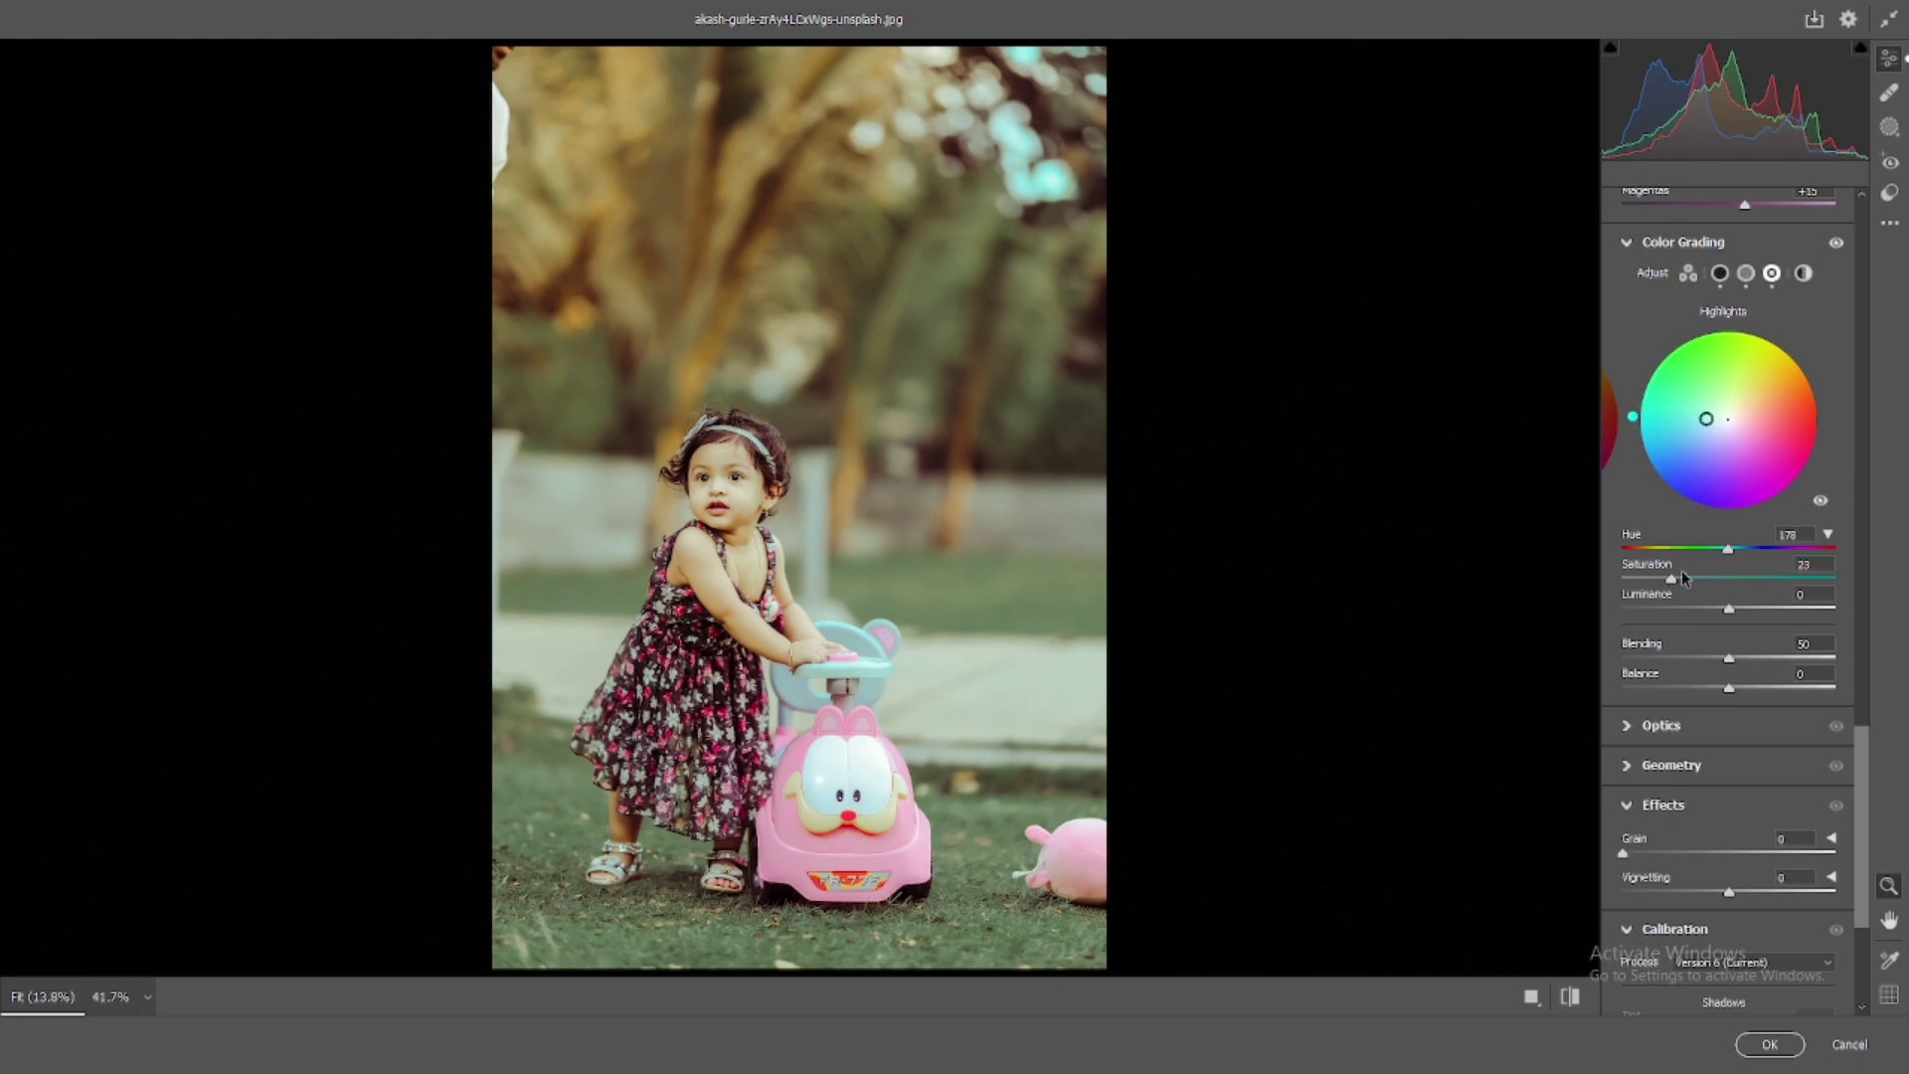
left_click_drag(1673, 582, 1656, 576)
Step: Compare the graded photo against the original with the before/after toggle
scroll(1690, 492, "down", 3)
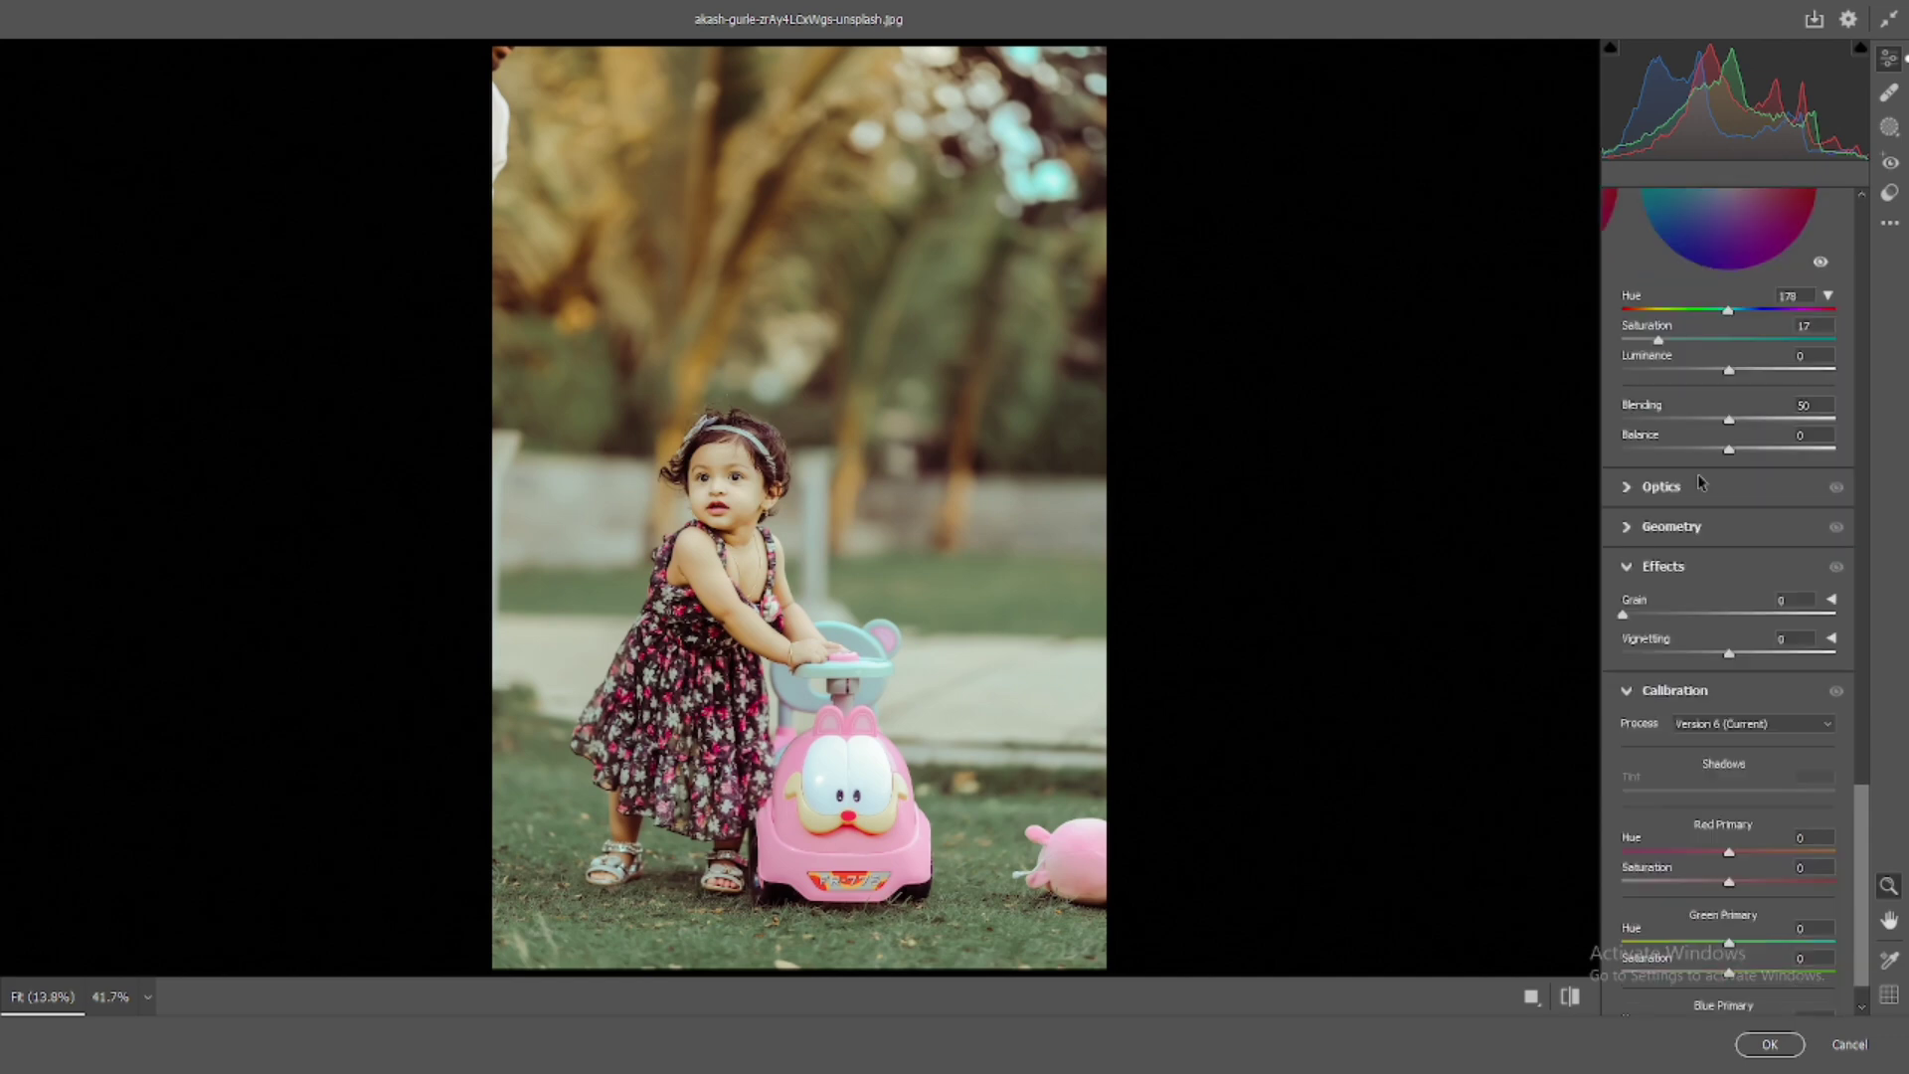
scroll(1694, 482, "down", 1)
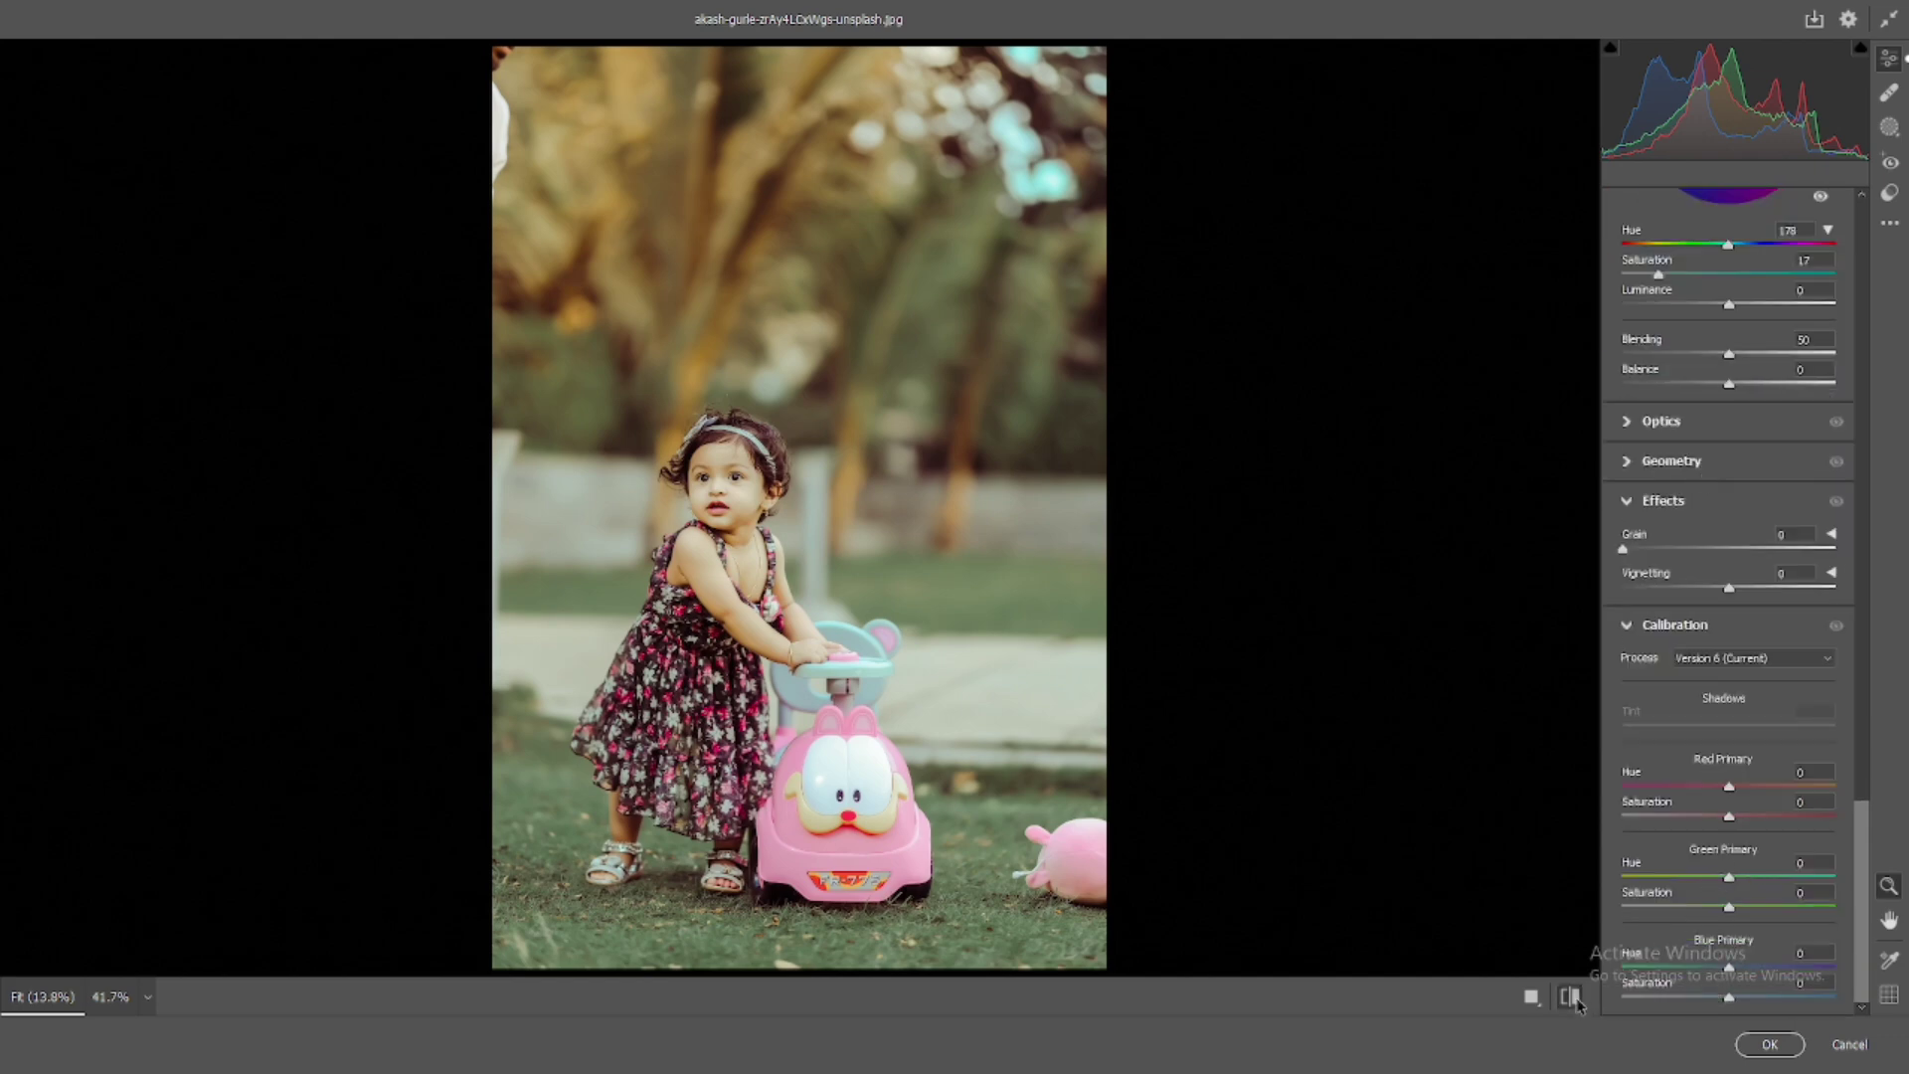
left_click(1571, 997)
left_click(1571, 997)
left_click(1574, 998)
left_click(1573, 998)
Step: Darken the Yellows luminance to -35
scroll(1690, 746, "up", 4)
scroll(1759, 676, "up", 4)
scroll(1759, 666, "up", 2)
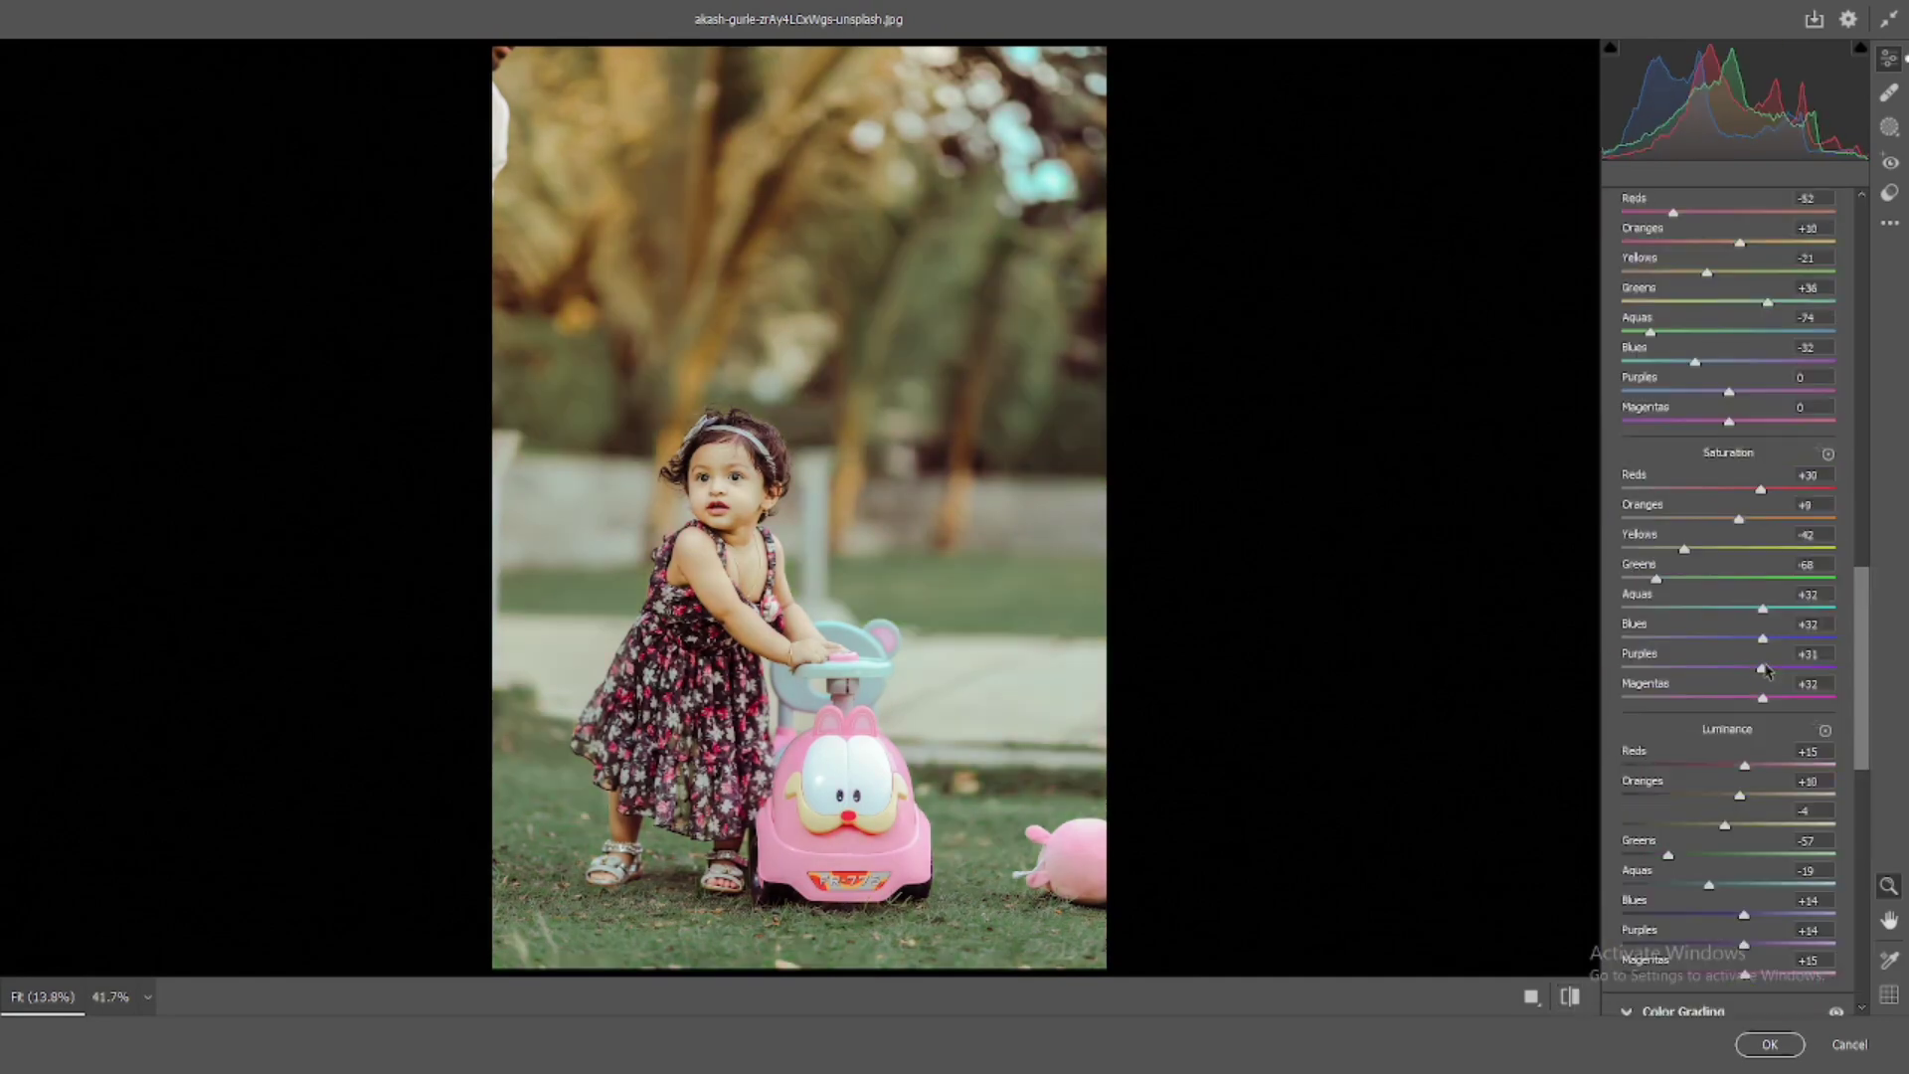
scroll(1750, 652, "up", 3)
scroll(1740, 636, "down", 2)
scroll(1733, 628, "down", 2)
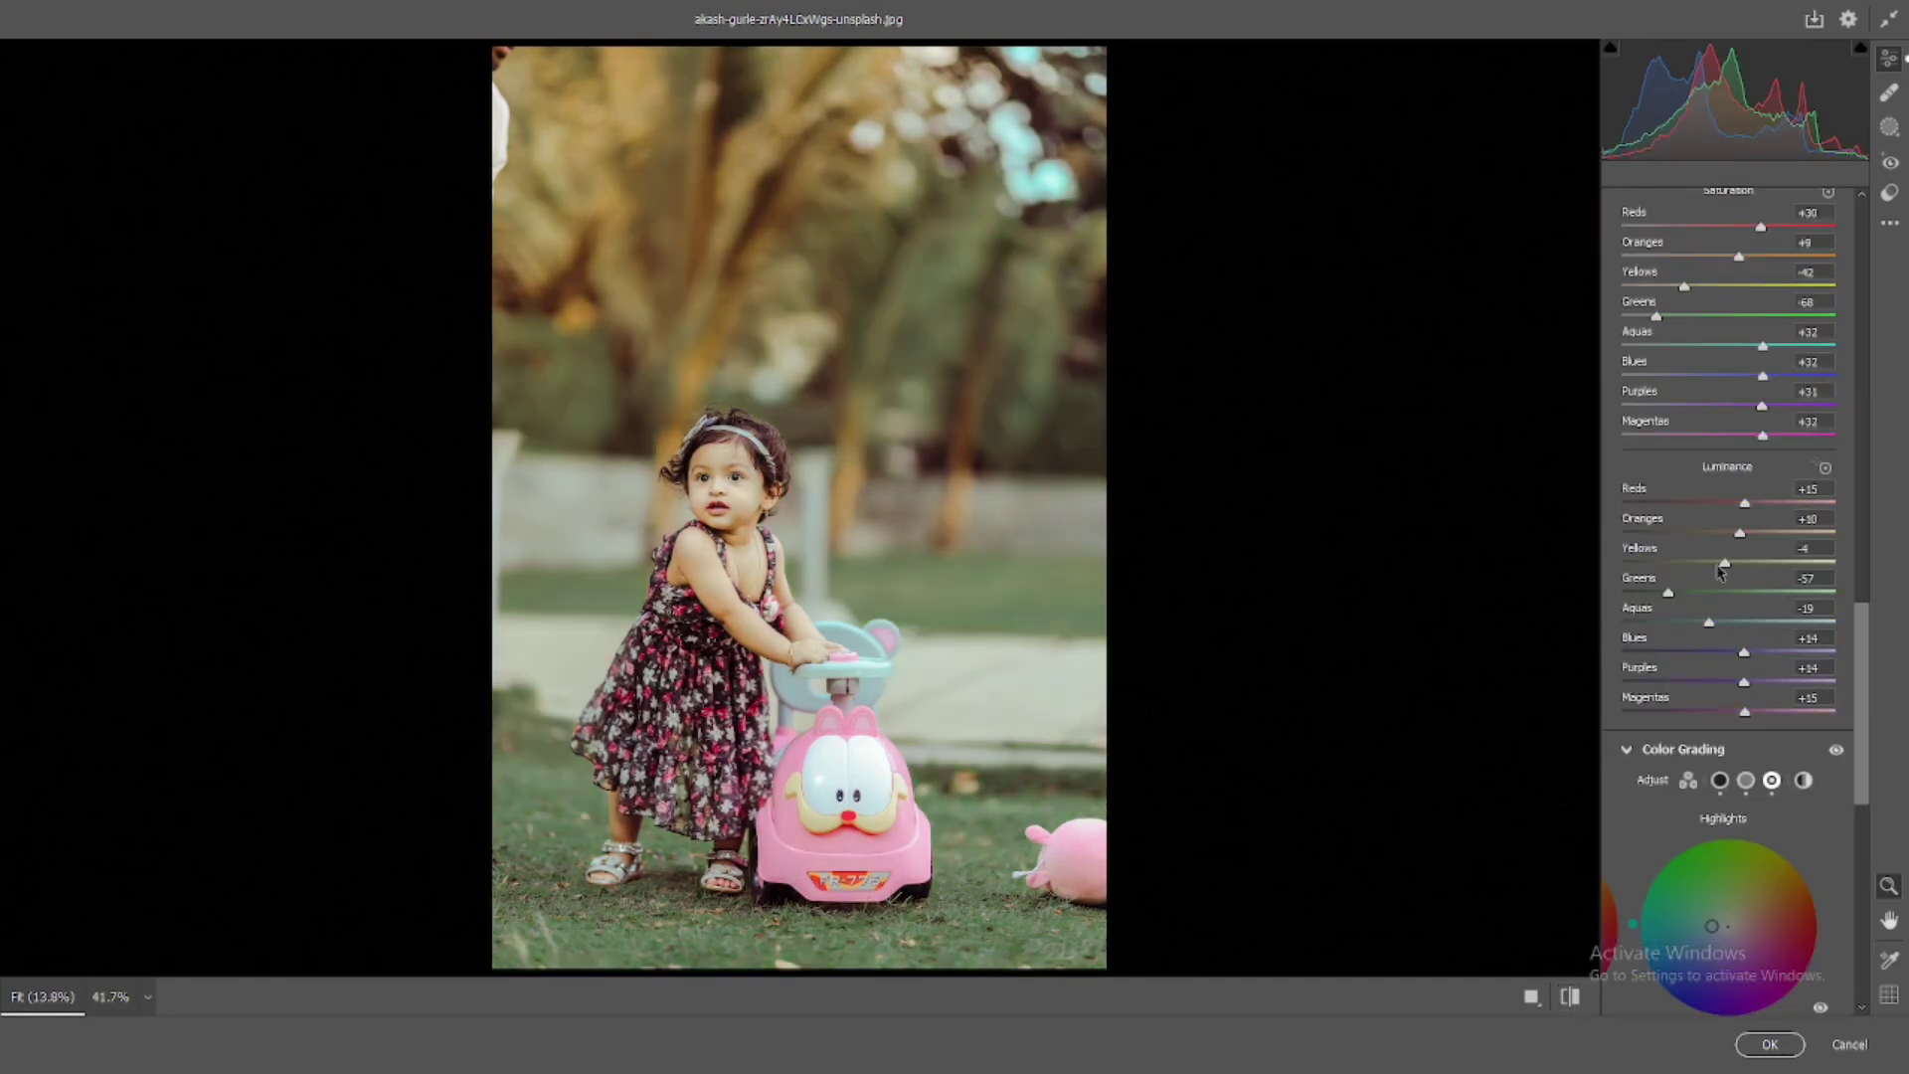
mouse_move(1720, 561)
left_mouse_down()
mouse_move(1646, 595)
mouse_move(1692, 564)
left_mouse_up()
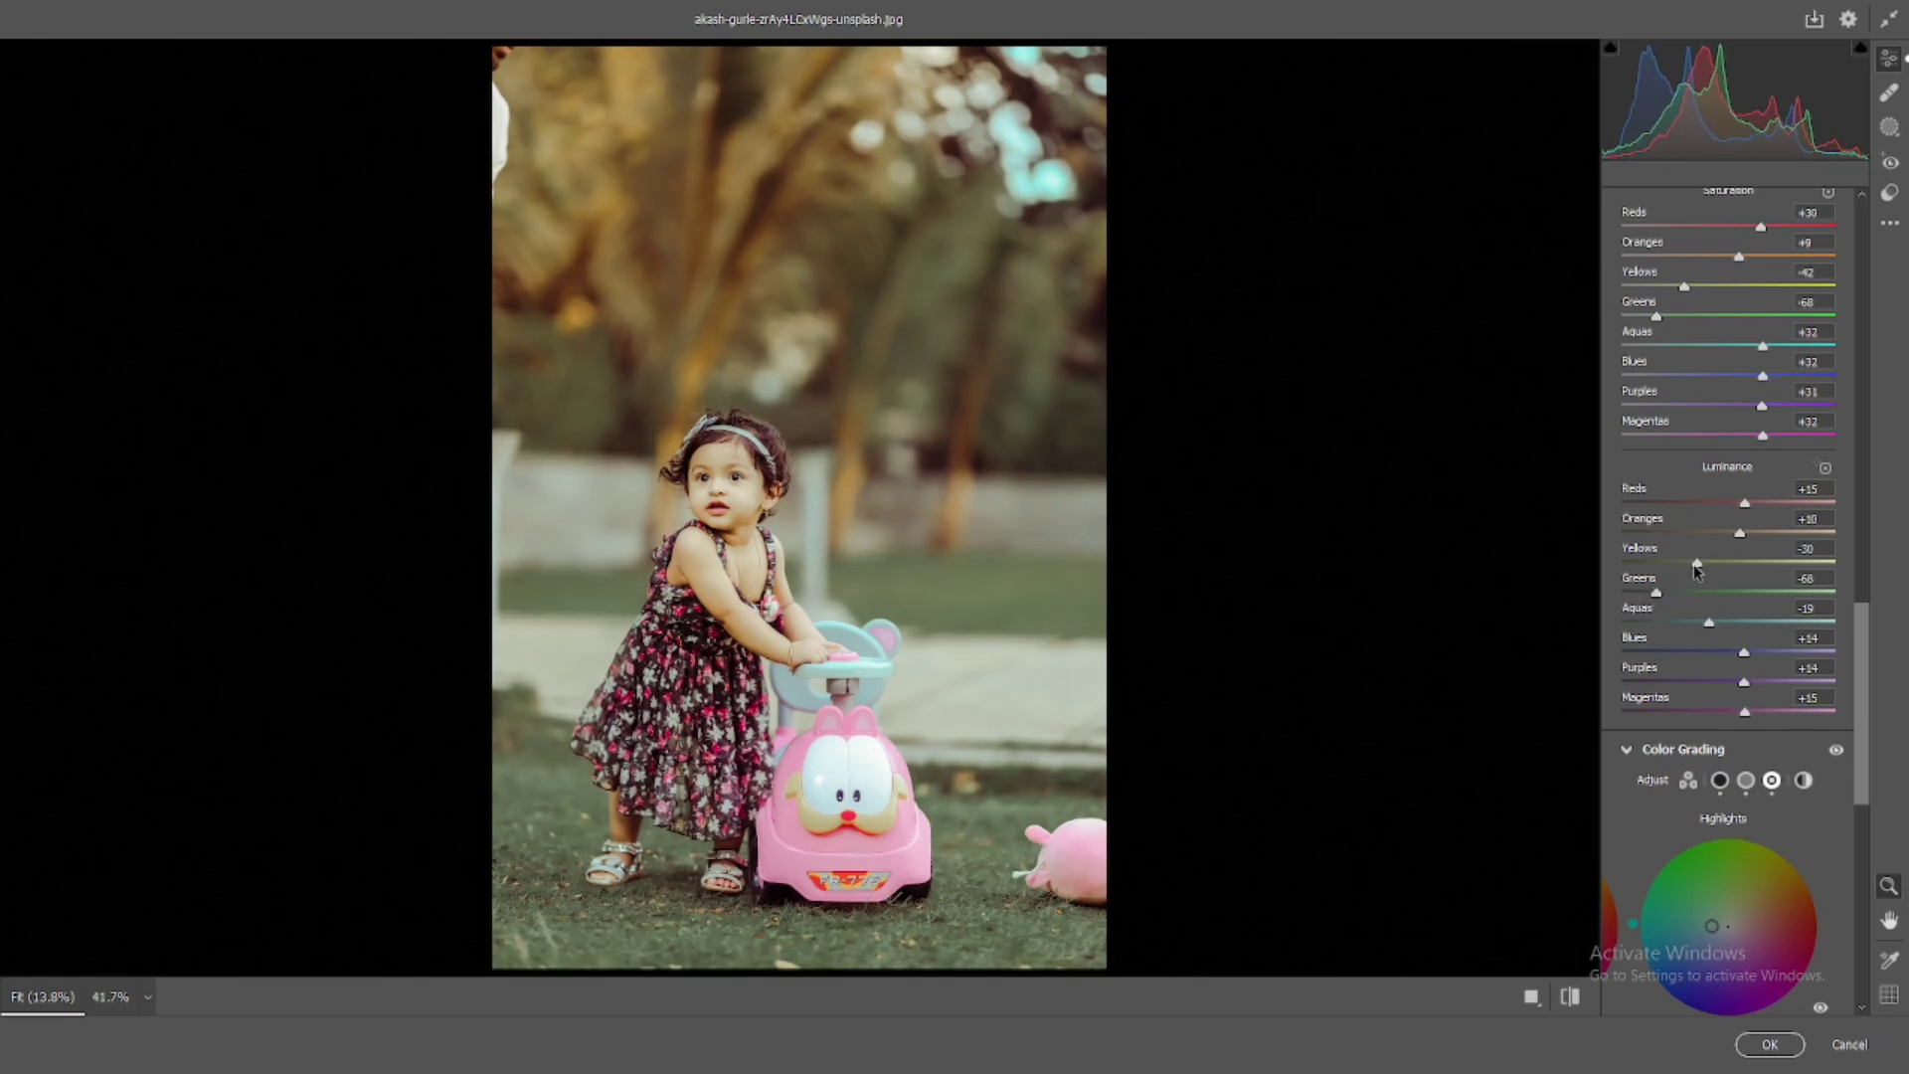
Step: Keep Yellows hue at -21 and shift Reds hue toward magenta to -74
scroll(1700, 557, "up", 1)
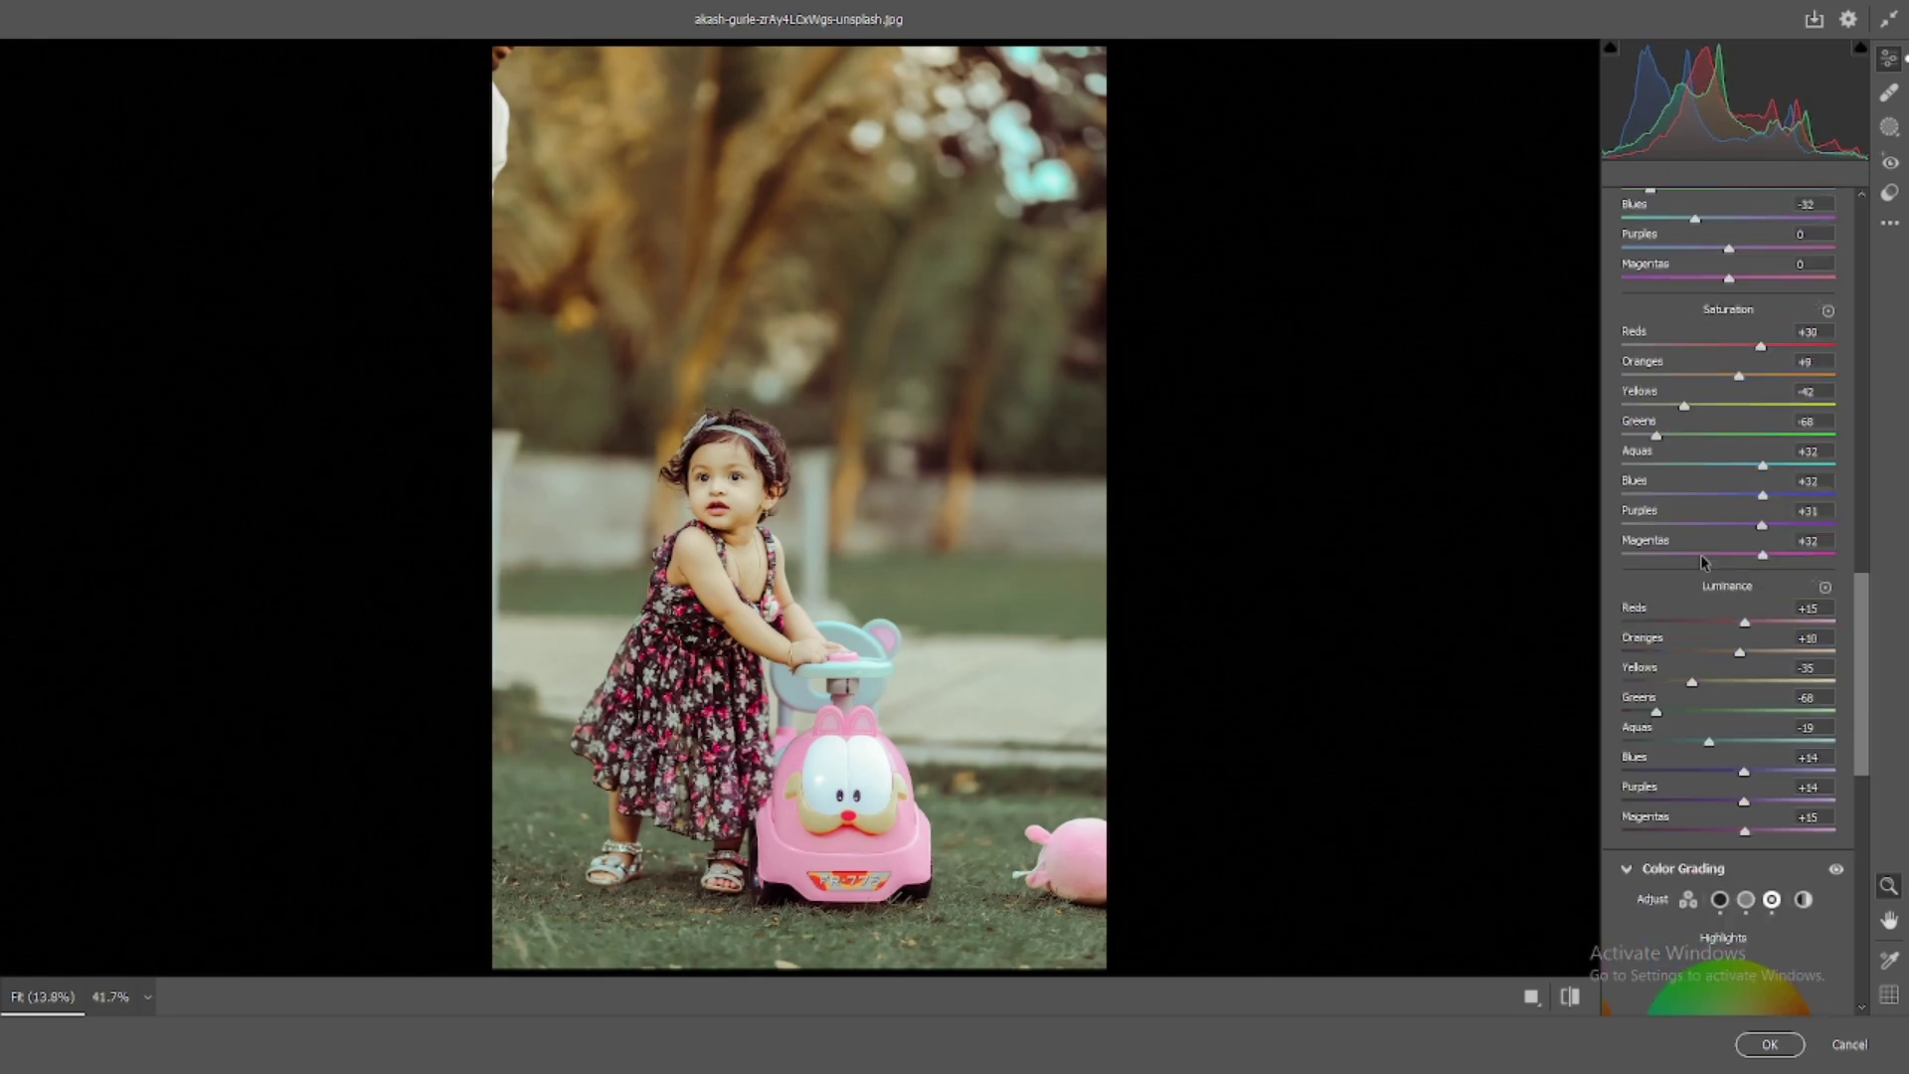
scroll(1690, 497, "up", 2)
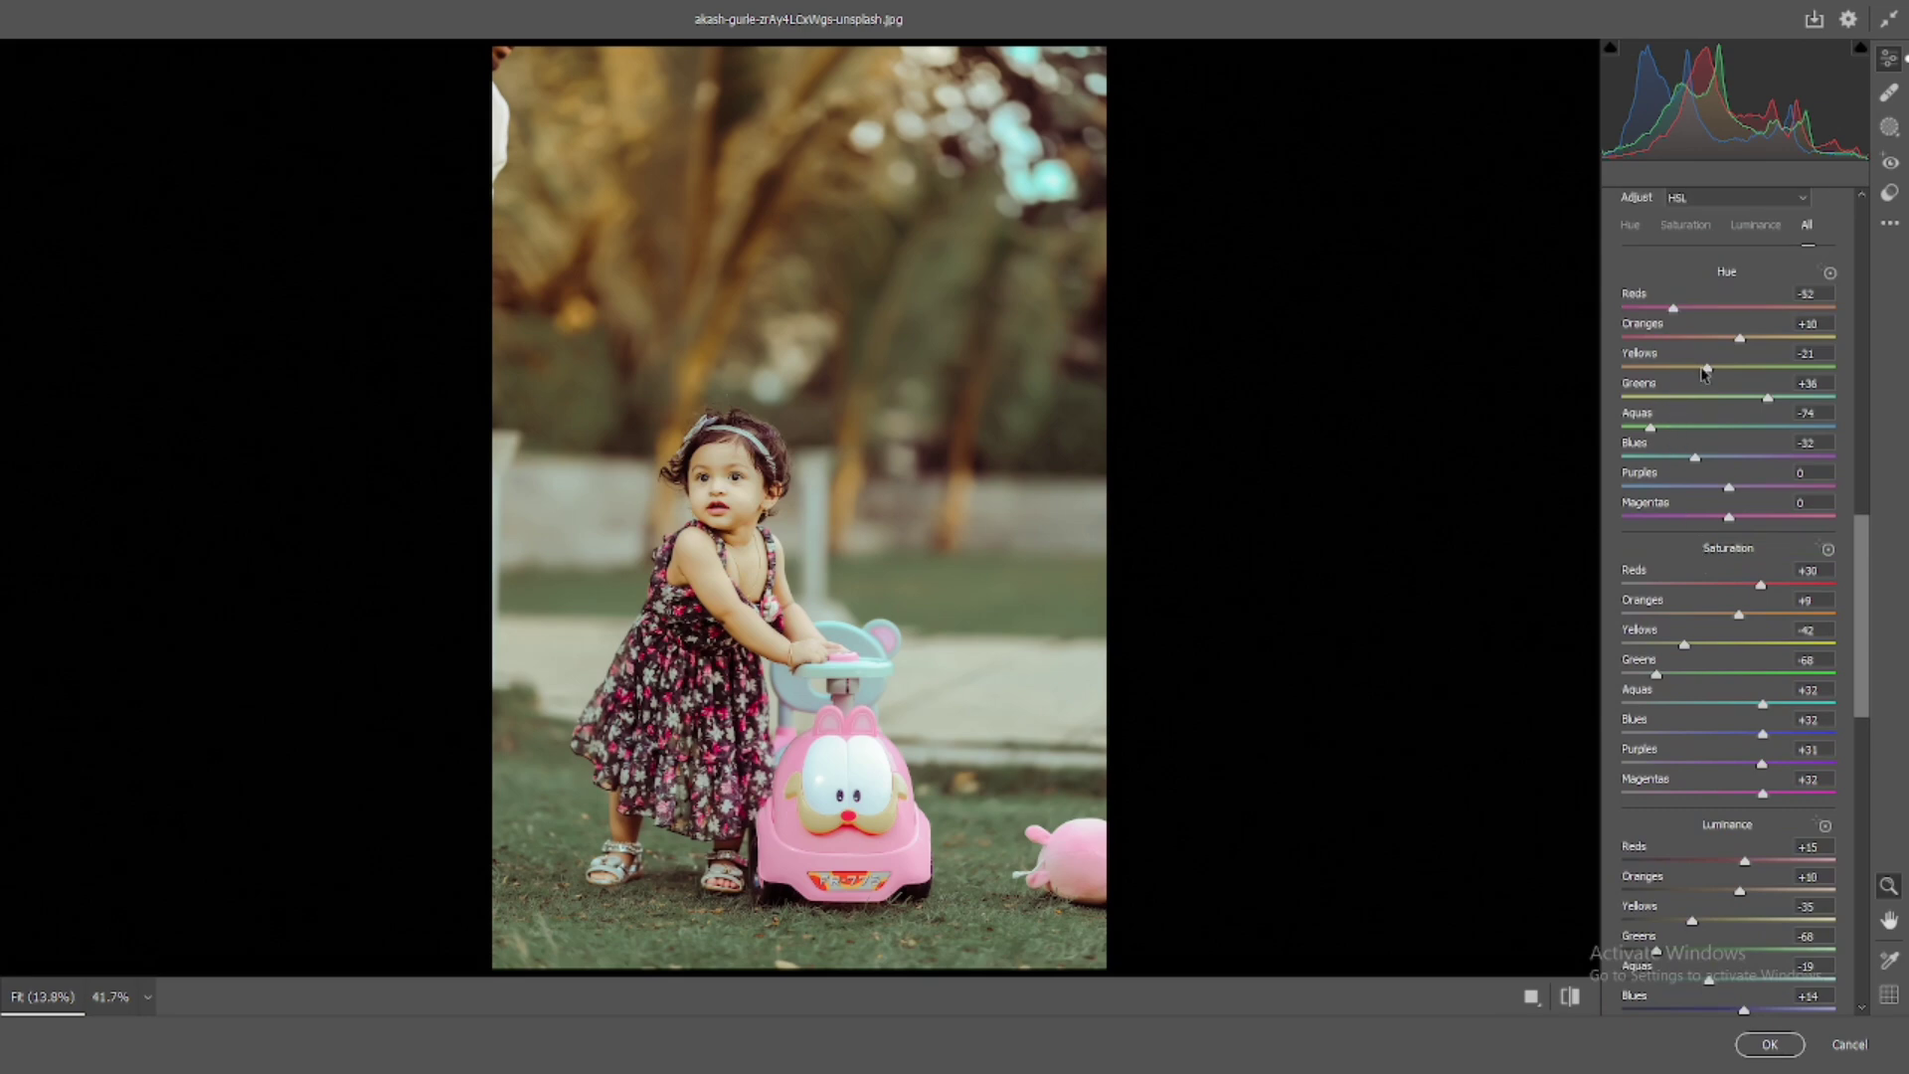
left_click_drag(1706, 371, 1696, 371)
mouse_move(1695, 370)
left_mouse_down()
mouse_move(1797, 393)
mouse_move(1770, 397)
left_mouse_up()
left_click_drag(1673, 308, 1650, 310)
scroll(1709, 326, "up", 2)
Step: Raise shadows saturation to 35, nudge the midtones hue, and lift midtones saturation to 30
scroll(1702, 477, "down", 8)
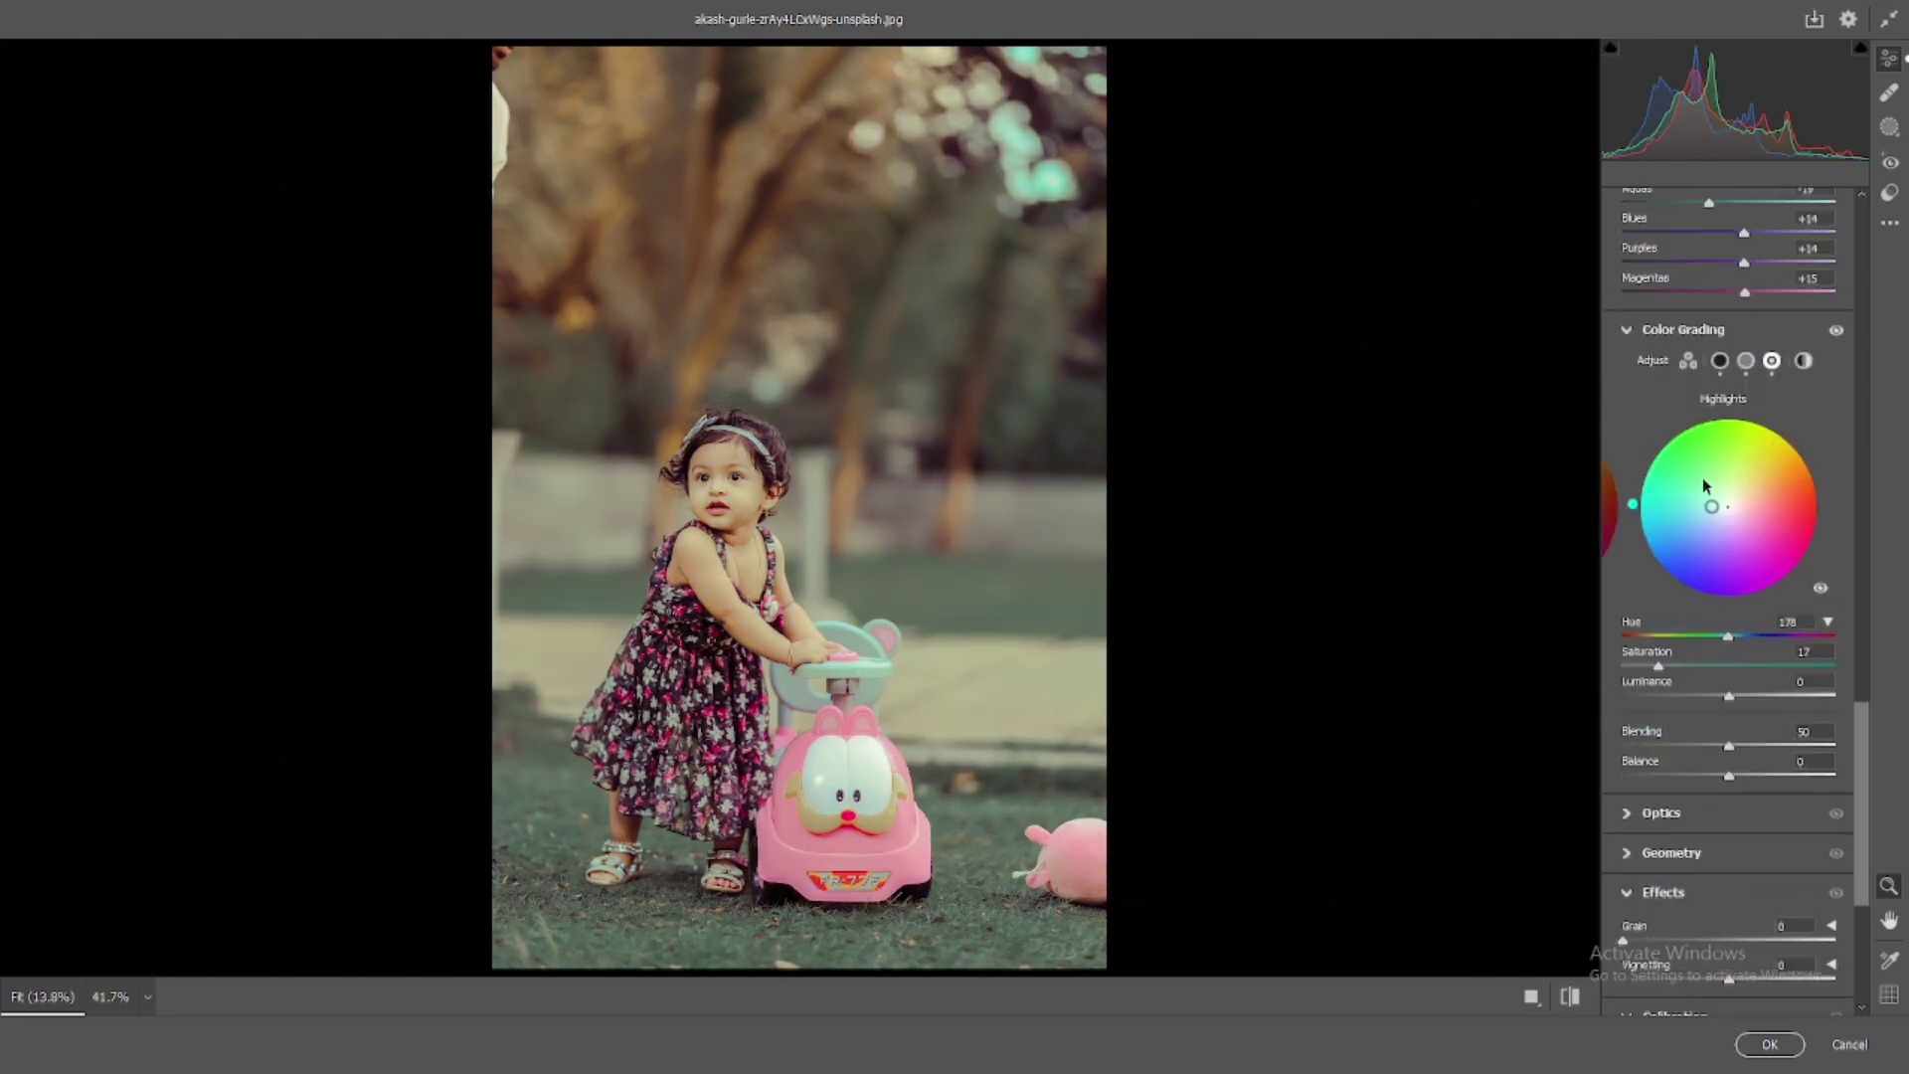
left_click(1719, 361)
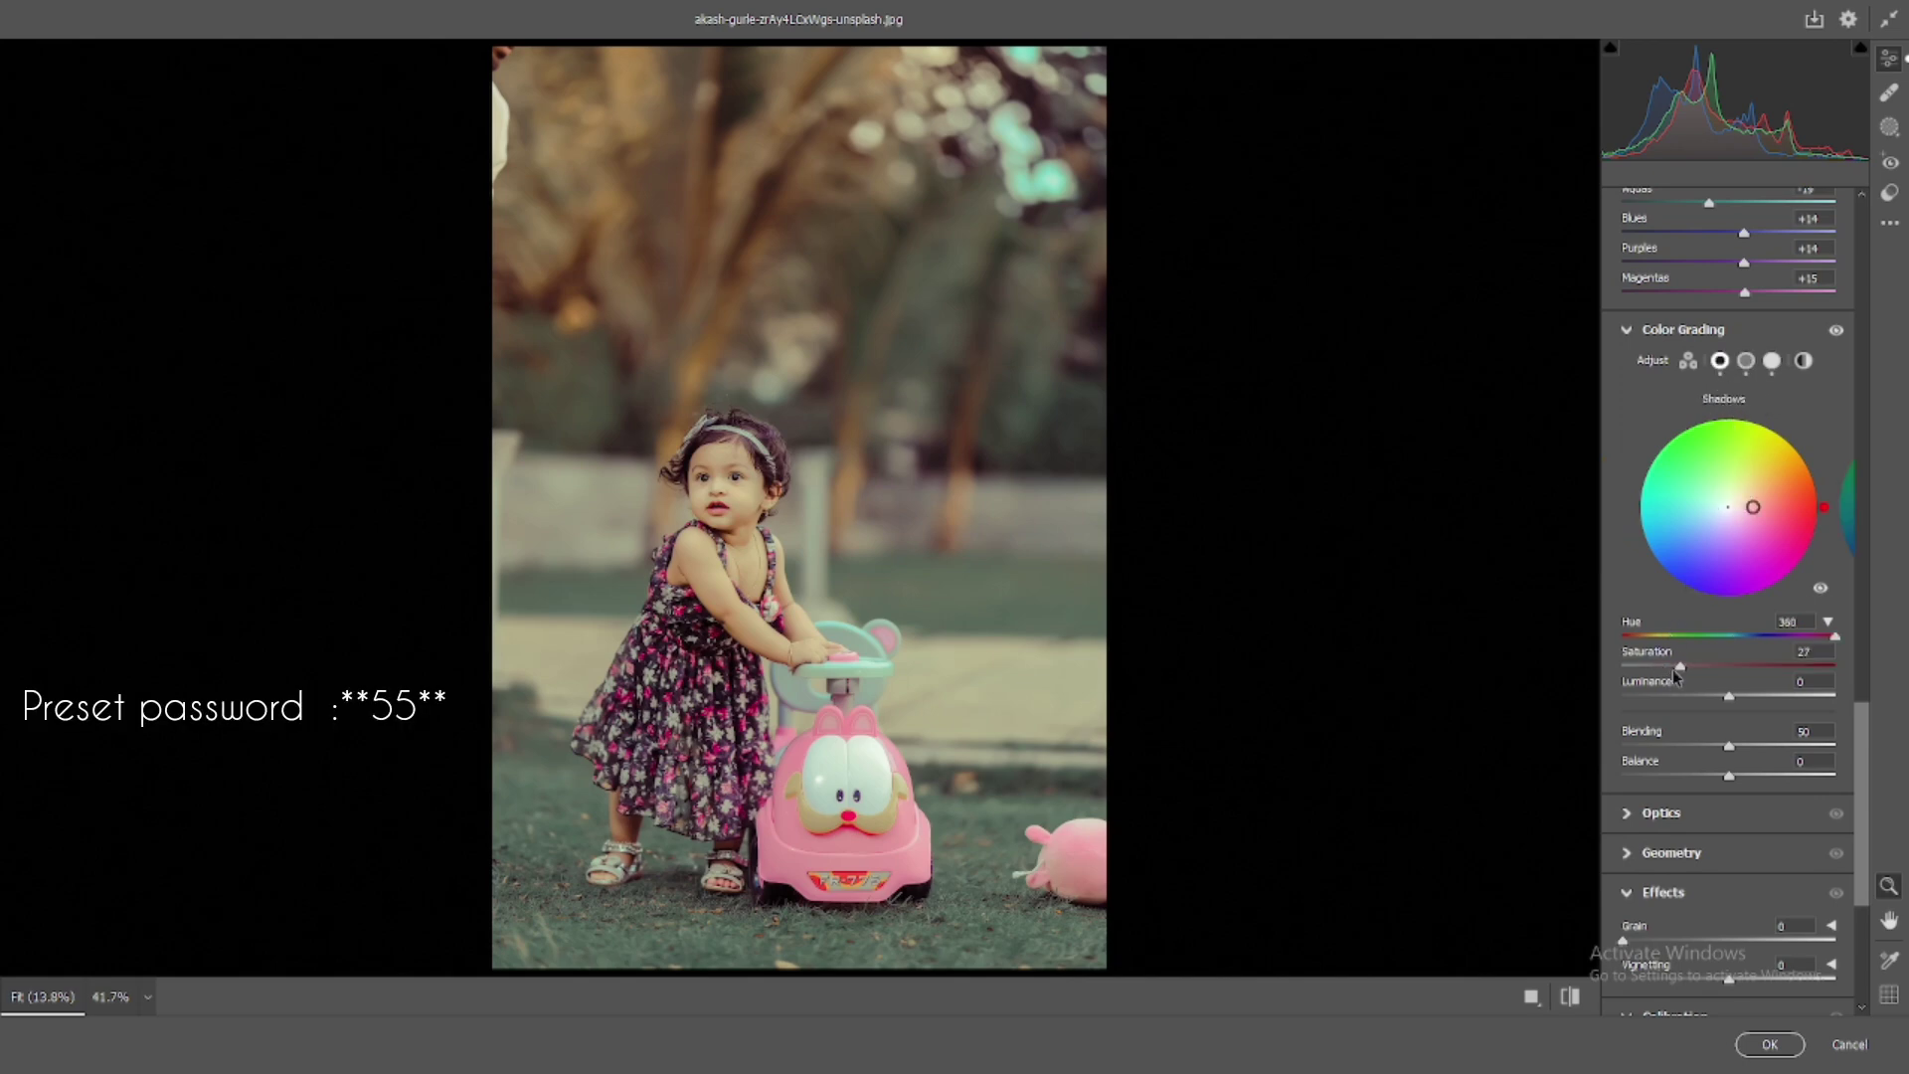
mouse_move(1679, 666)
left_mouse_down()
mouse_move(1697, 669)
mouse_move(1679, 667)
left_mouse_up()
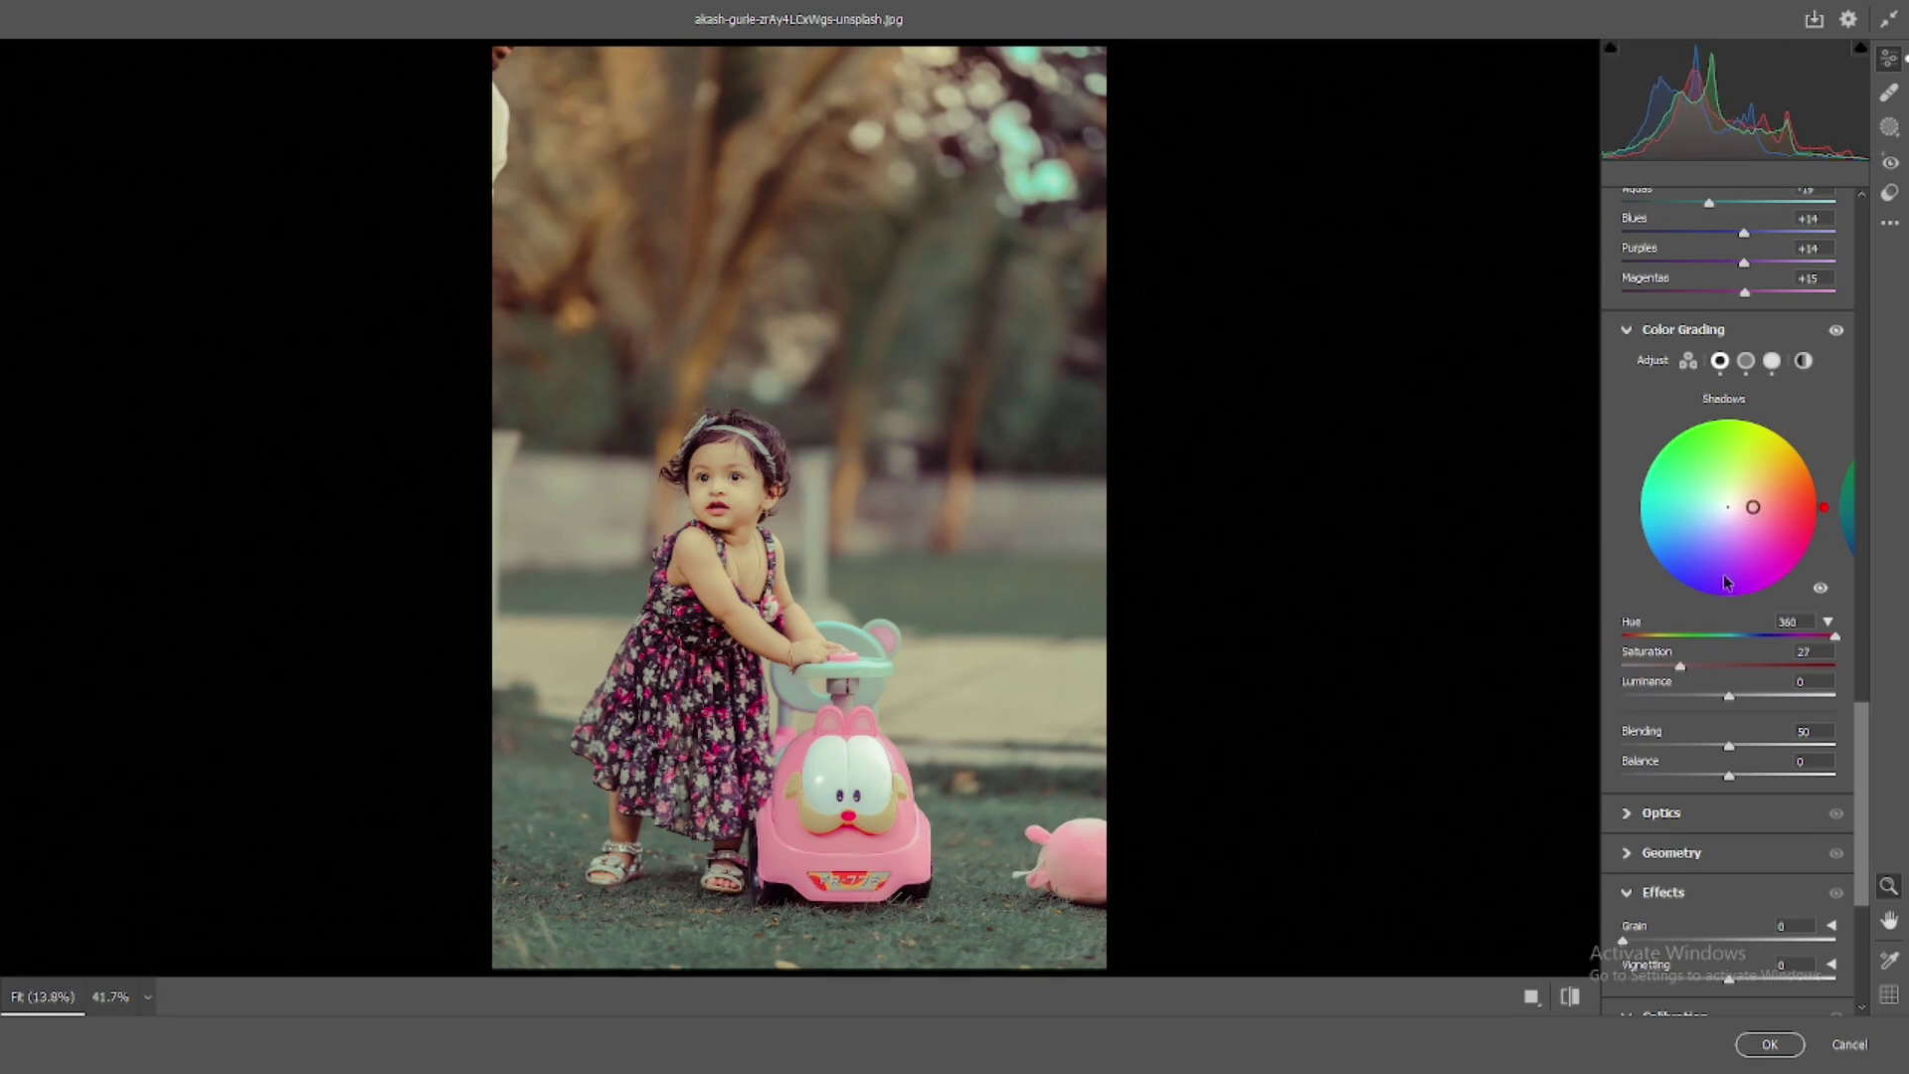
left_click(1747, 361)
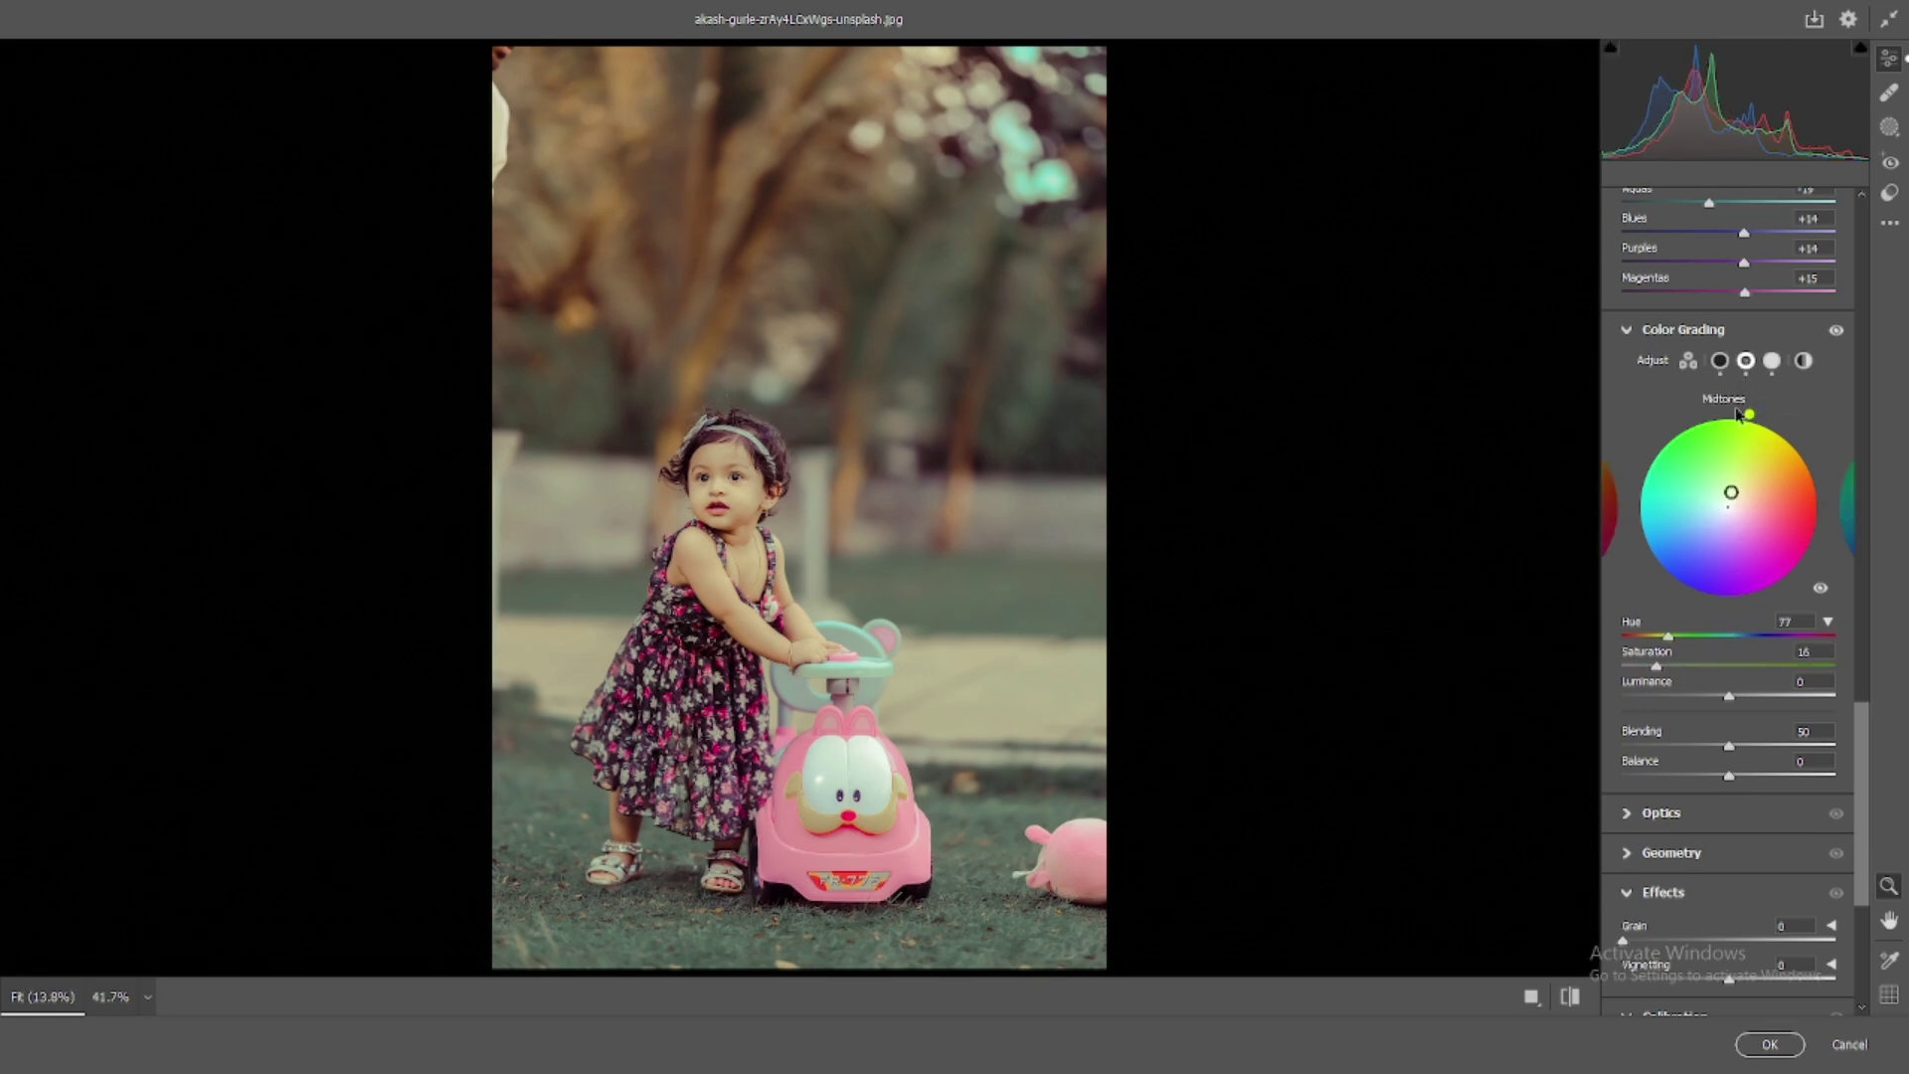
mouse_move(1749, 414)
left_mouse_down()
mouse_move(1796, 443)
mouse_move(1761, 418)
left_mouse_up()
left_click_drag(1663, 677, 1685, 669)
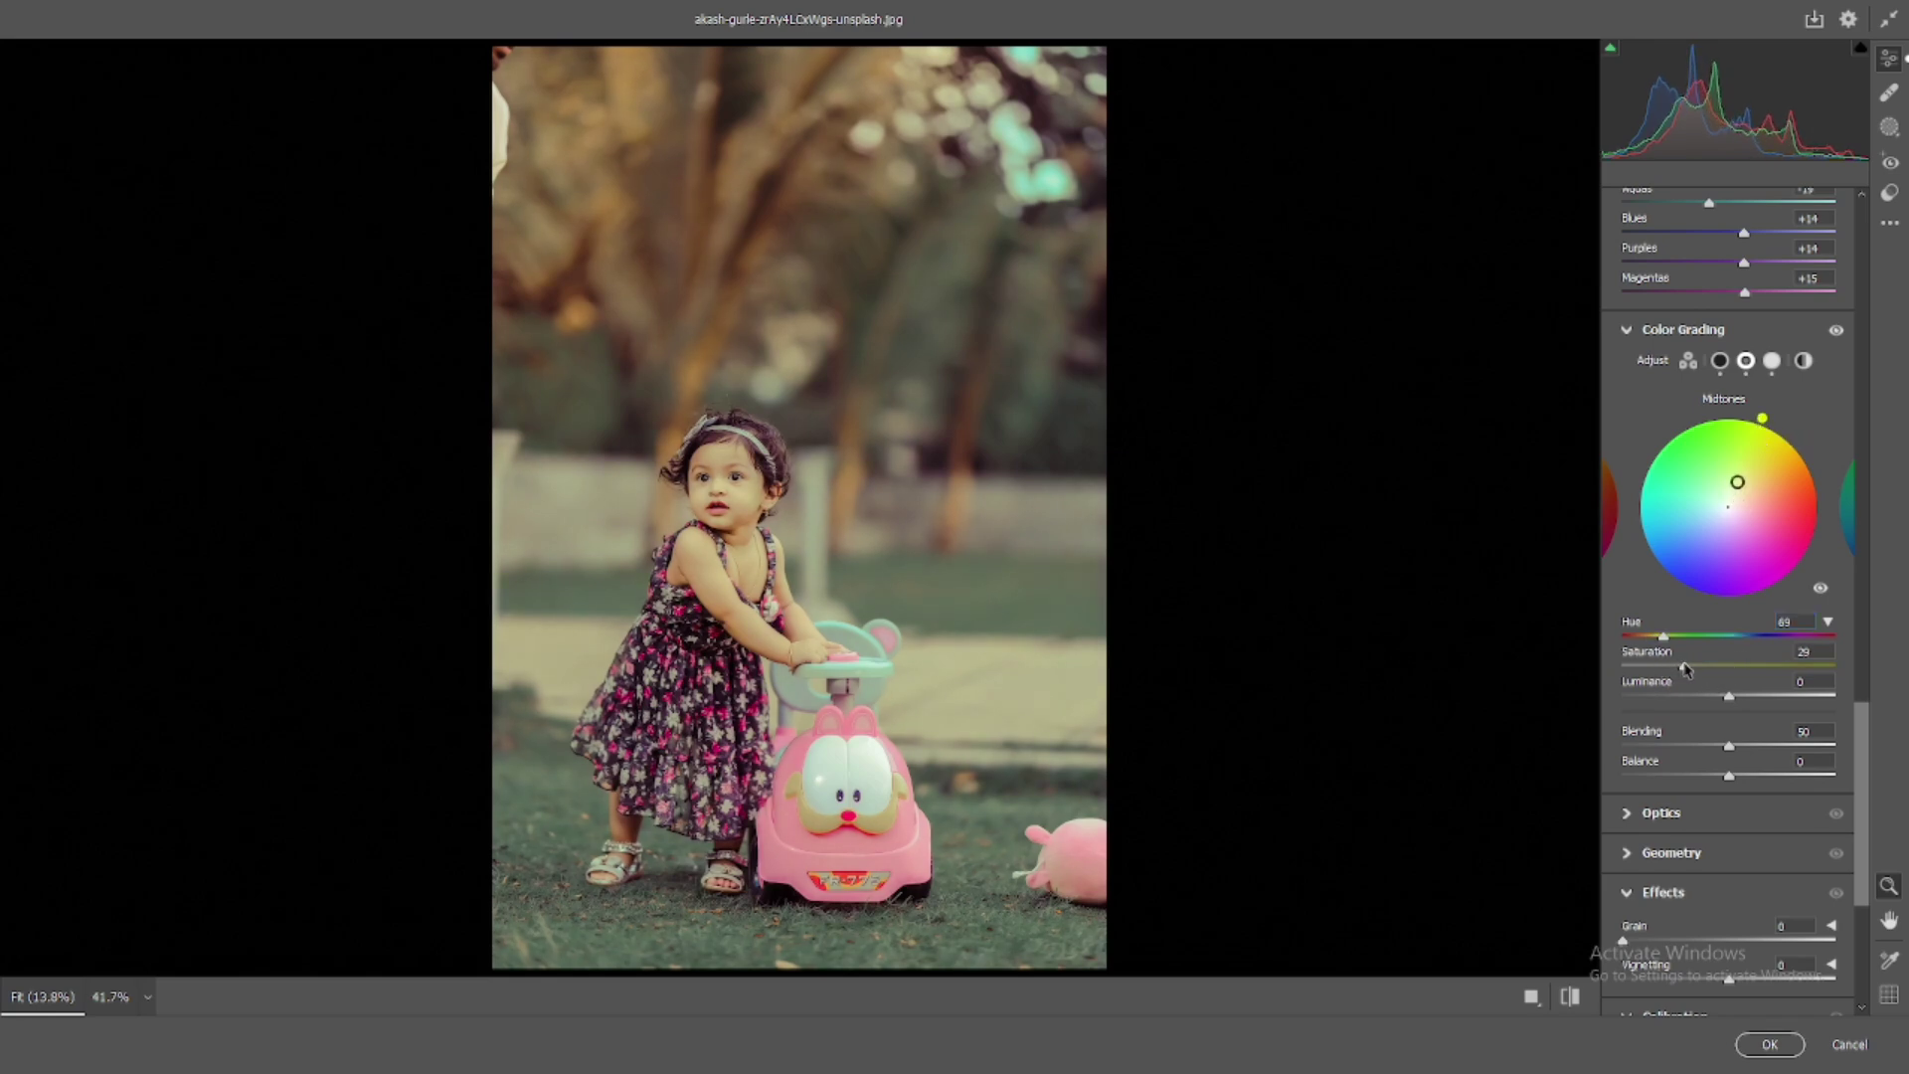
left_click_drag(1685, 669, 1686, 669)
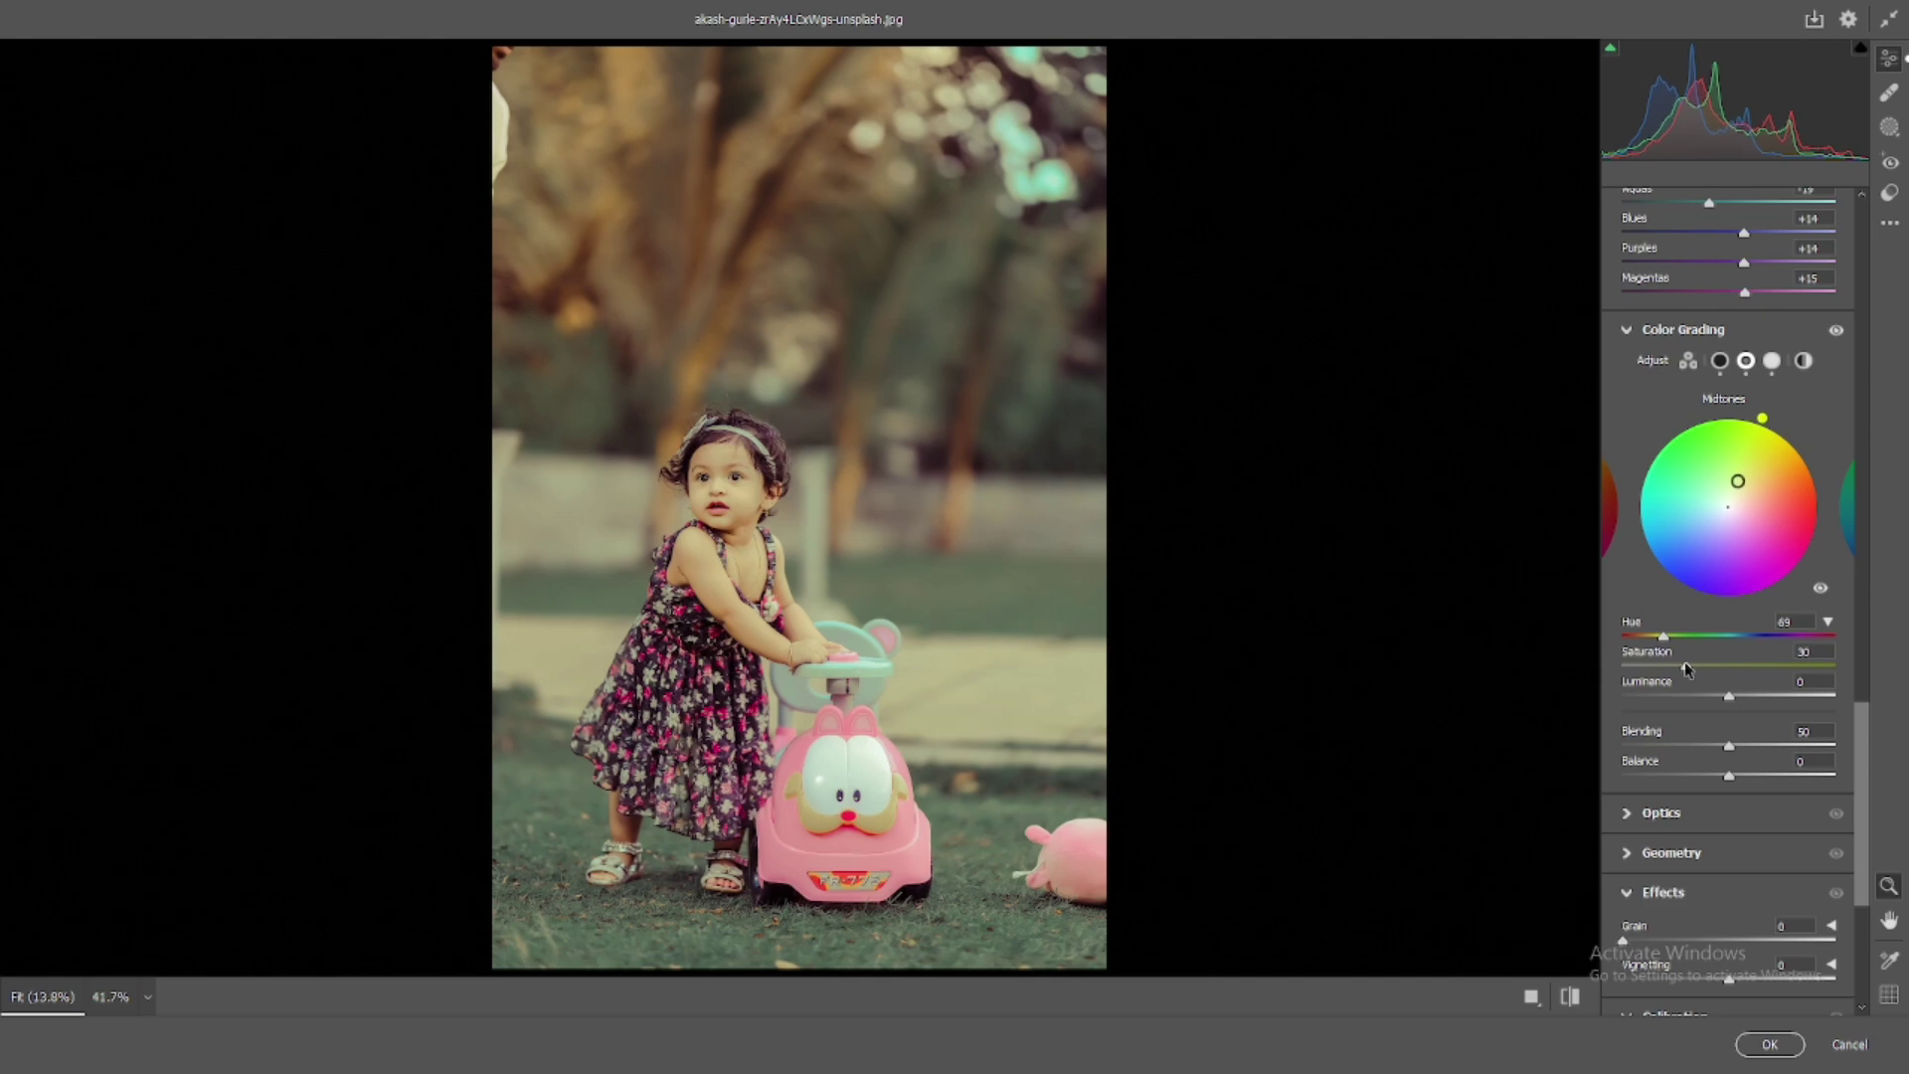
Step: Toggle before/after to compare the grade, then fit the whole photo in view
left_click(1570, 996)
left_click(1569, 996)
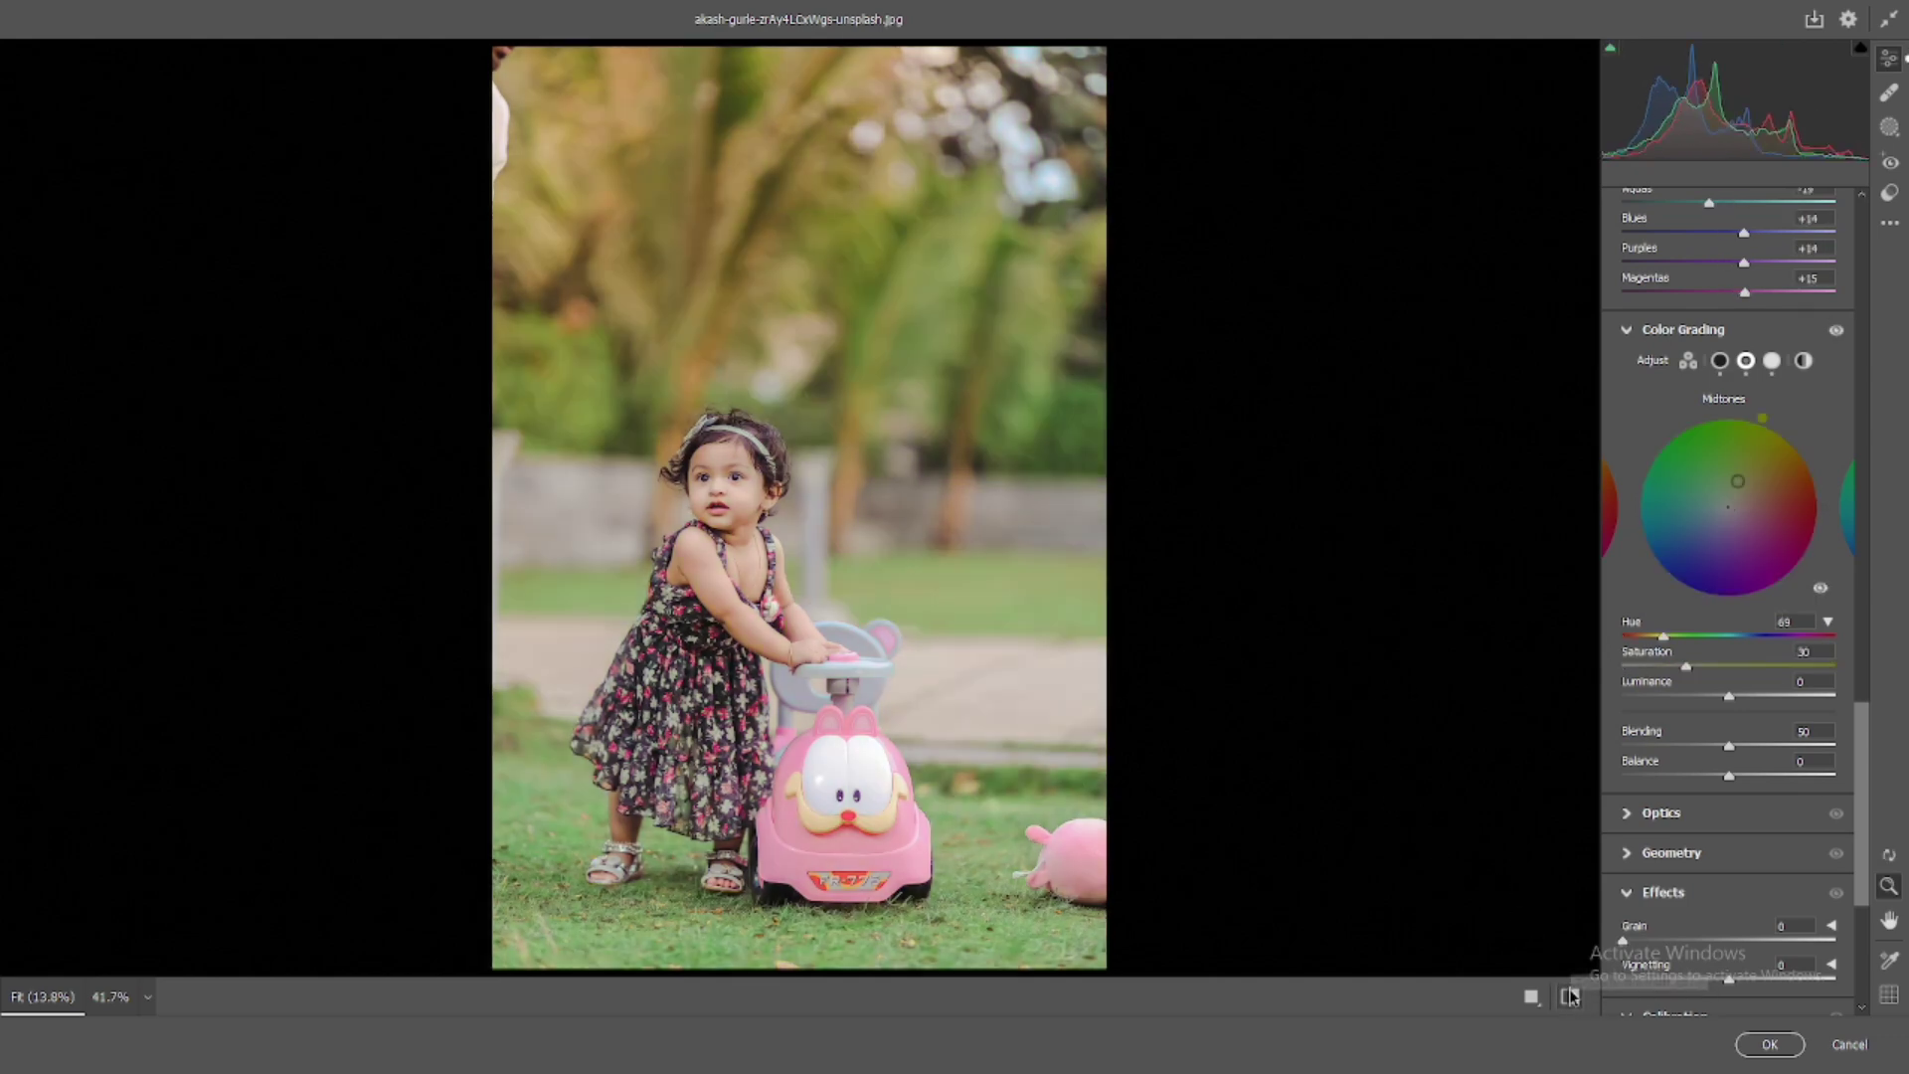
left_click(1570, 996)
left_click(1570, 996)
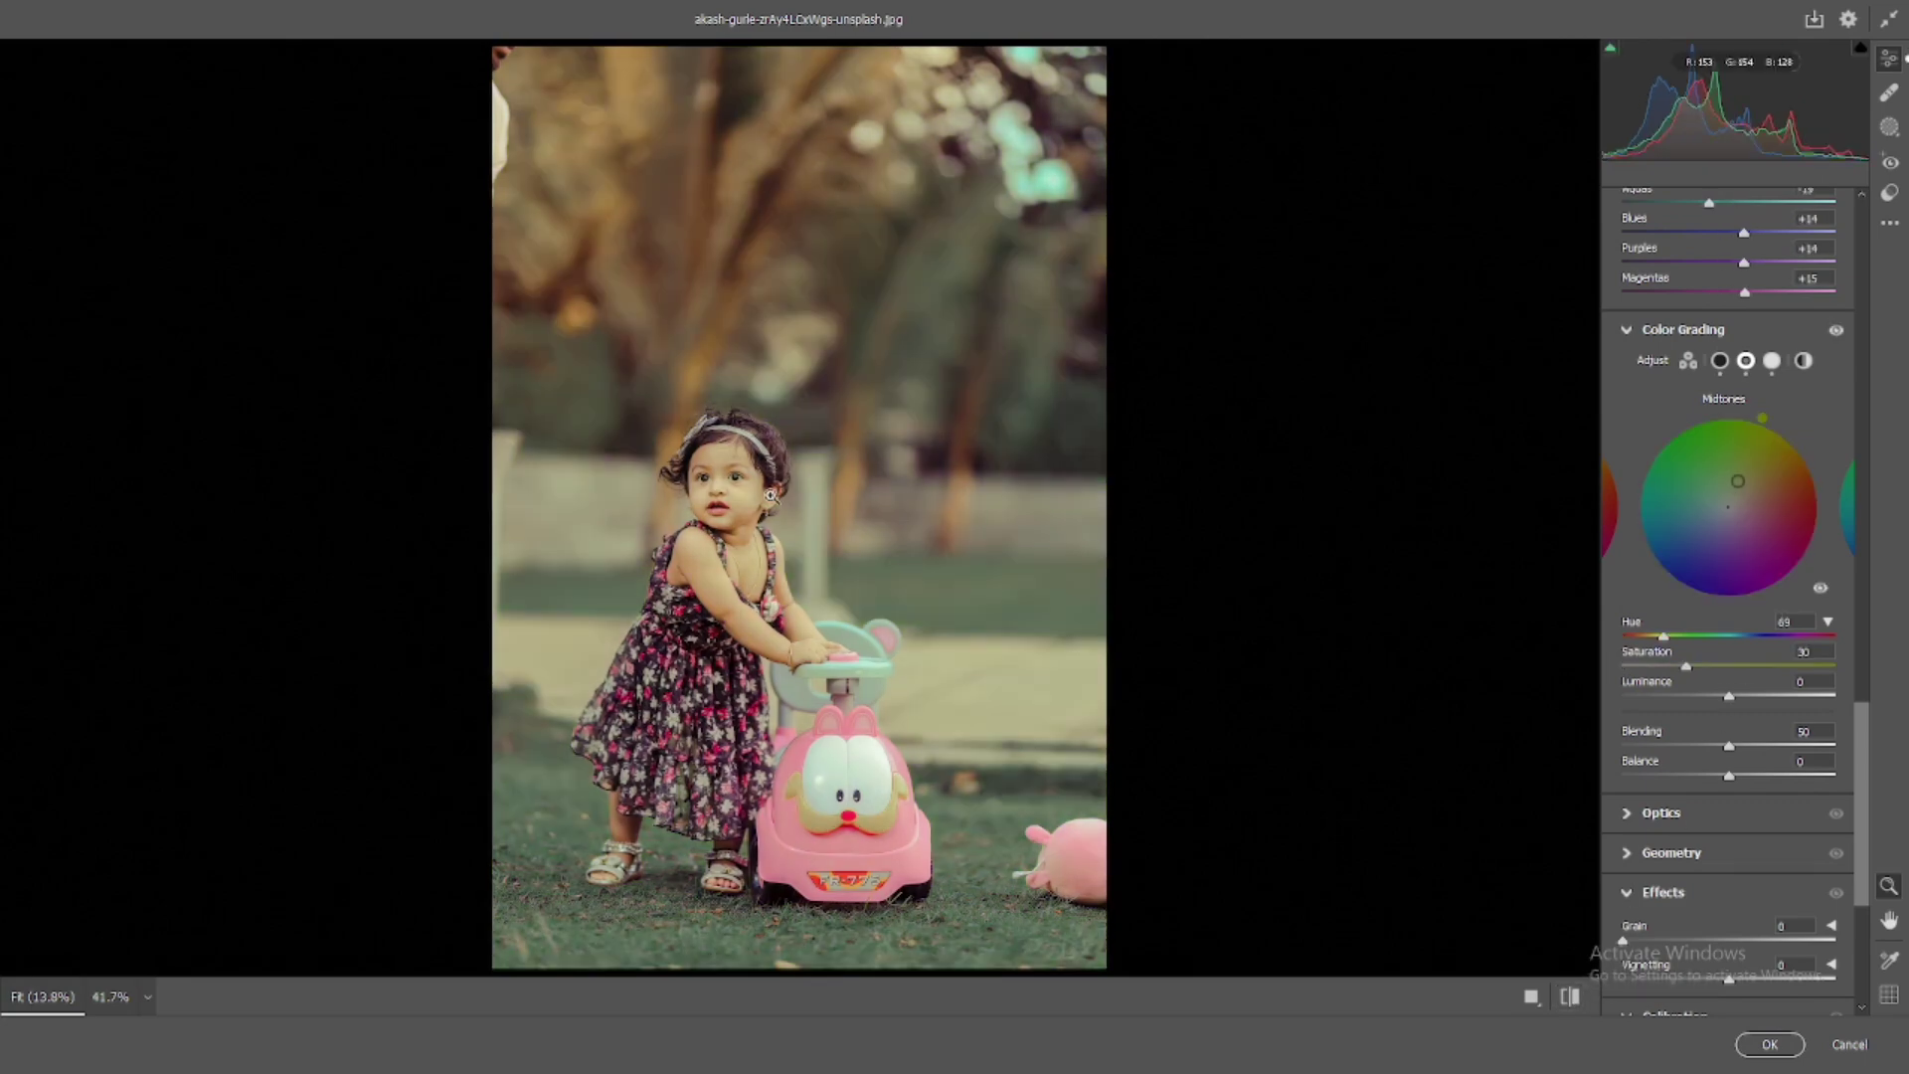
left_click(711, 482)
left_click(711, 483, "alt")
Step: Pull the Basic panel Highlights slider further down
scroll(1787, 446, "down", 3)
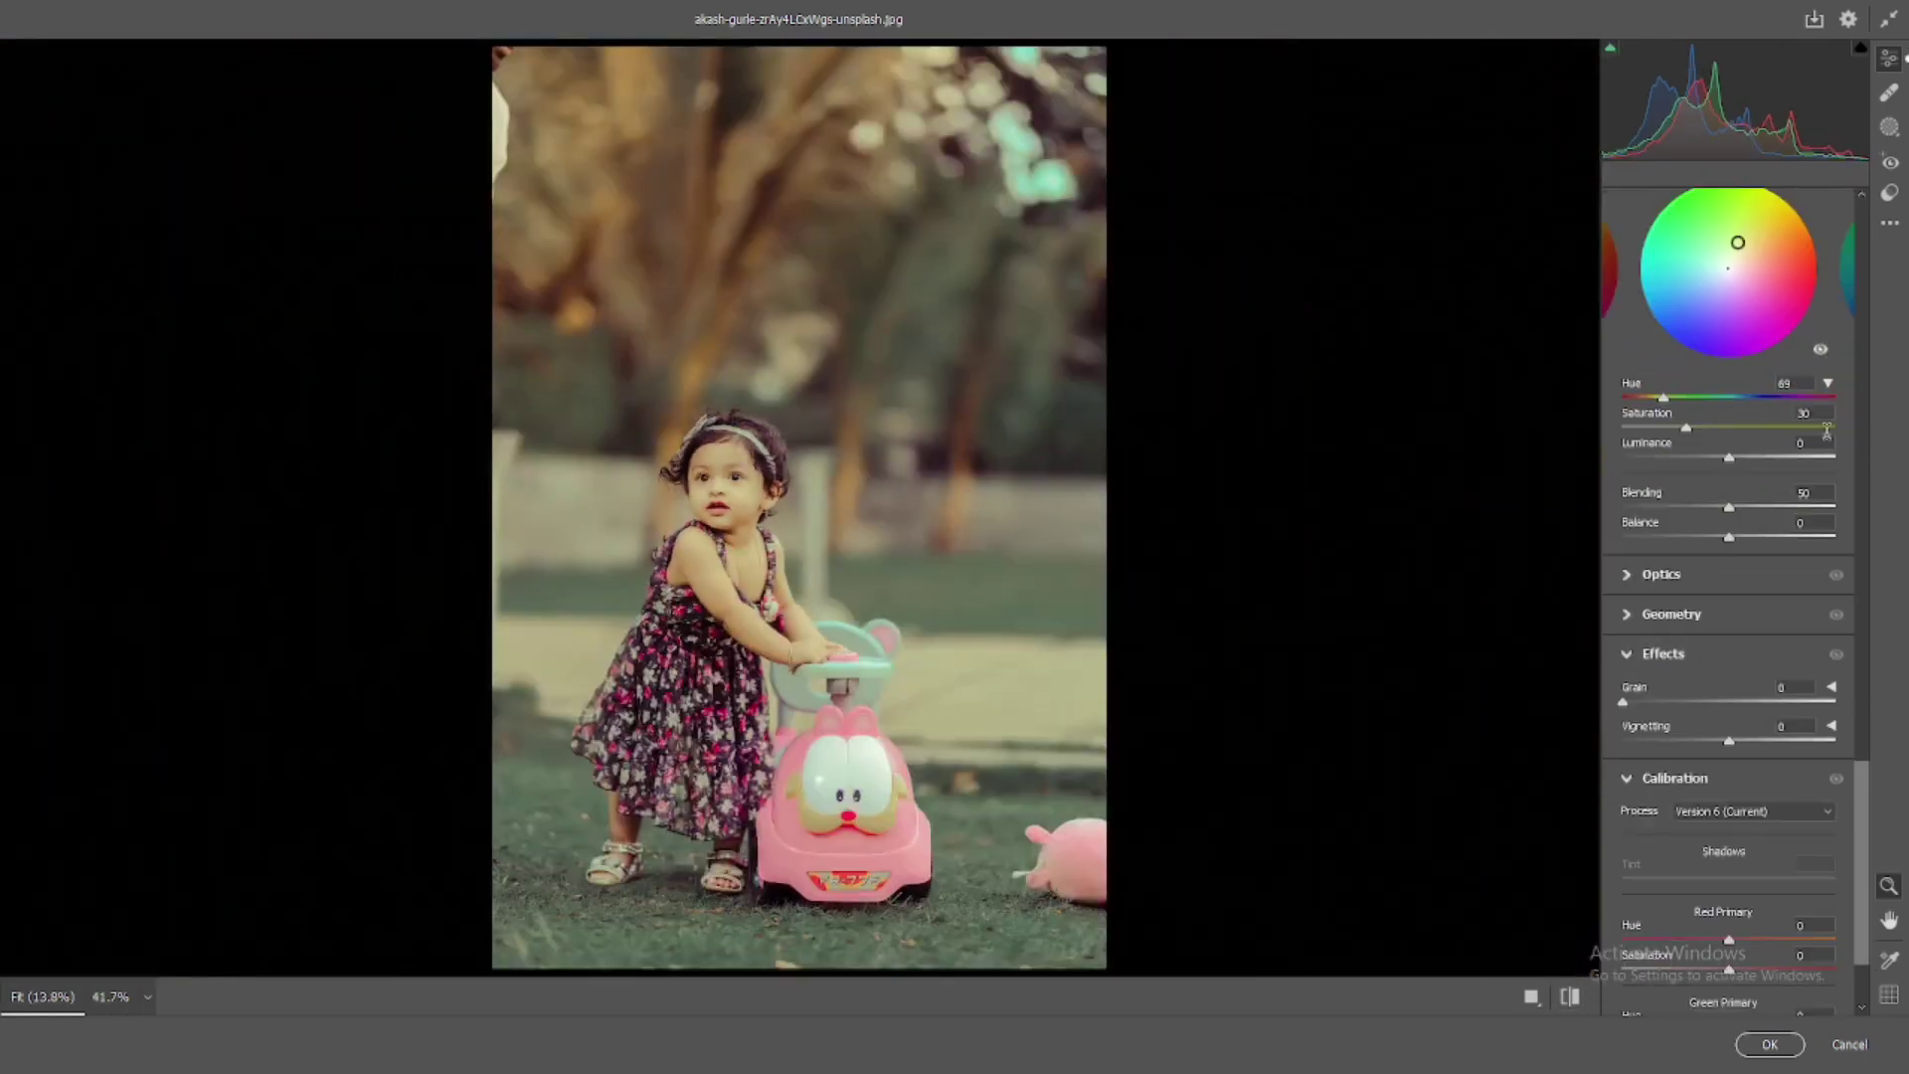
scroll(1787, 446, "down", 1)
scroll(1786, 447, "up", 3)
scroll(1786, 446, "up", 5)
scroll(1684, 374, "up", 3)
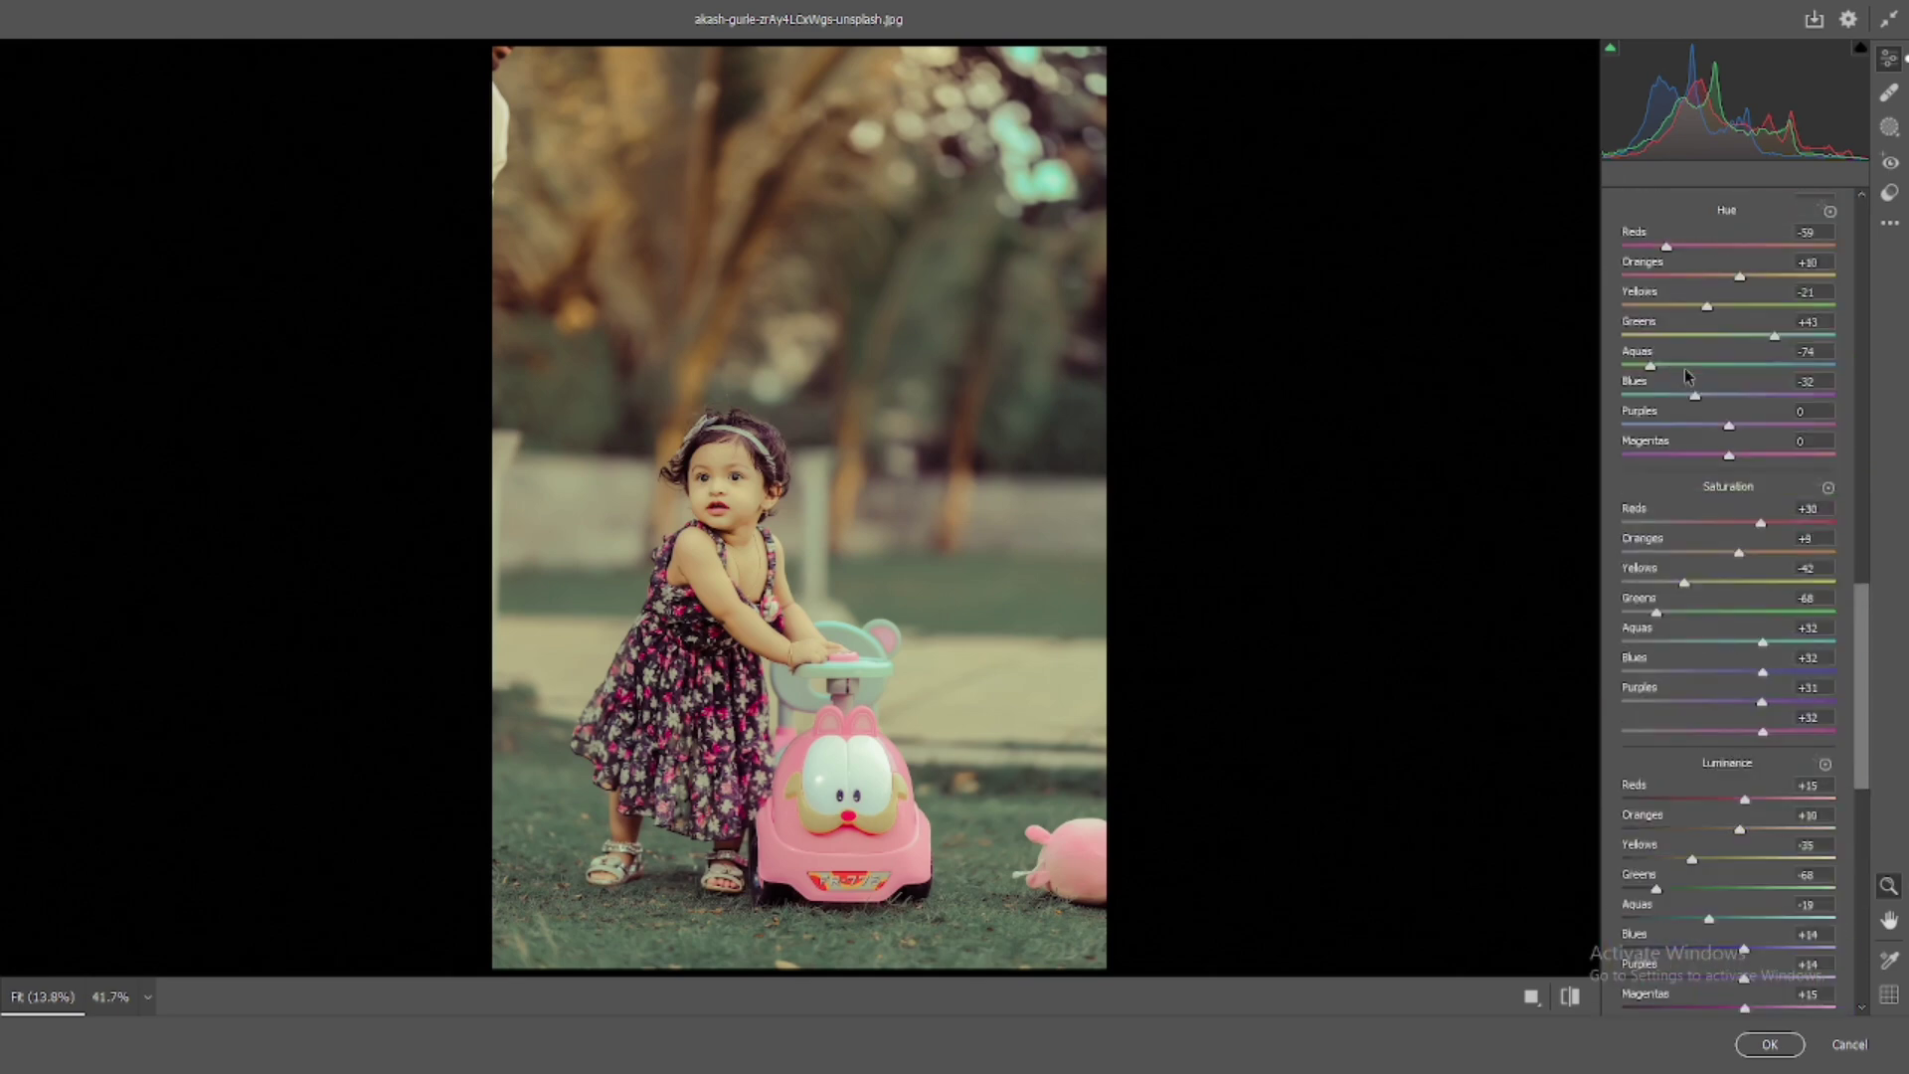
scroll(1684, 374, "up", 3)
scroll(1684, 374, "up", 3)
scroll(1680, 393, "up", 3)
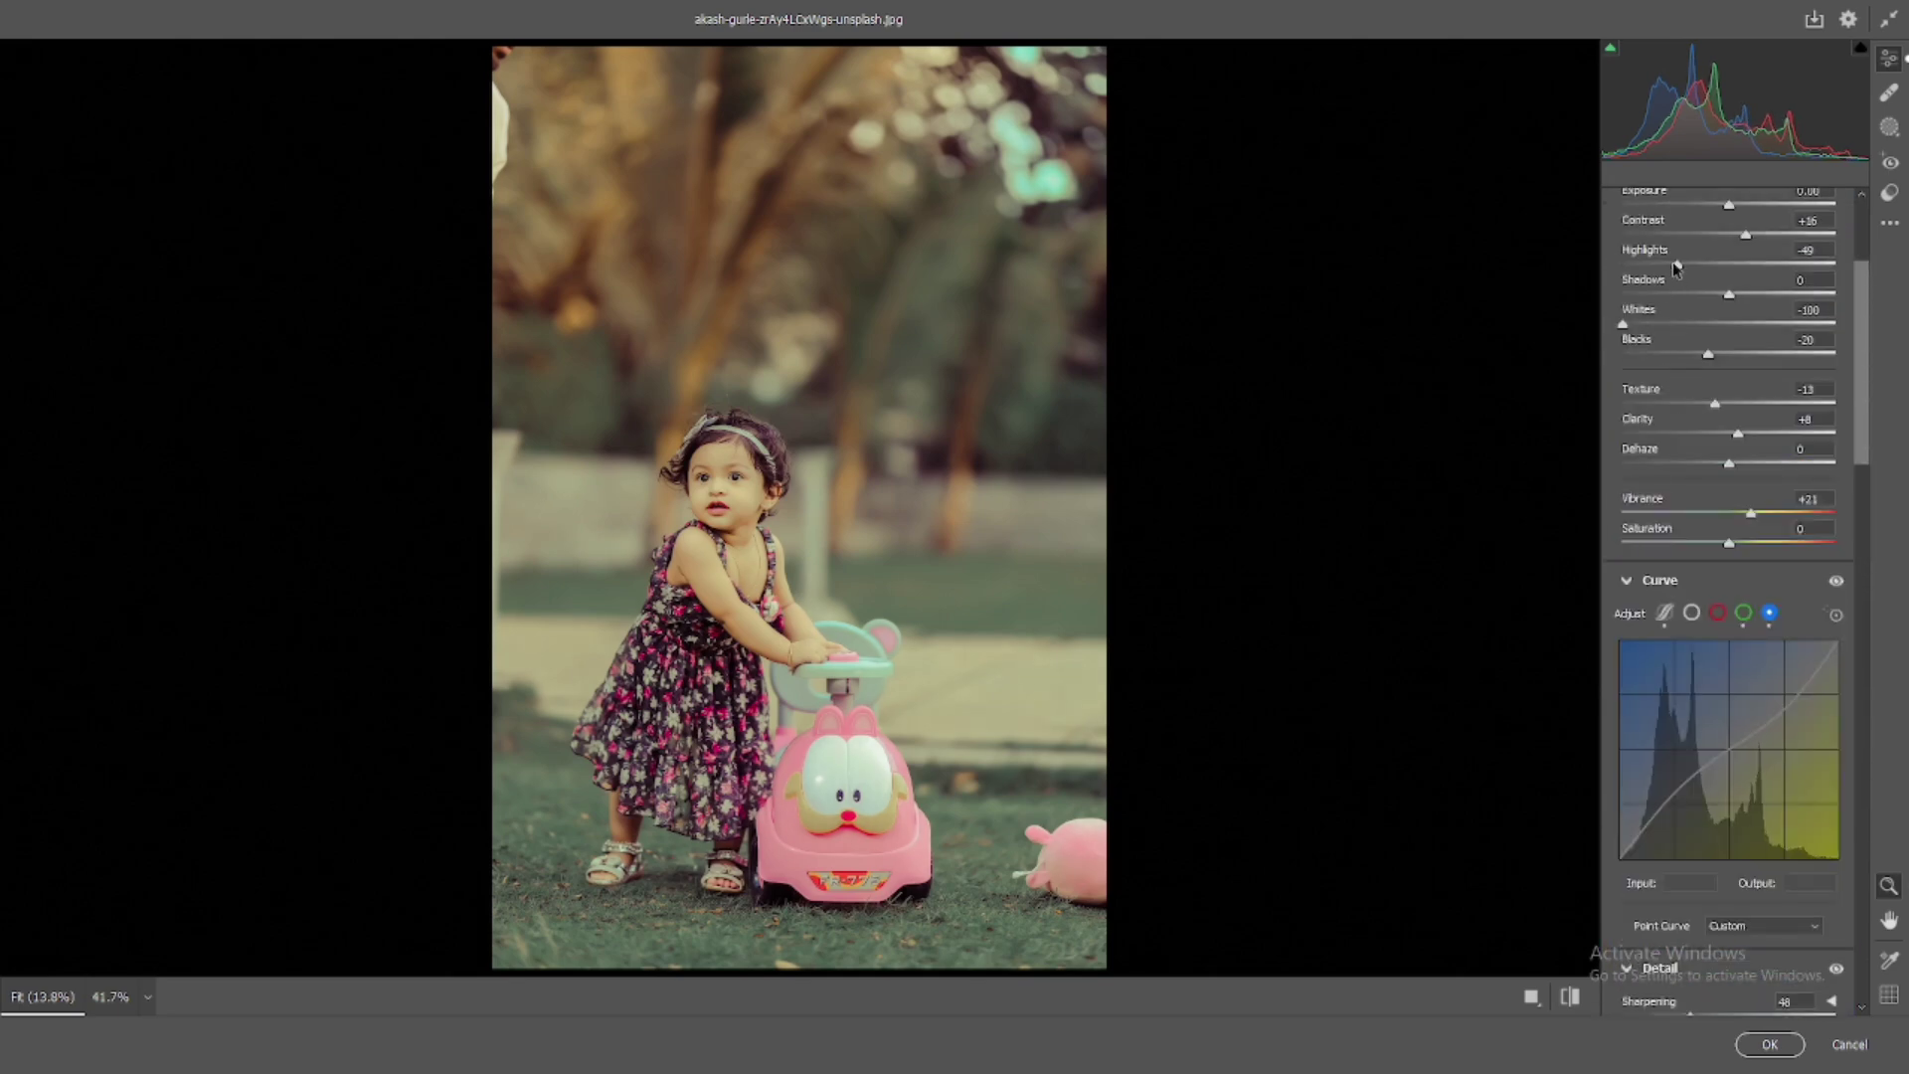
left_click_drag(1677, 265, 1659, 265)
Step: Darken Color Mixer luminance: Greens to -62 and Yellows to -54
scroll(1690, 348, "down", 5)
scroll(1710, 398, "down", 5)
scroll(1723, 417, "down", 5)
scroll(1722, 417, "down", 1)
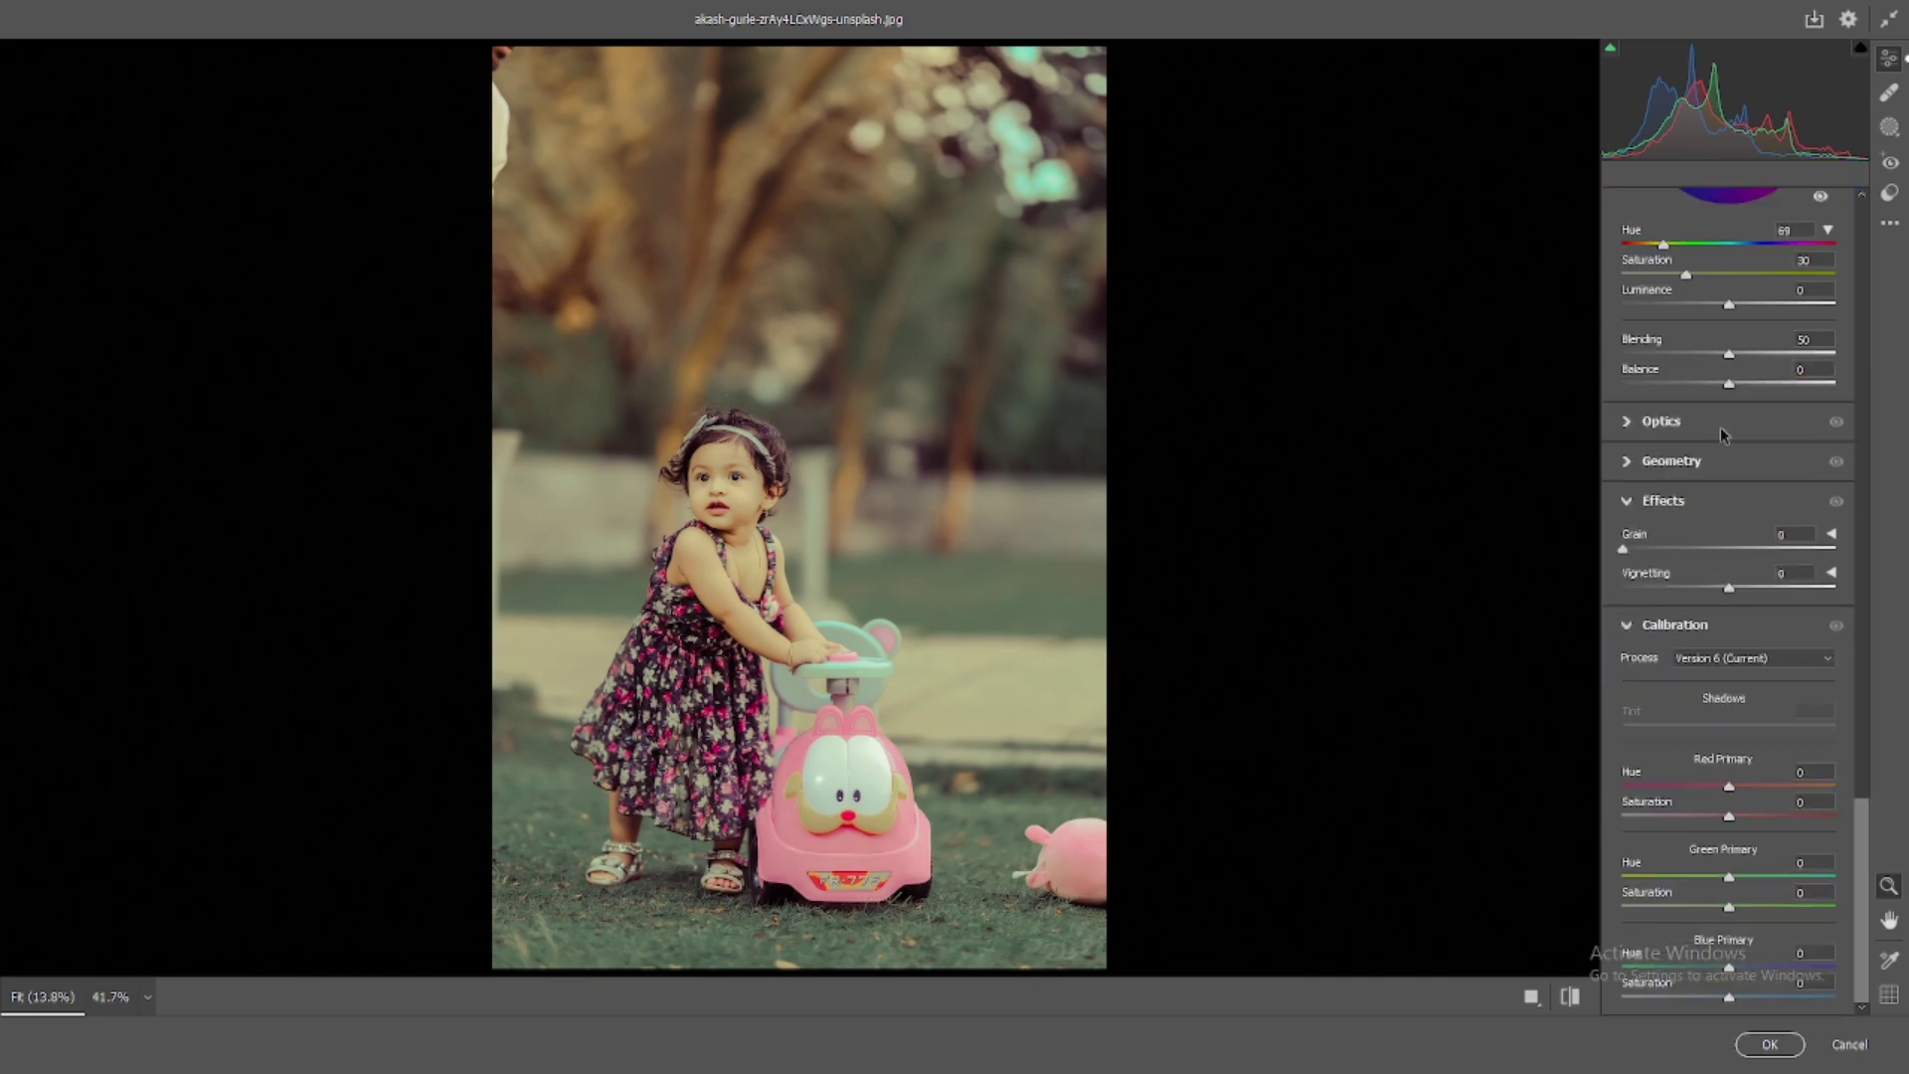
scroll(1749, 616, "up", 5)
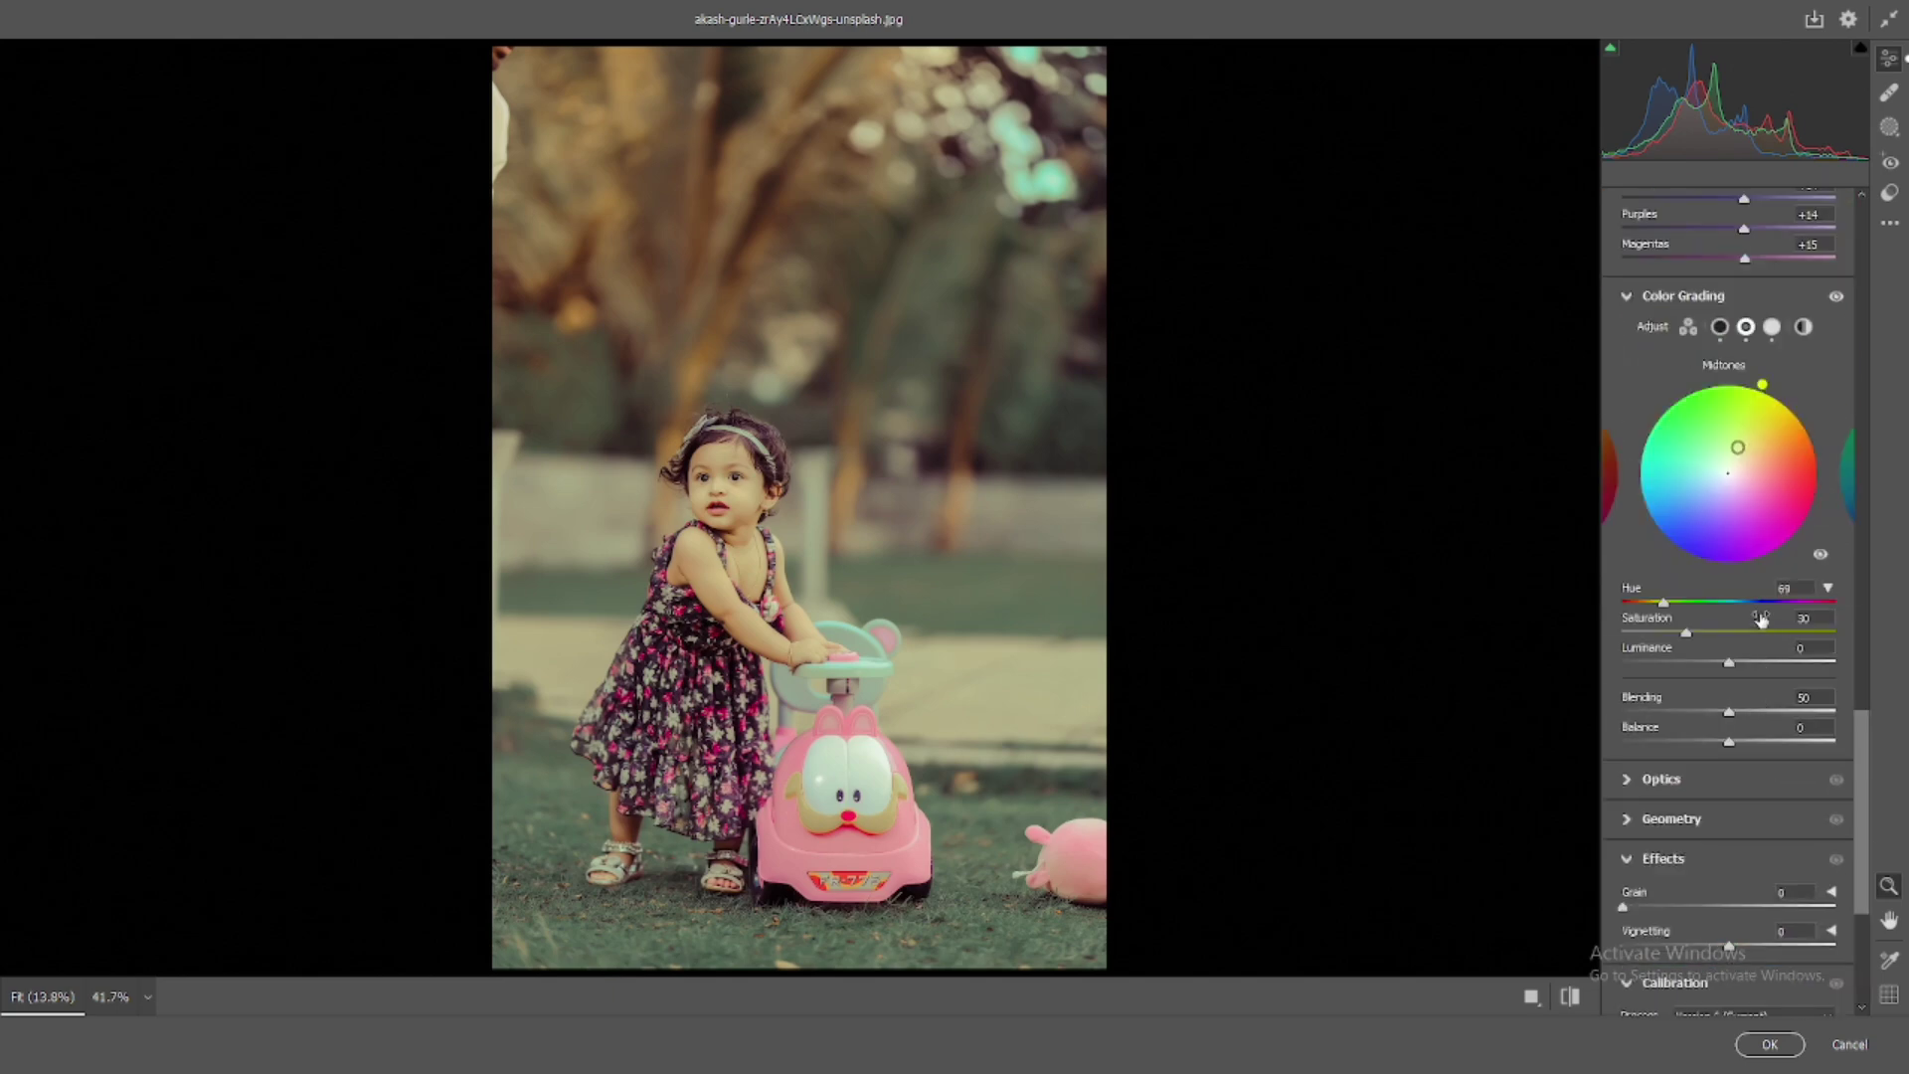
scroll(1734, 497, "up", 4)
scroll(1737, 481, "up", 3)
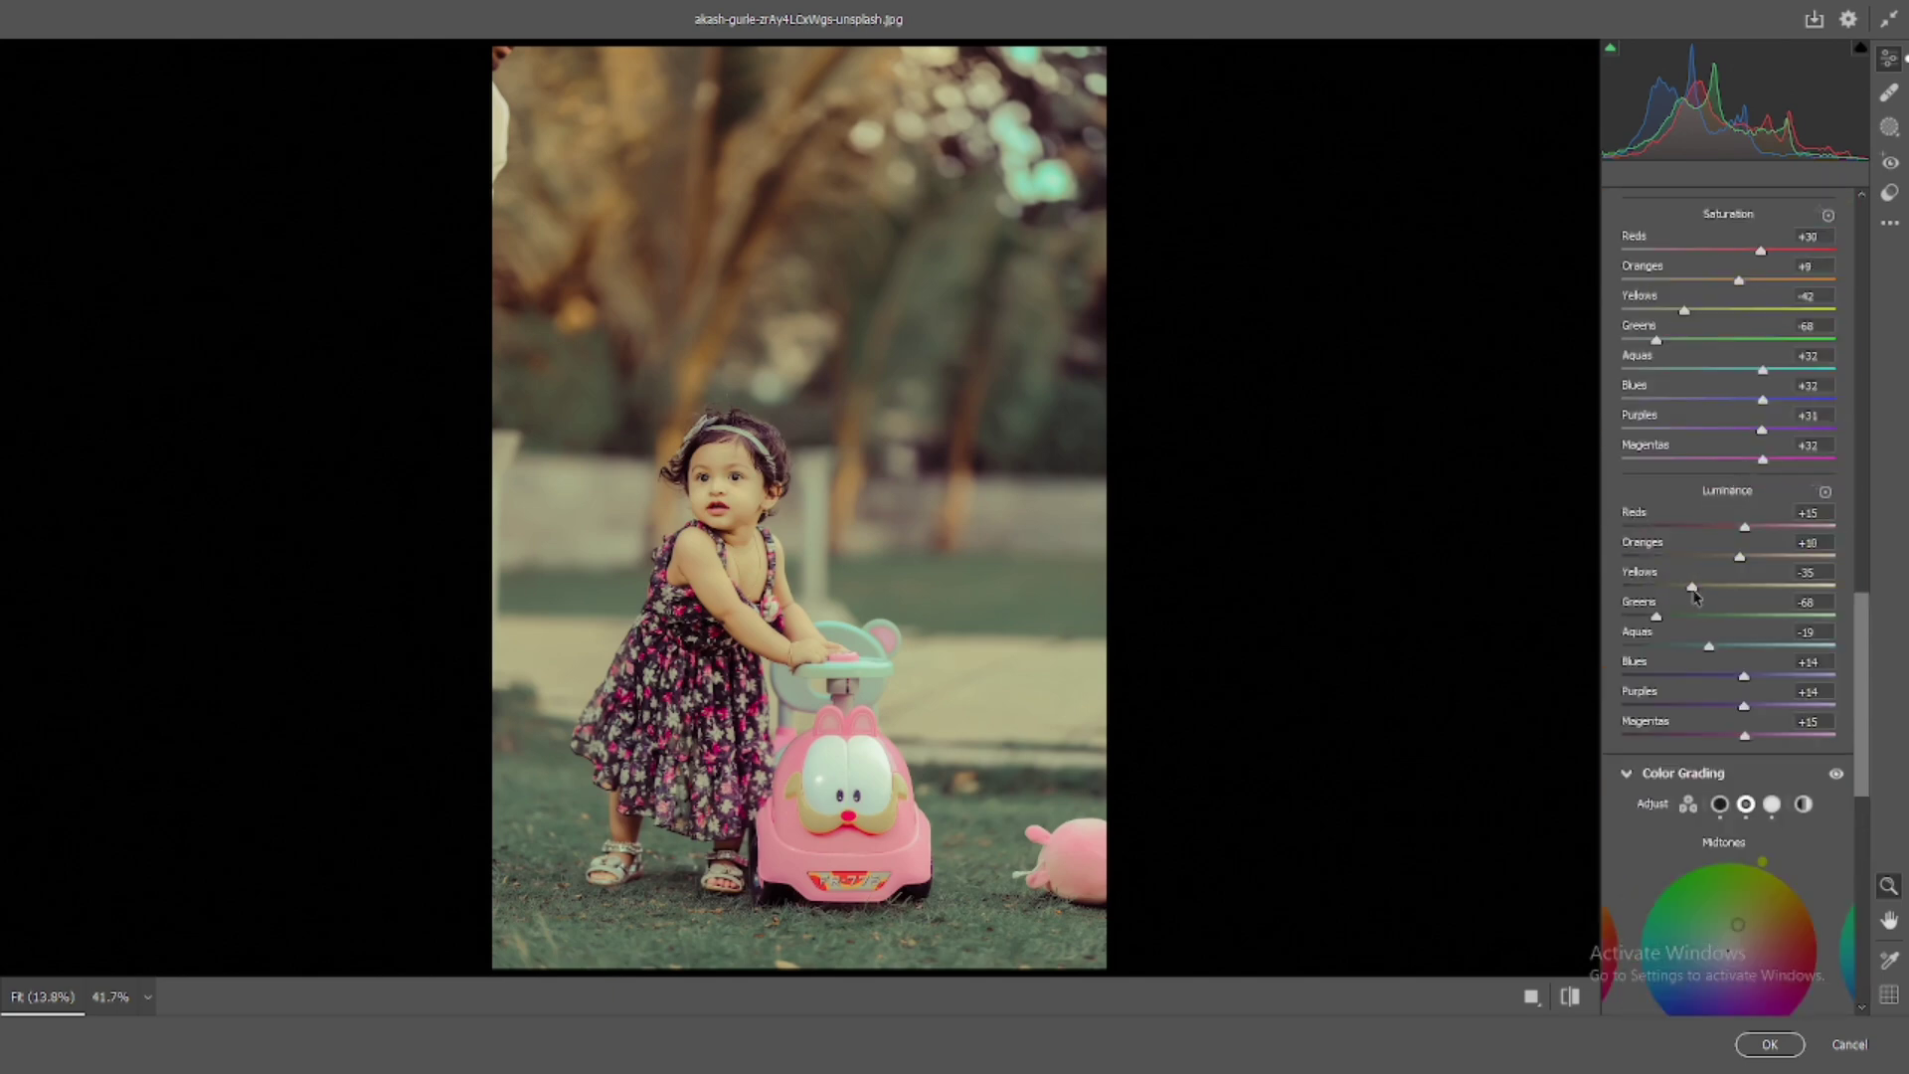
left_click_drag(1655, 616, 1647, 616)
left_click_drag(1690, 588, 1666, 618)
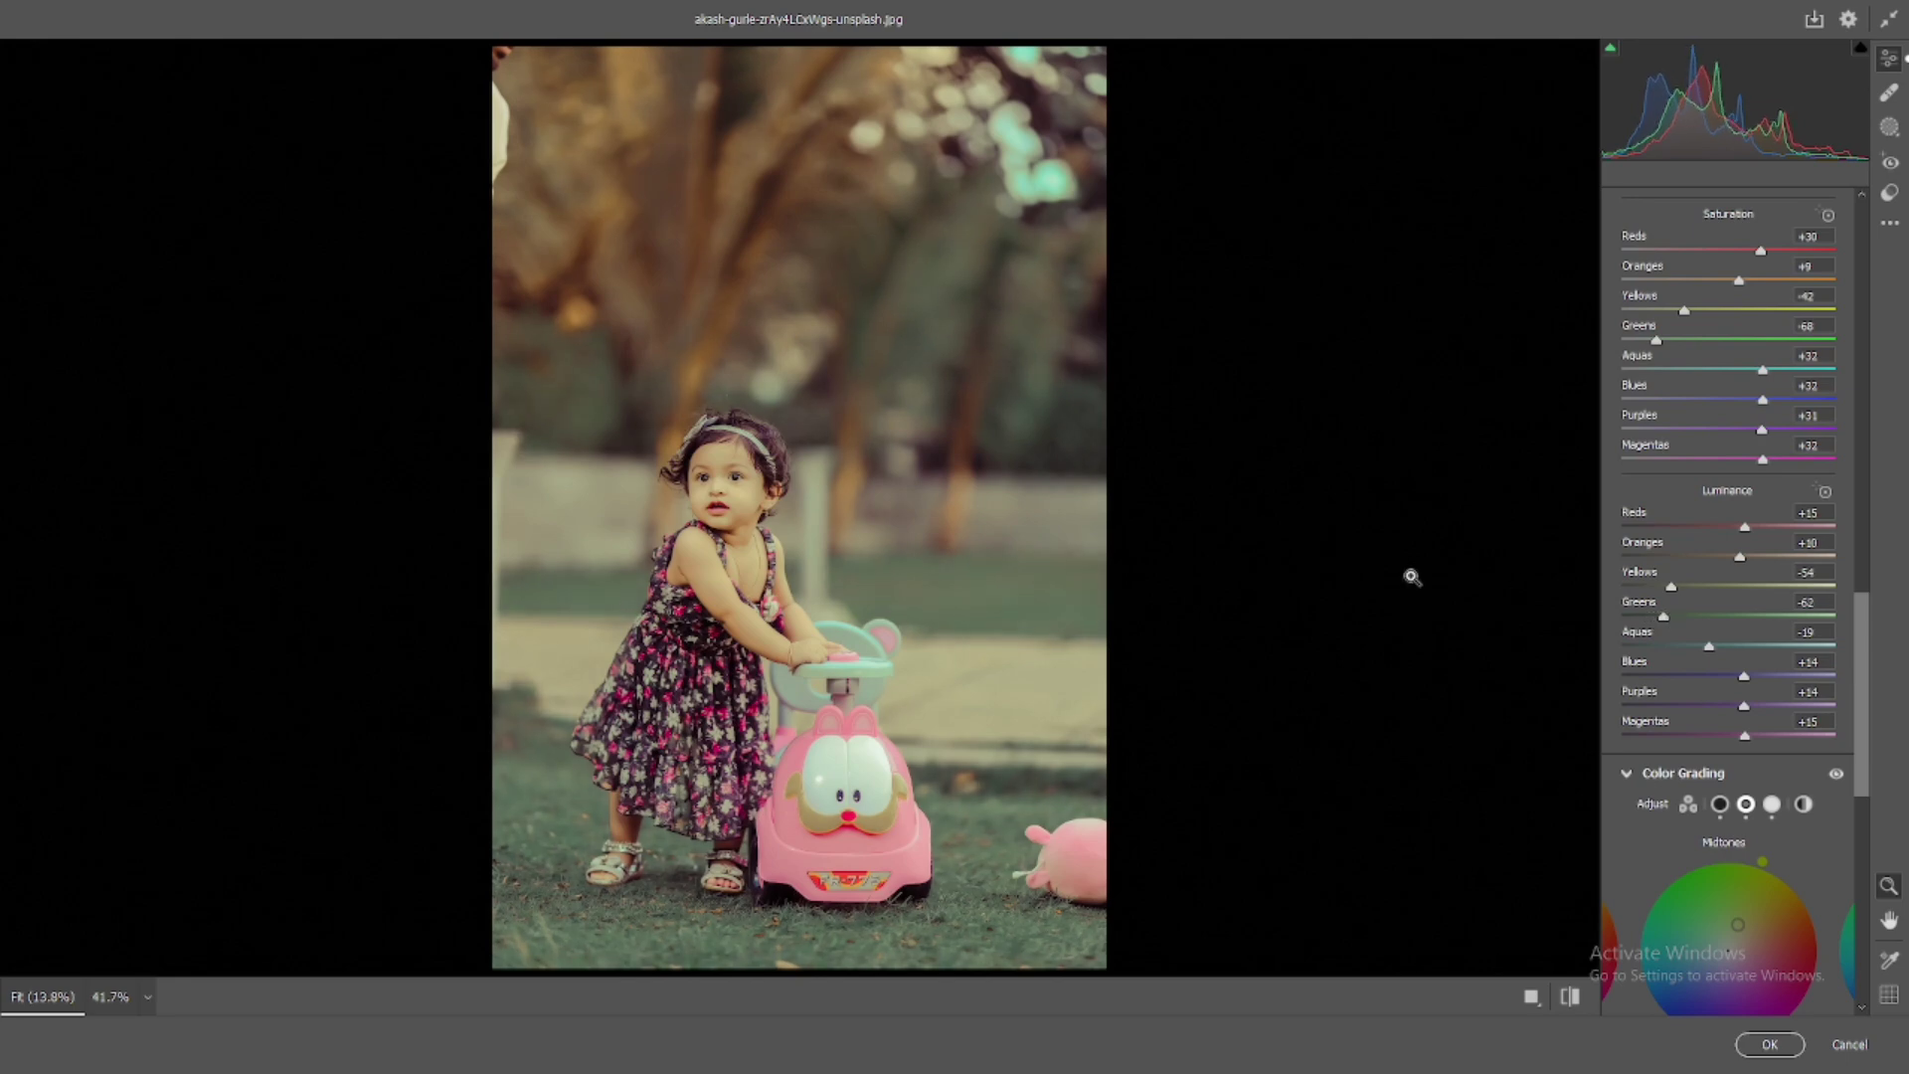
left_click(1382, 384)
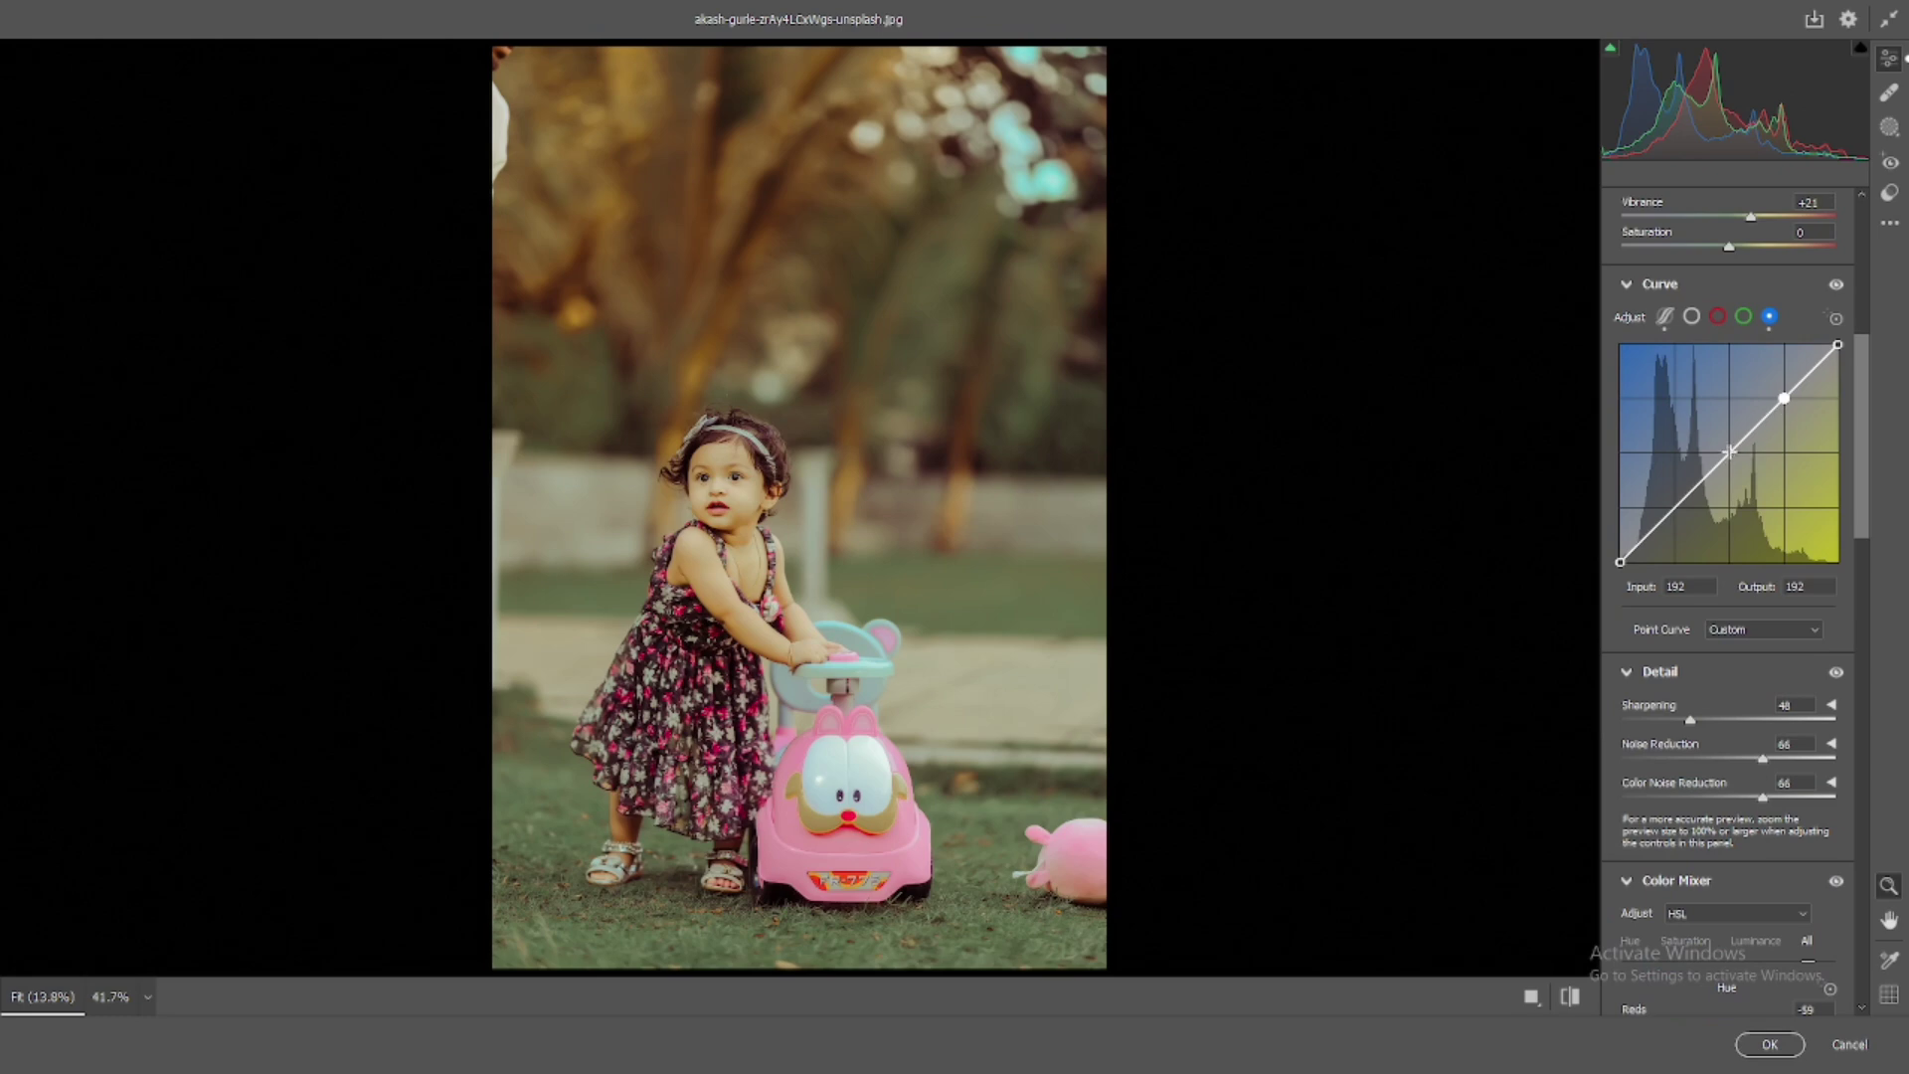
Step: Add blue-curve points lifting shadows to 52/66 and lowering highlights to 207/186
left_click(1730, 451)
left_click(1674, 508)
left_click_drag(1674, 508, 1664, 505)
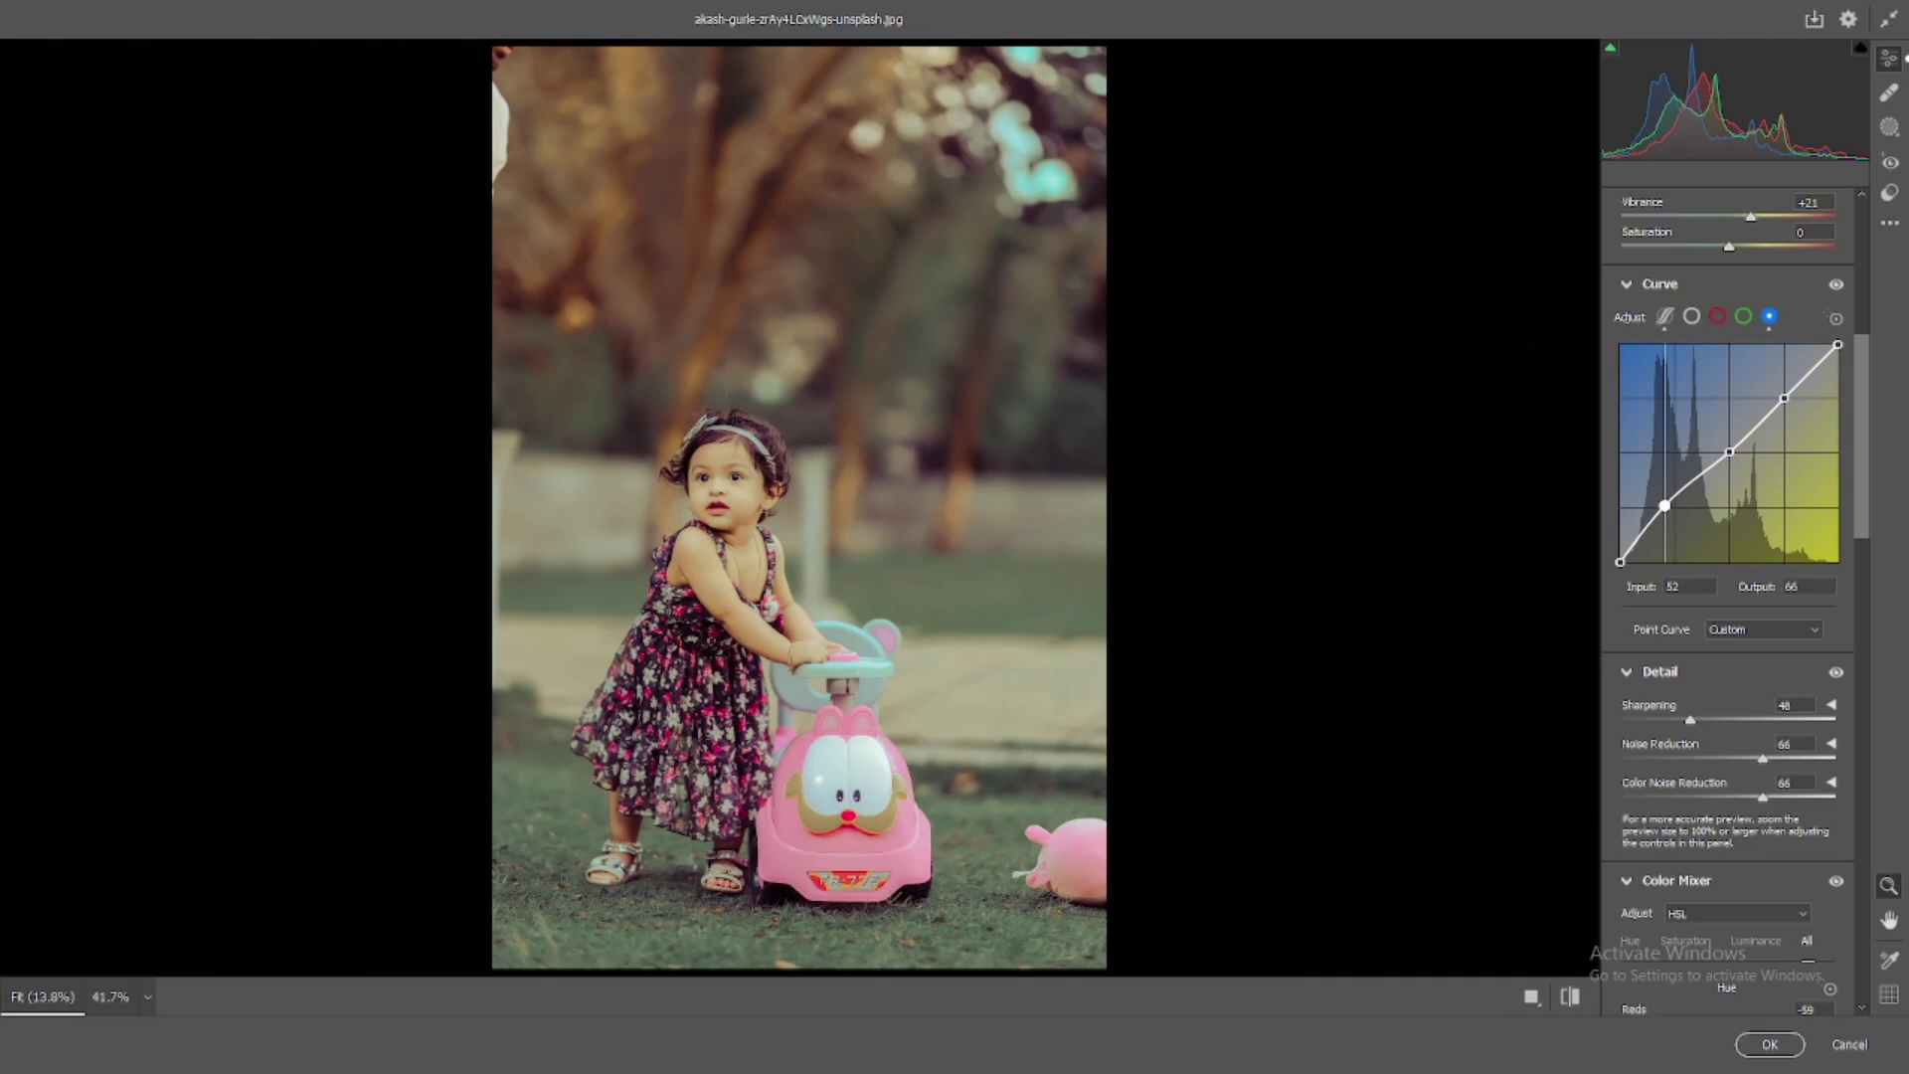
left_click_drag(1665, 505, 1658, 507)
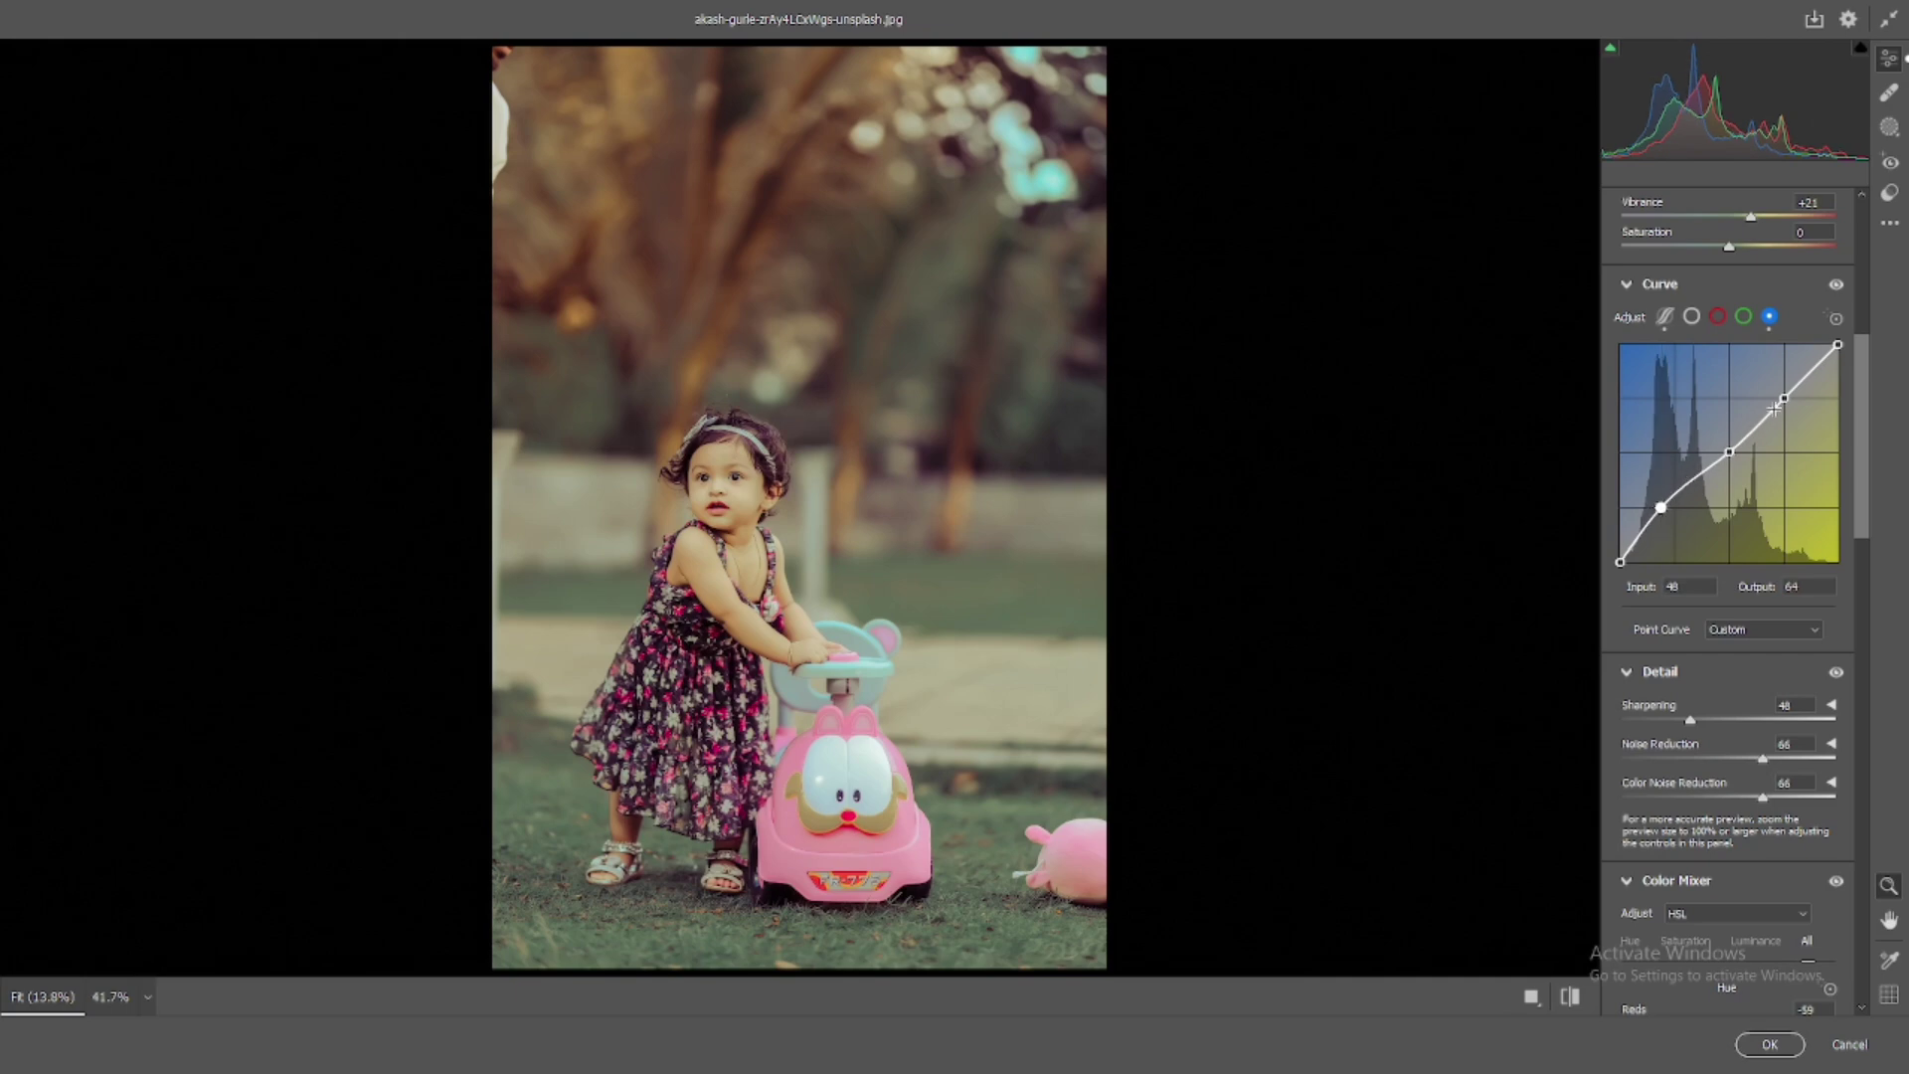
left_click_drag(1784, 397, 1796, 403)
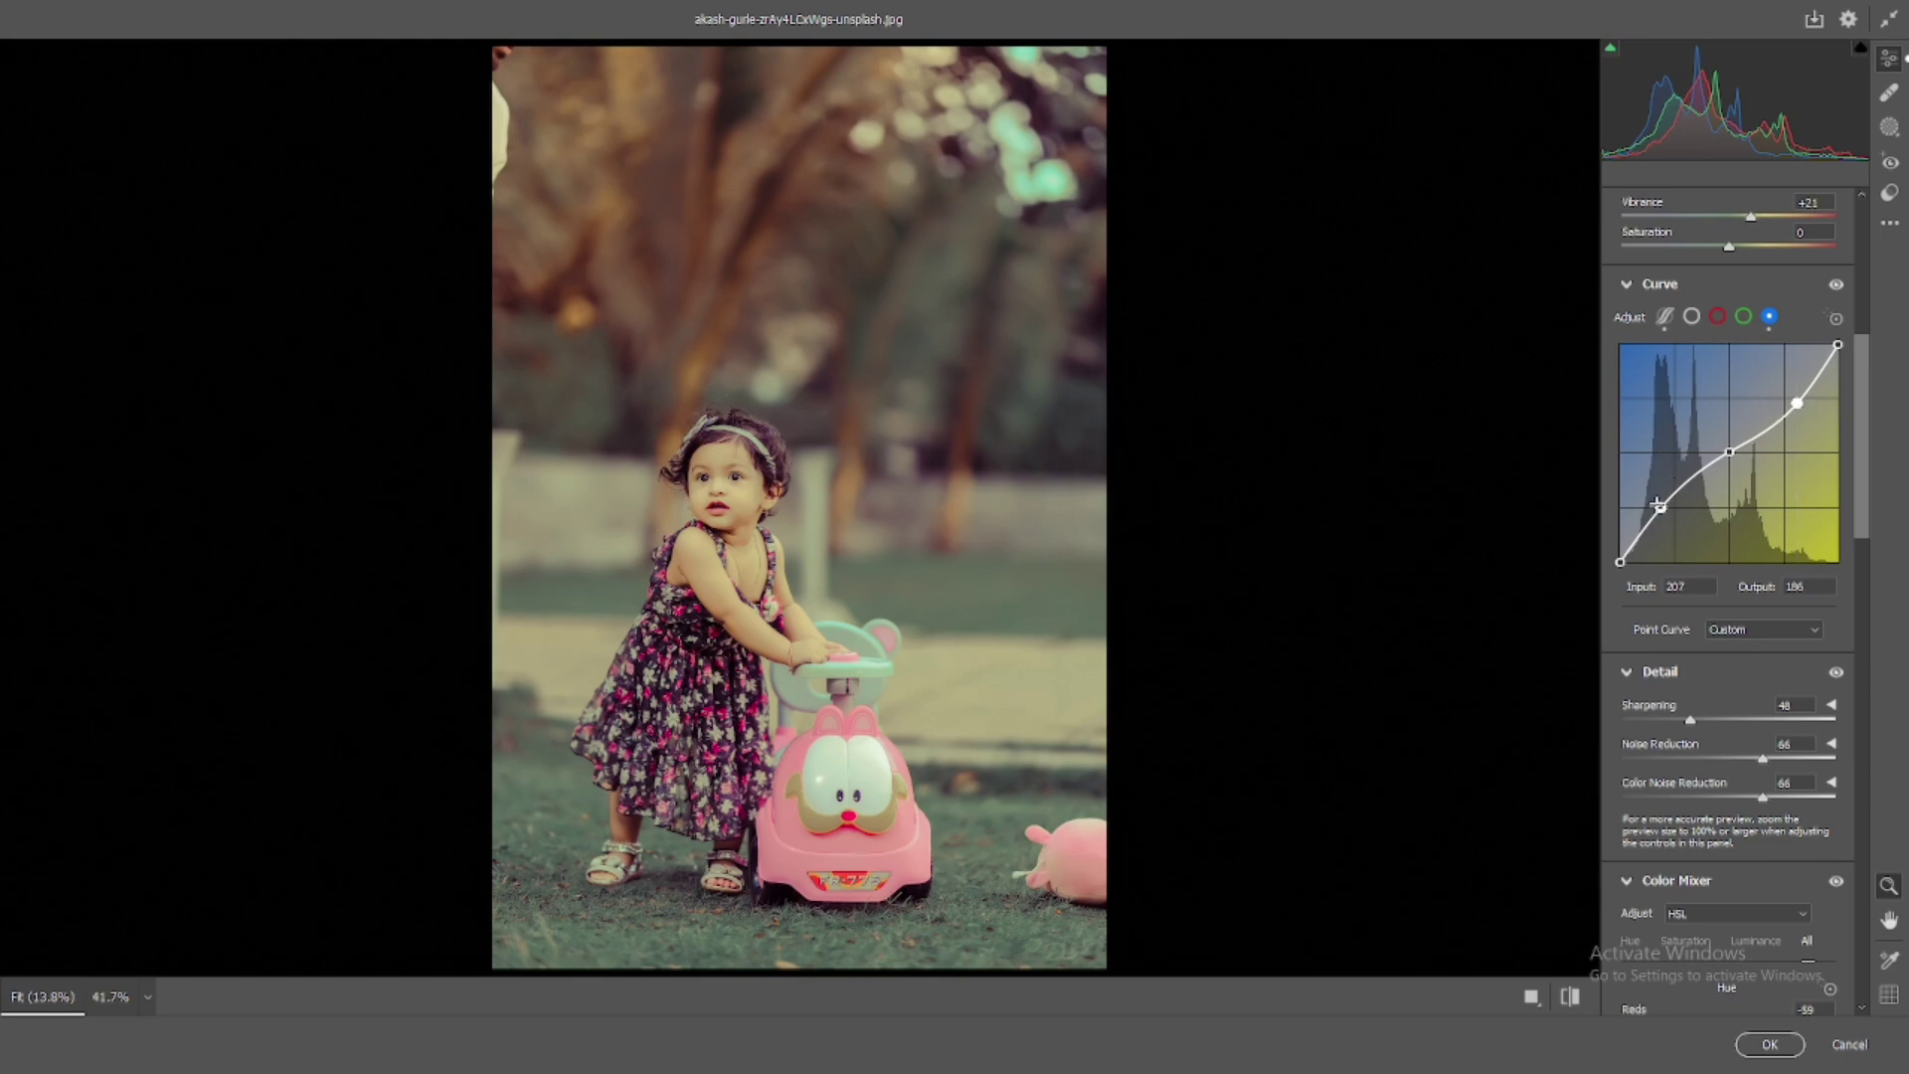
left_click_drag(1658, 505, 1664, 505)
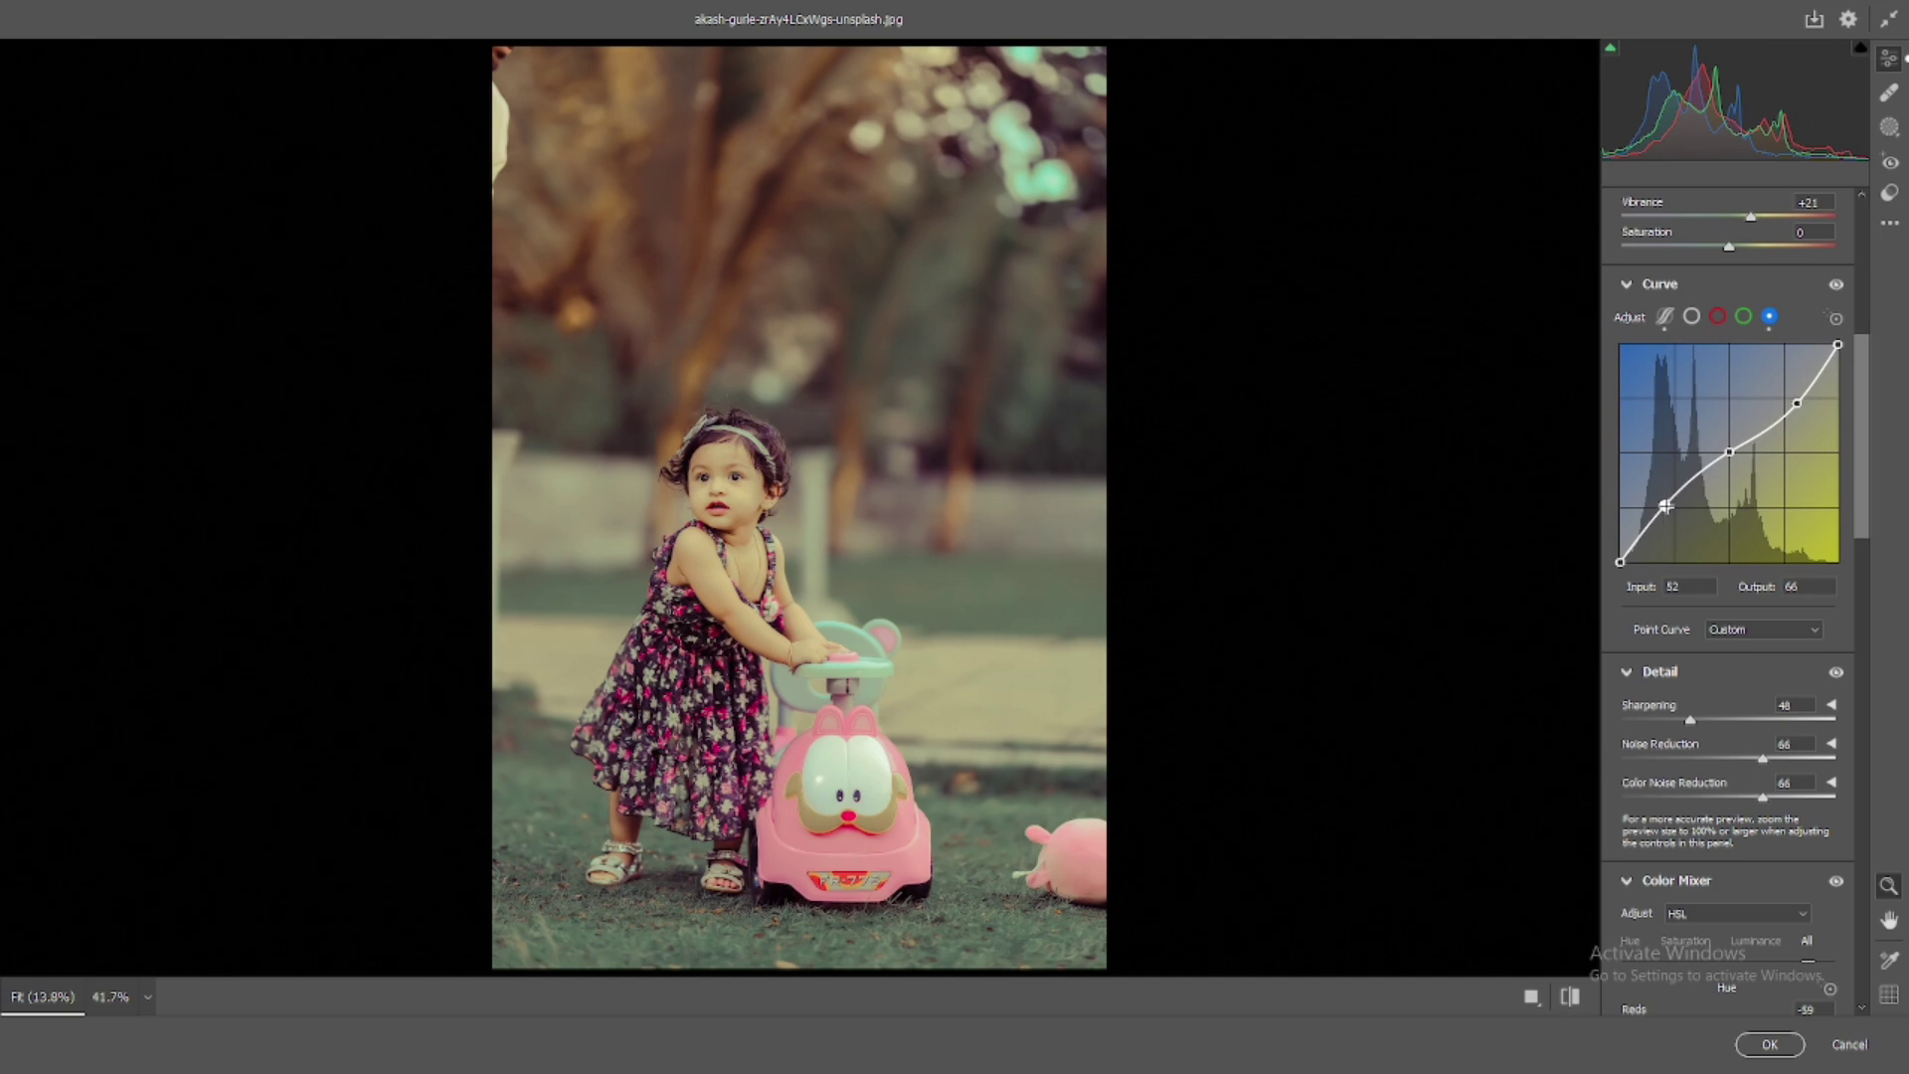
Step: Shift the Color Mixer Yellows hue to +6, checking against the original
left_click(1577, 997)
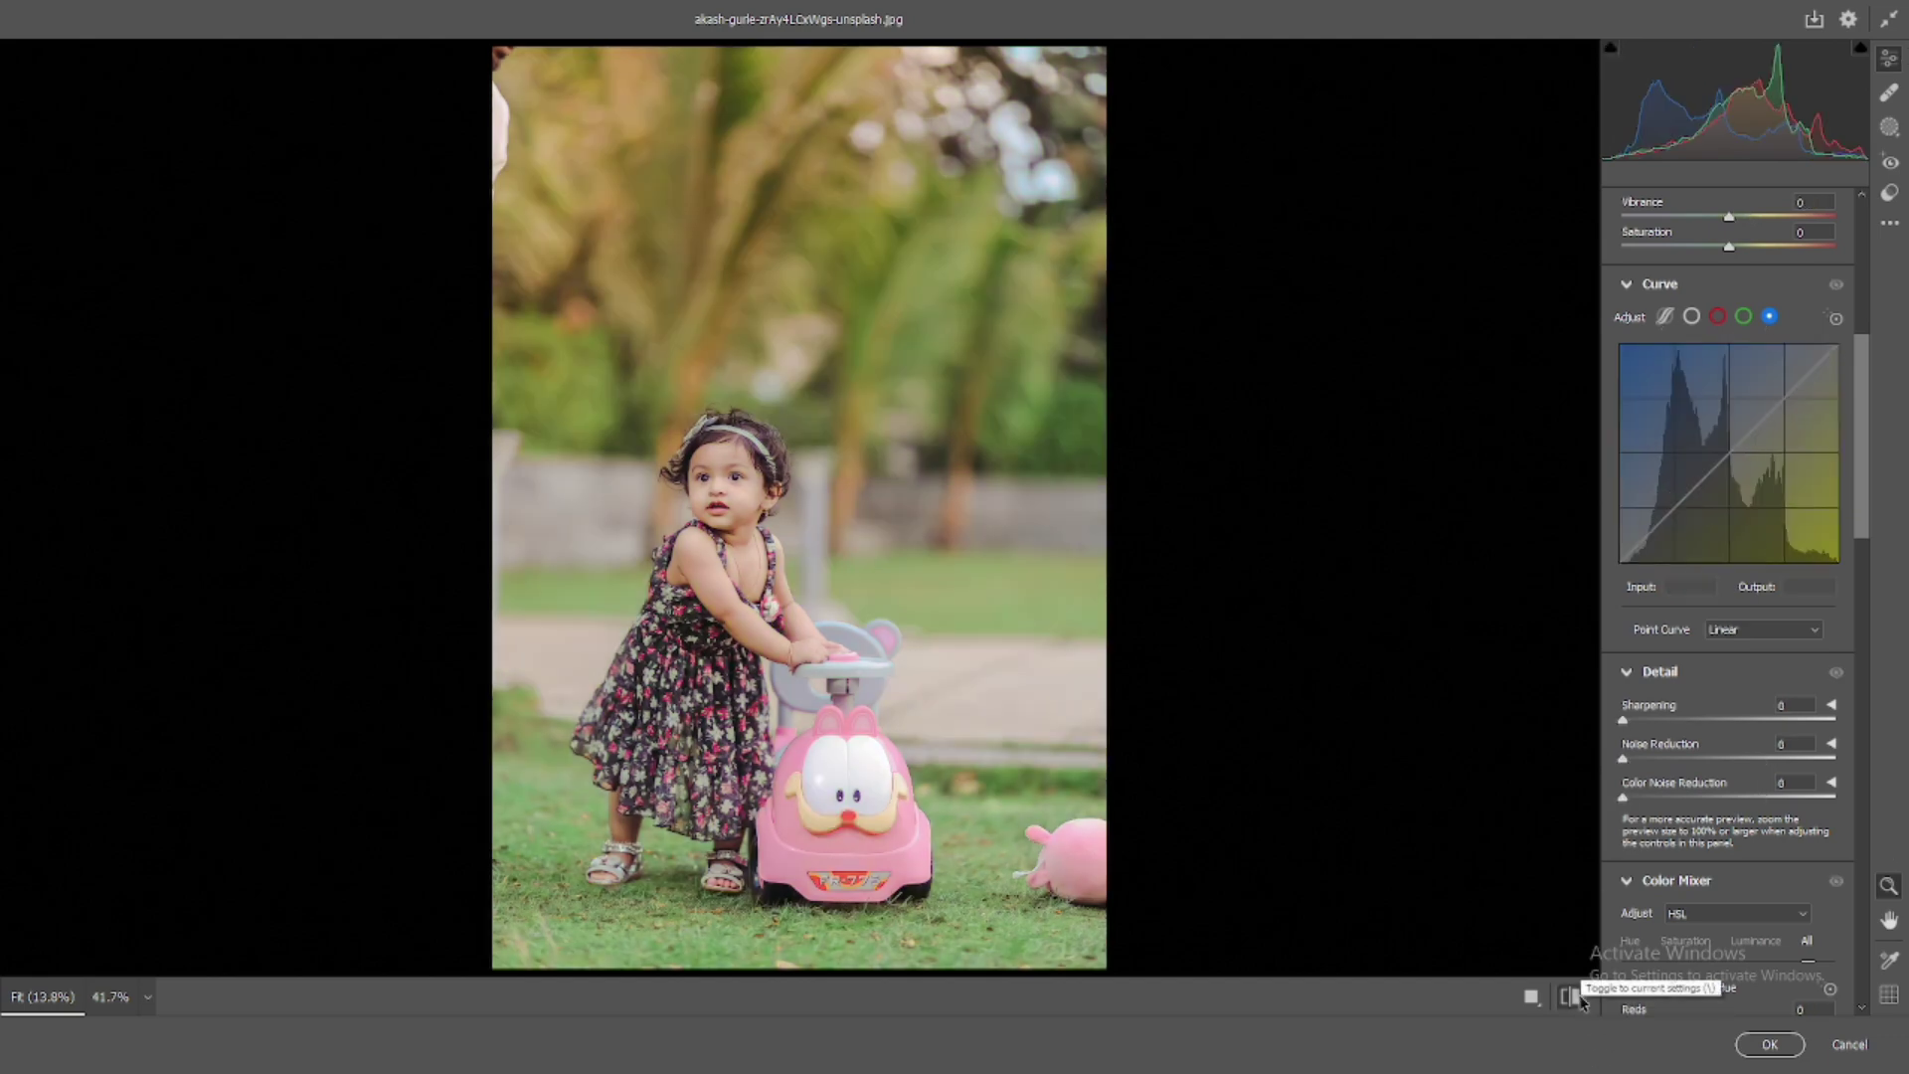
left_click(1577, 997)
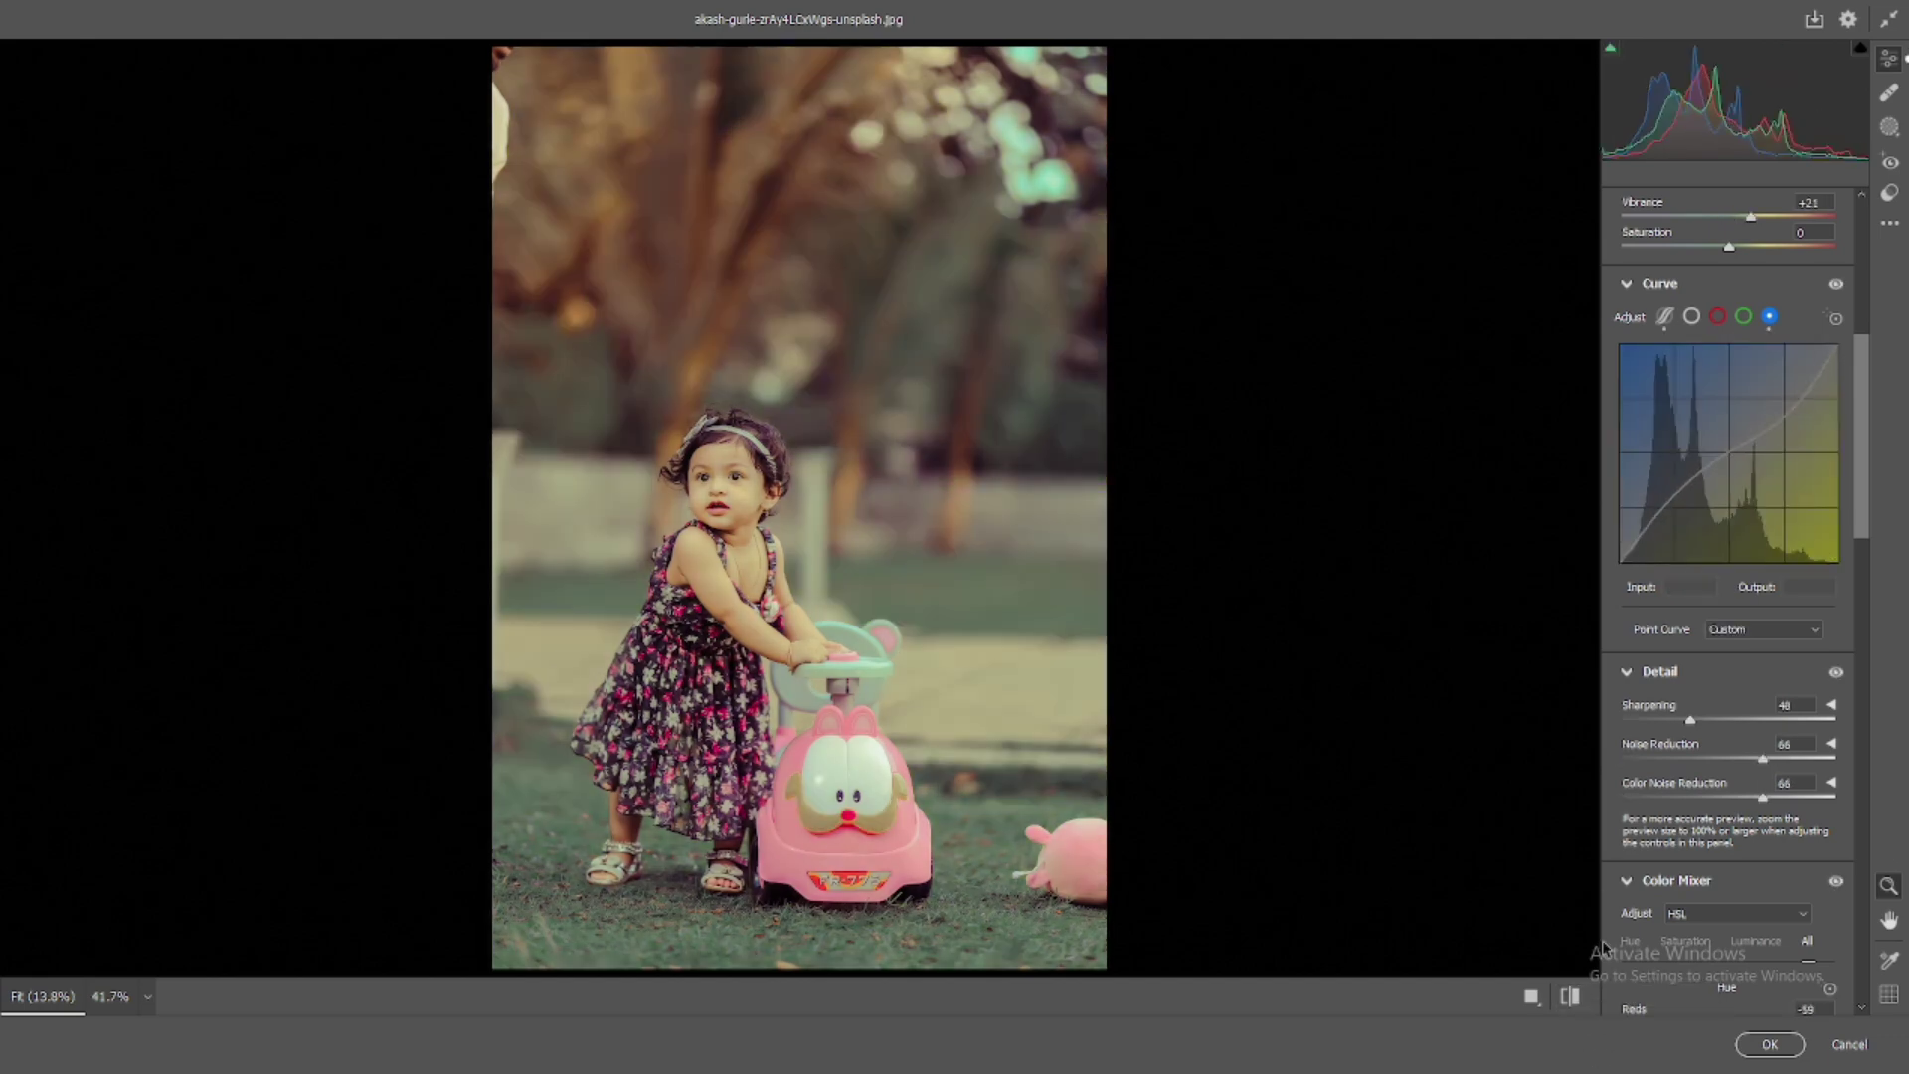
scroll(1730, 597, "down", 4)
scroll(1735, 577, "down", 5)
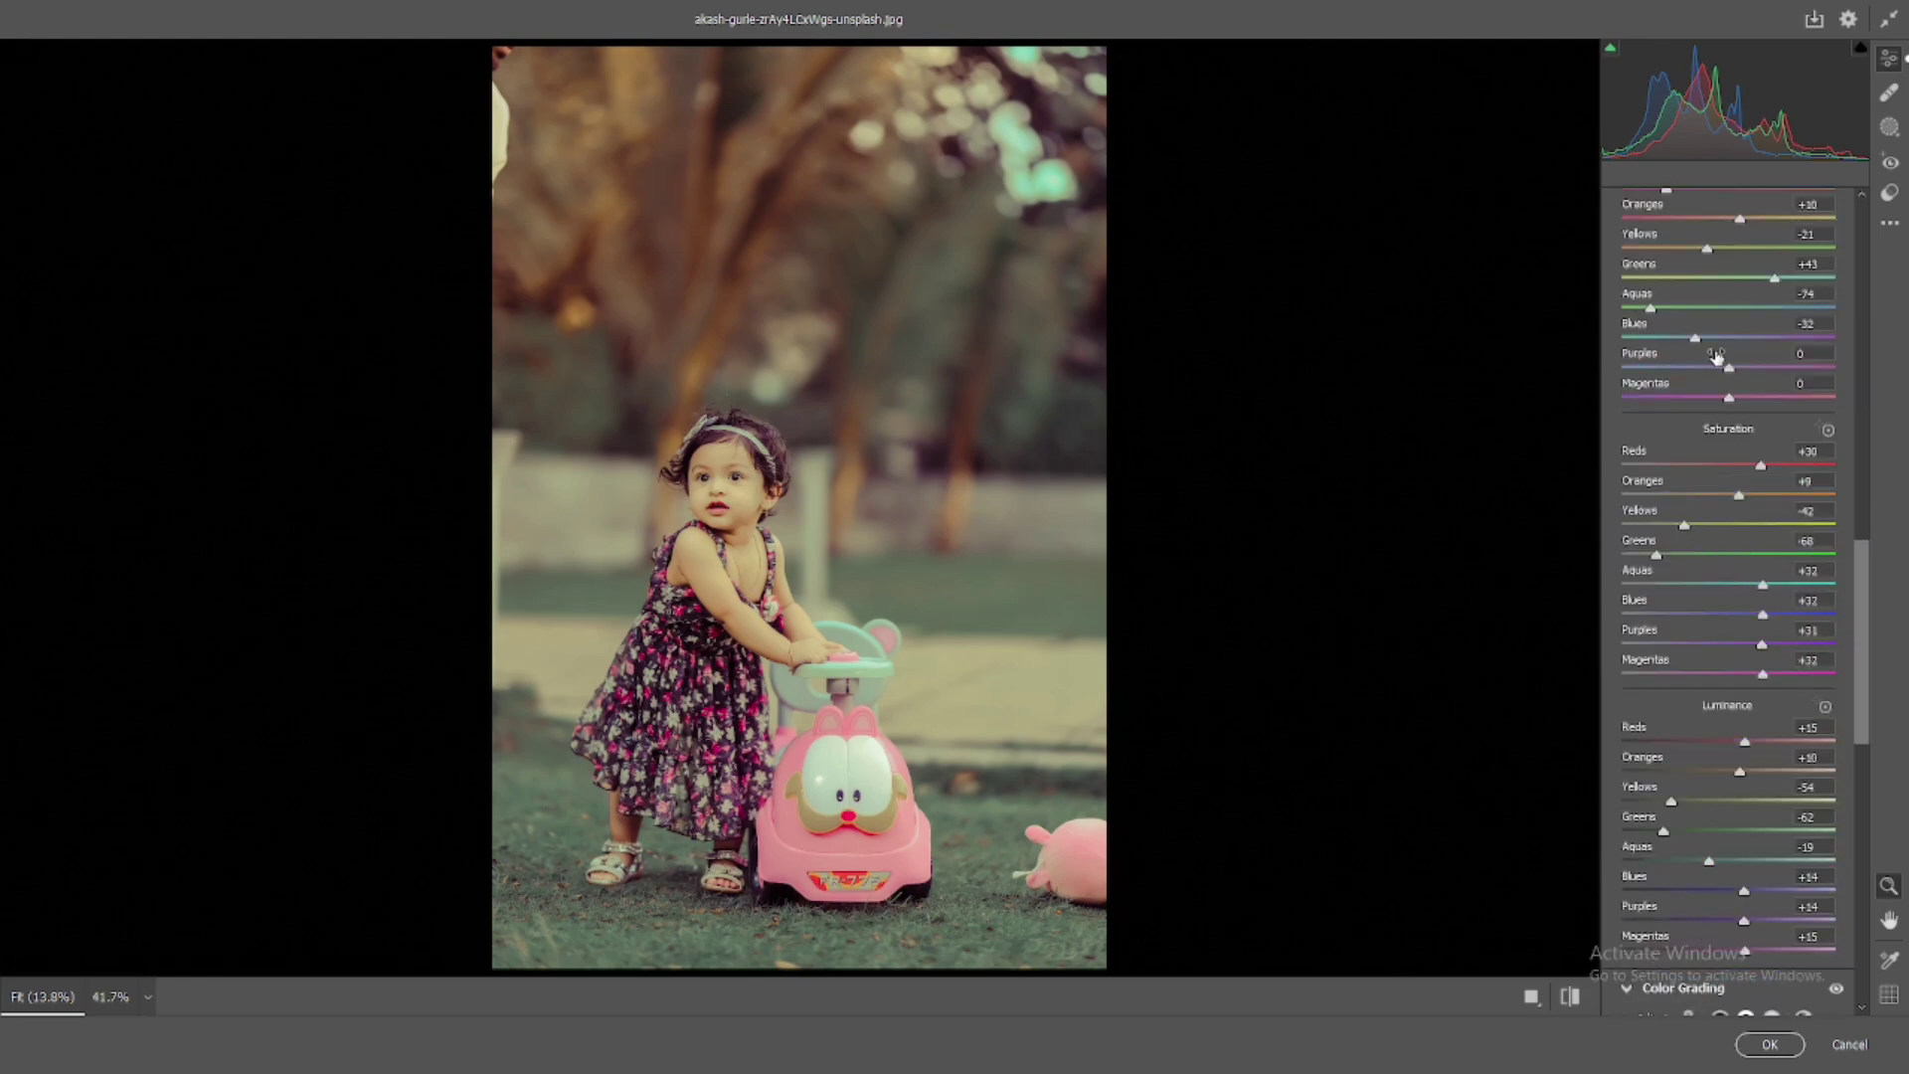
left_click_drag(1707, 247, 1747, 247)
left_click(1568, 998)
left_click(1568, 997)
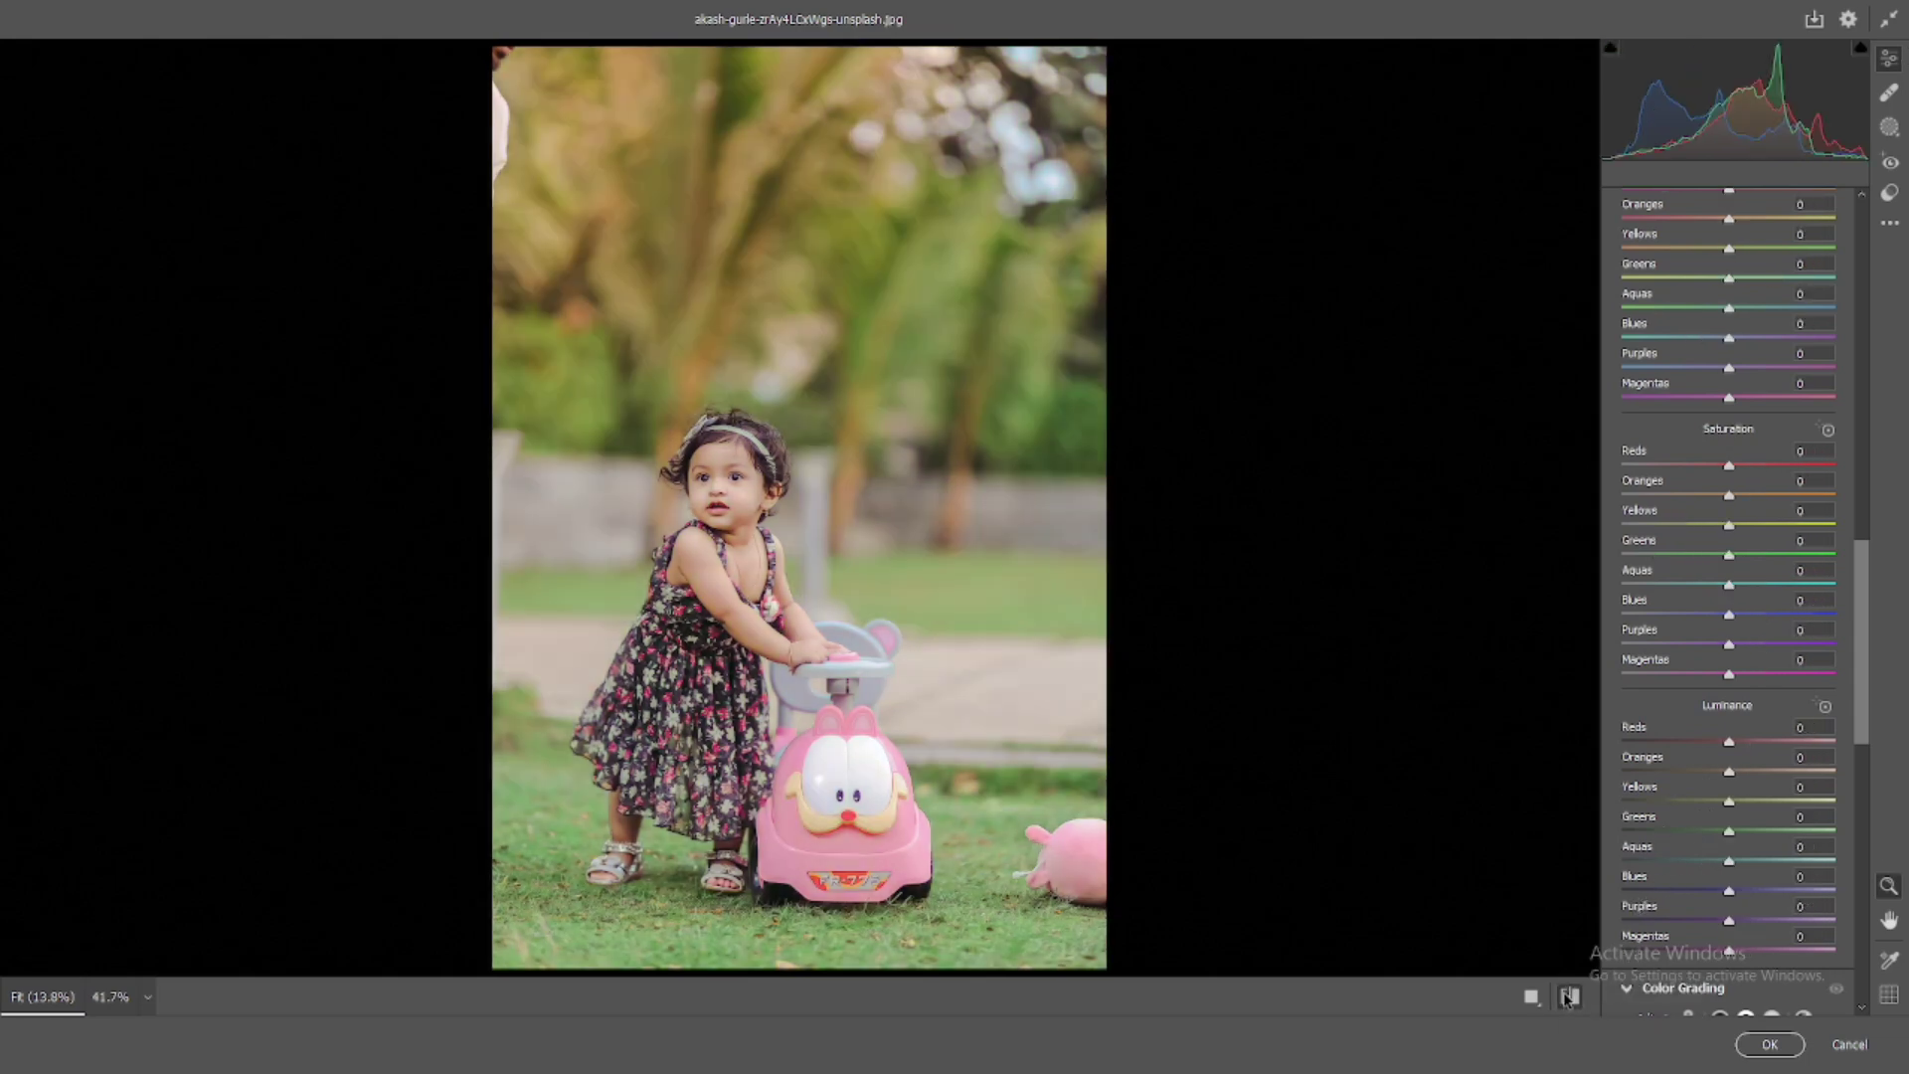
Step: Set Basic tones to Highlights -57, Whites -76 and Blacks -9
scroll(1727, 397, "up", 5)
scroll(1727, 377, "up", 5)
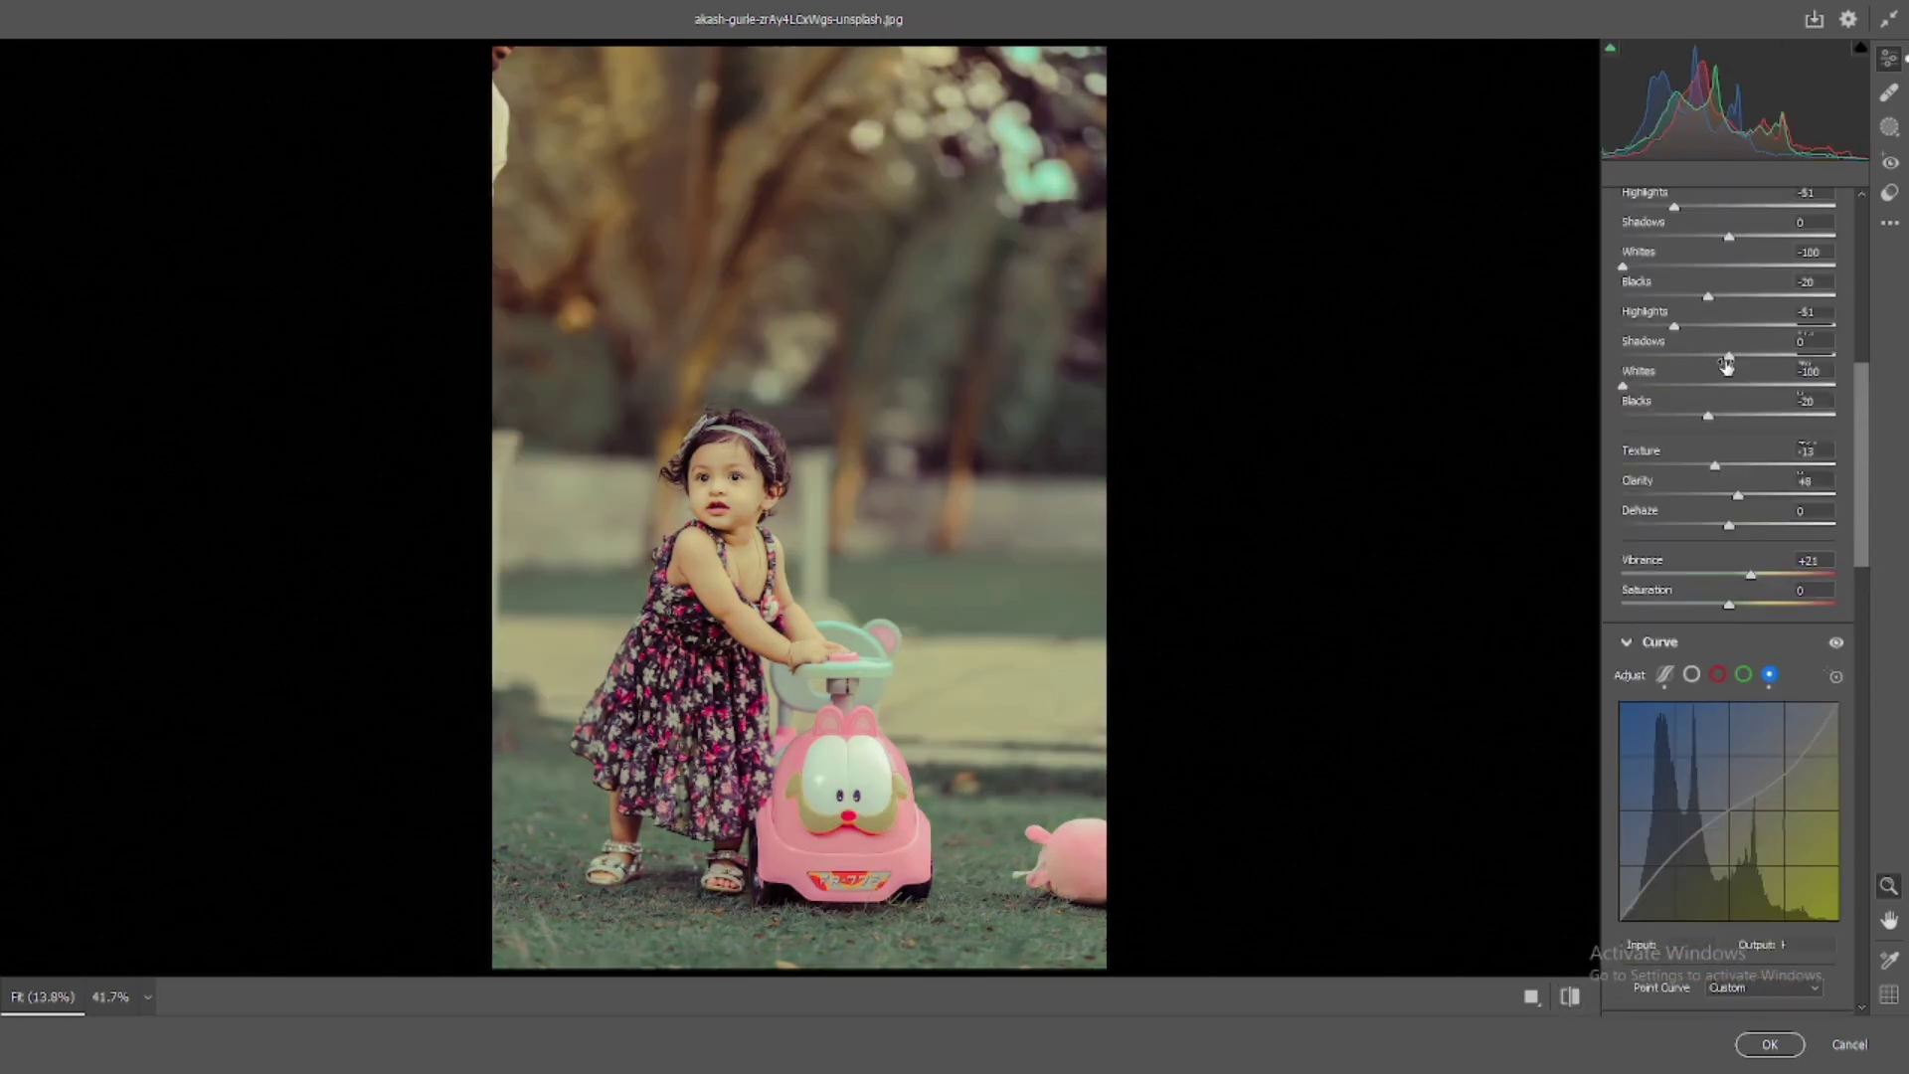
scroll(1727, 364, "up", 1)
scroll(1728, 387, "down", 2)
scroll(1732, 417, "down", 3)
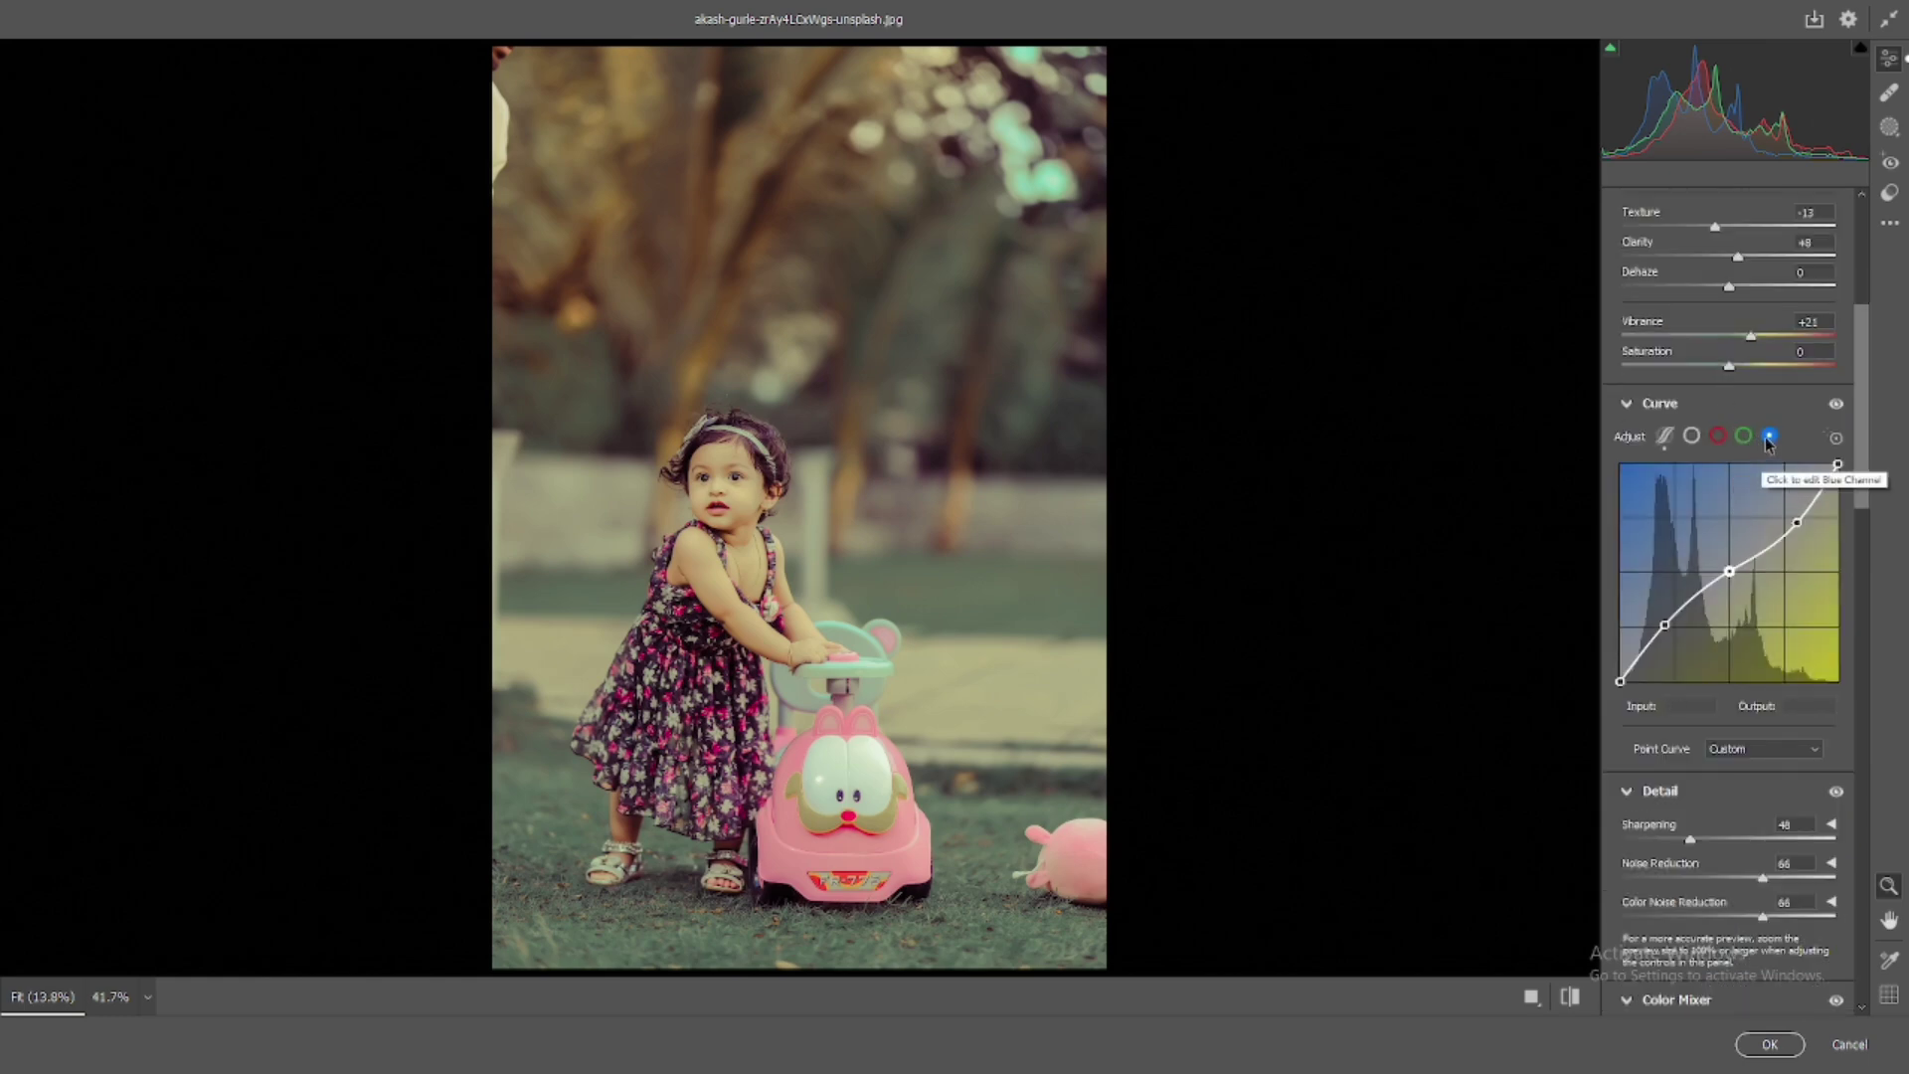
scroll(1769, 442, "down", 1)
scroll(1755, 441, "down", 4)
scroll(1740, 438, "up", 3)
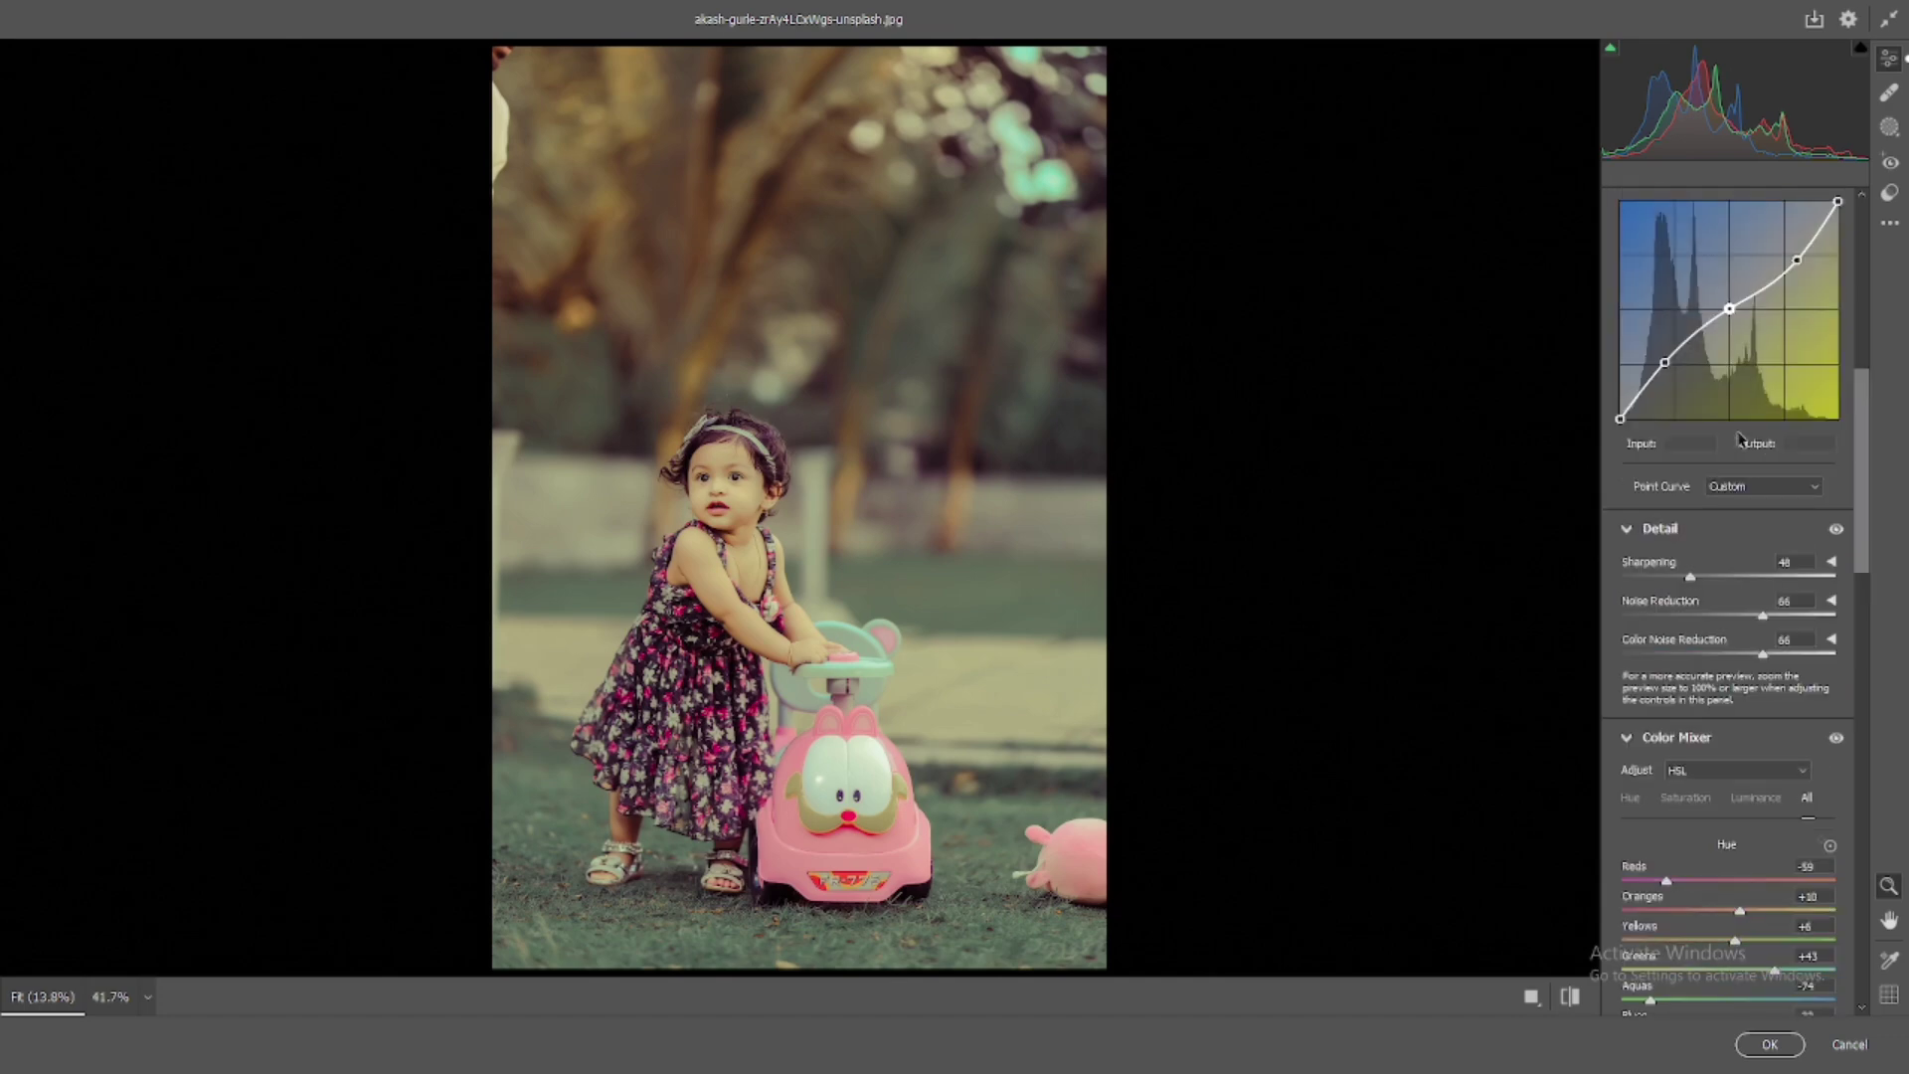
scroll(1735, 442, "up", 2)
scroll(1719, 457, "up", 2)
scroll(1701, 480, "up", 1)
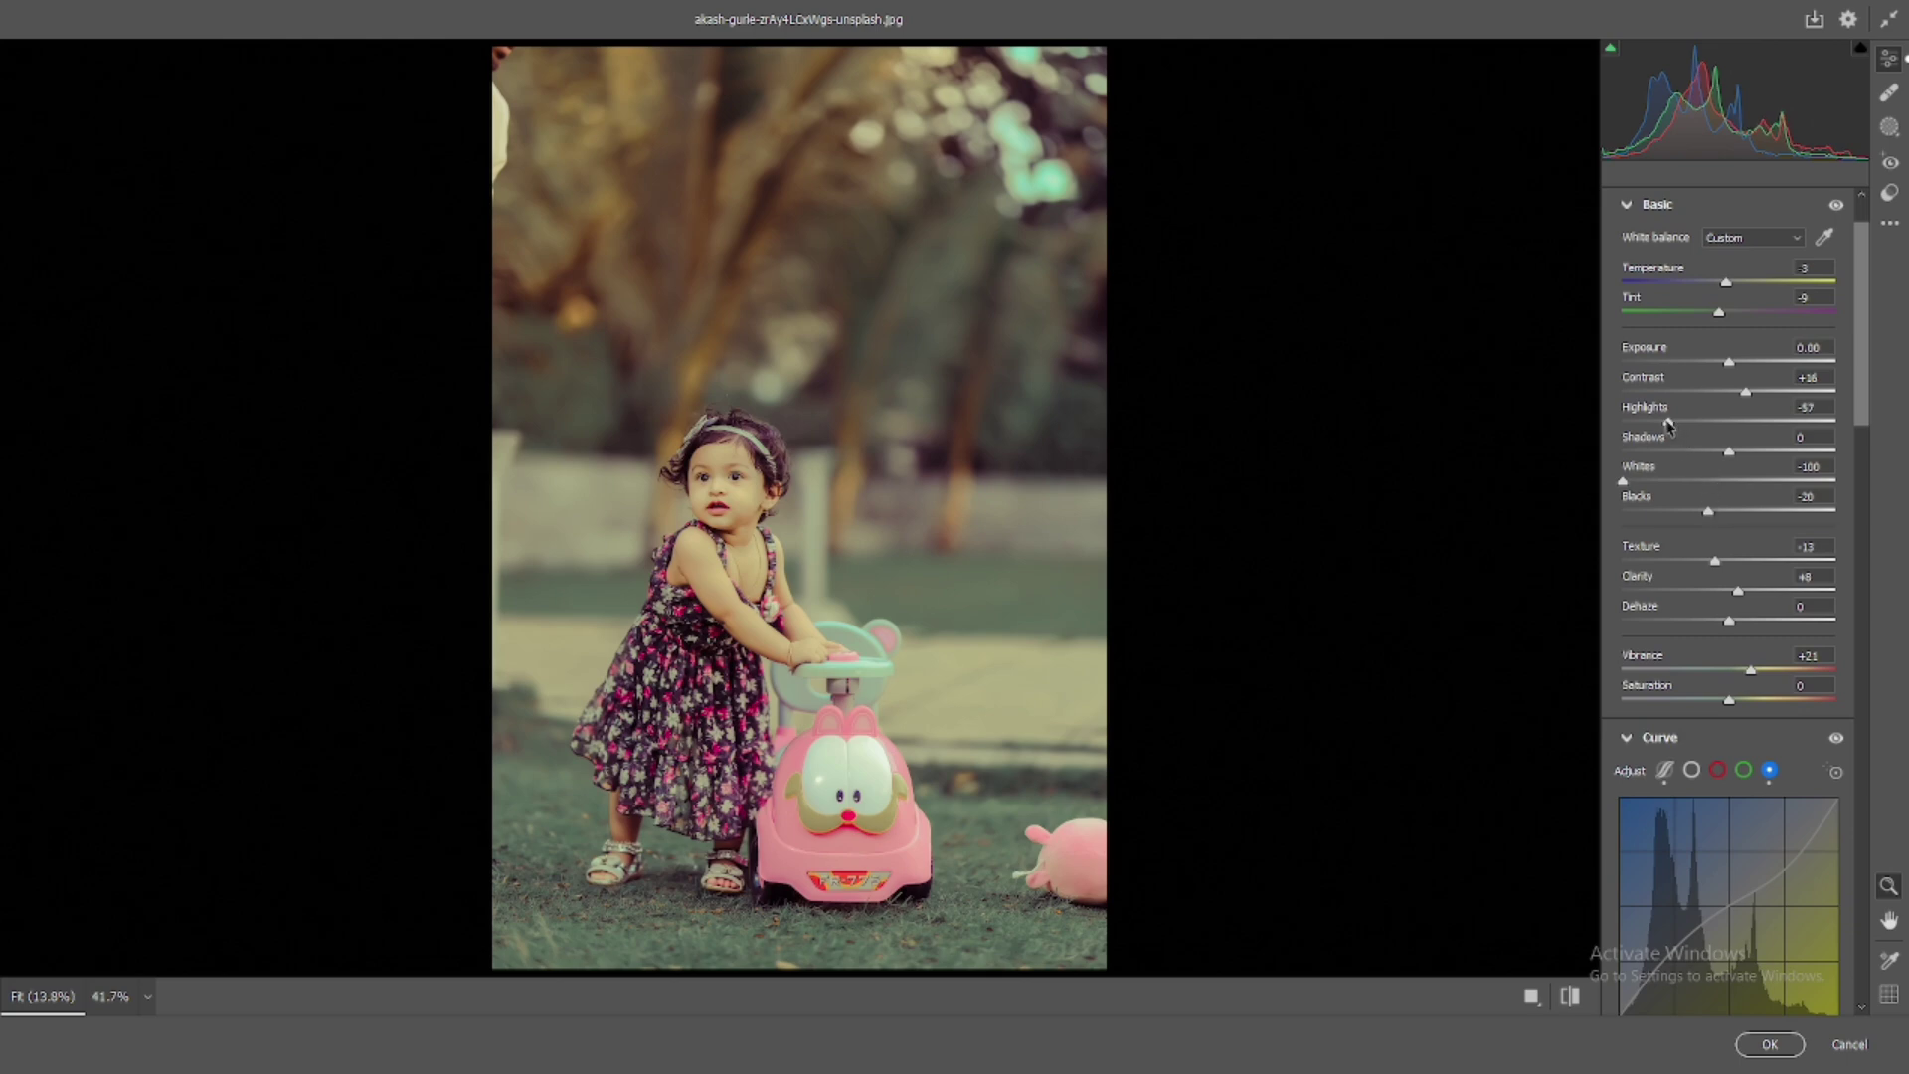
left_click_drag(1648, 423, 1668, 425)
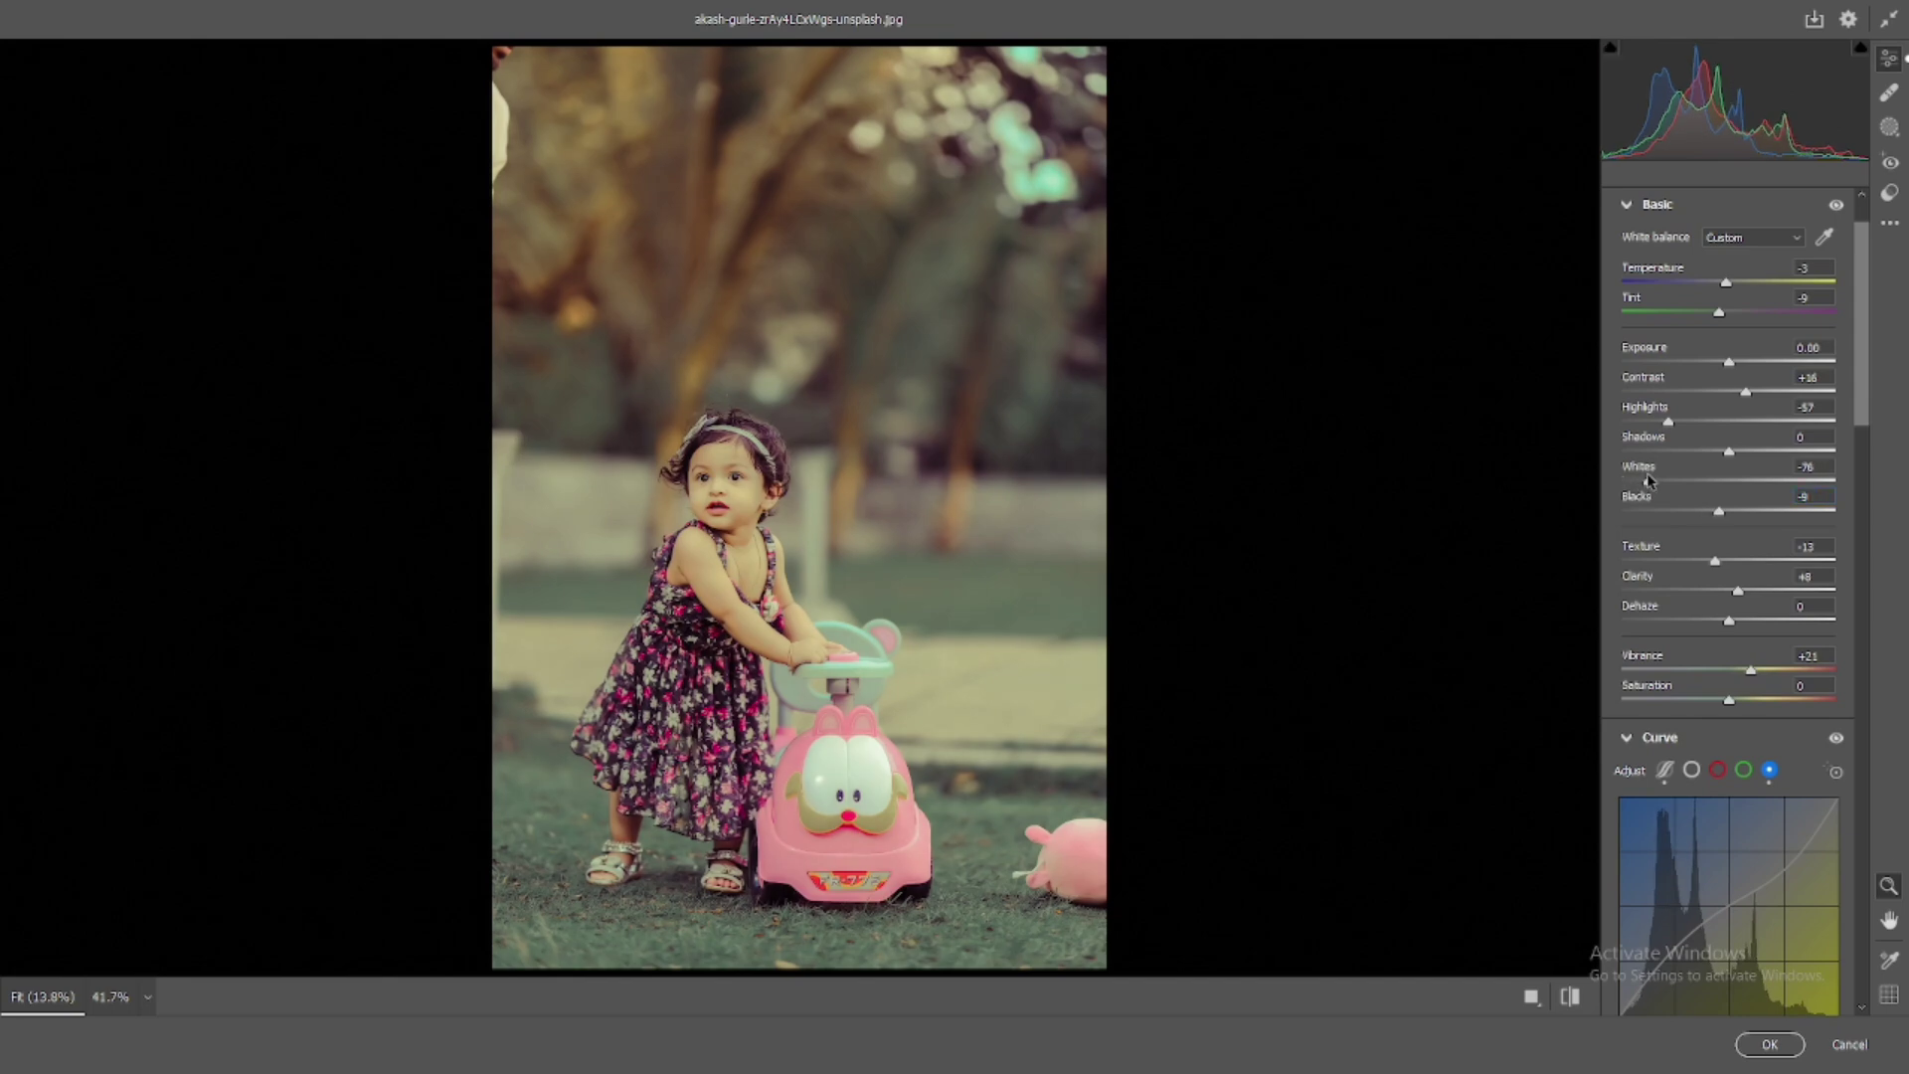
mouse_move(1626, 481)
left_mouse_down()
mouse_move(1723, 485)
mouse_move(1601, 483)
left_mouse_up()
Step: Brighten the Oranges luminance slightly to +5
scroll(1739, 489, "down", 2)
scroll(1735, 497, "down", 5)
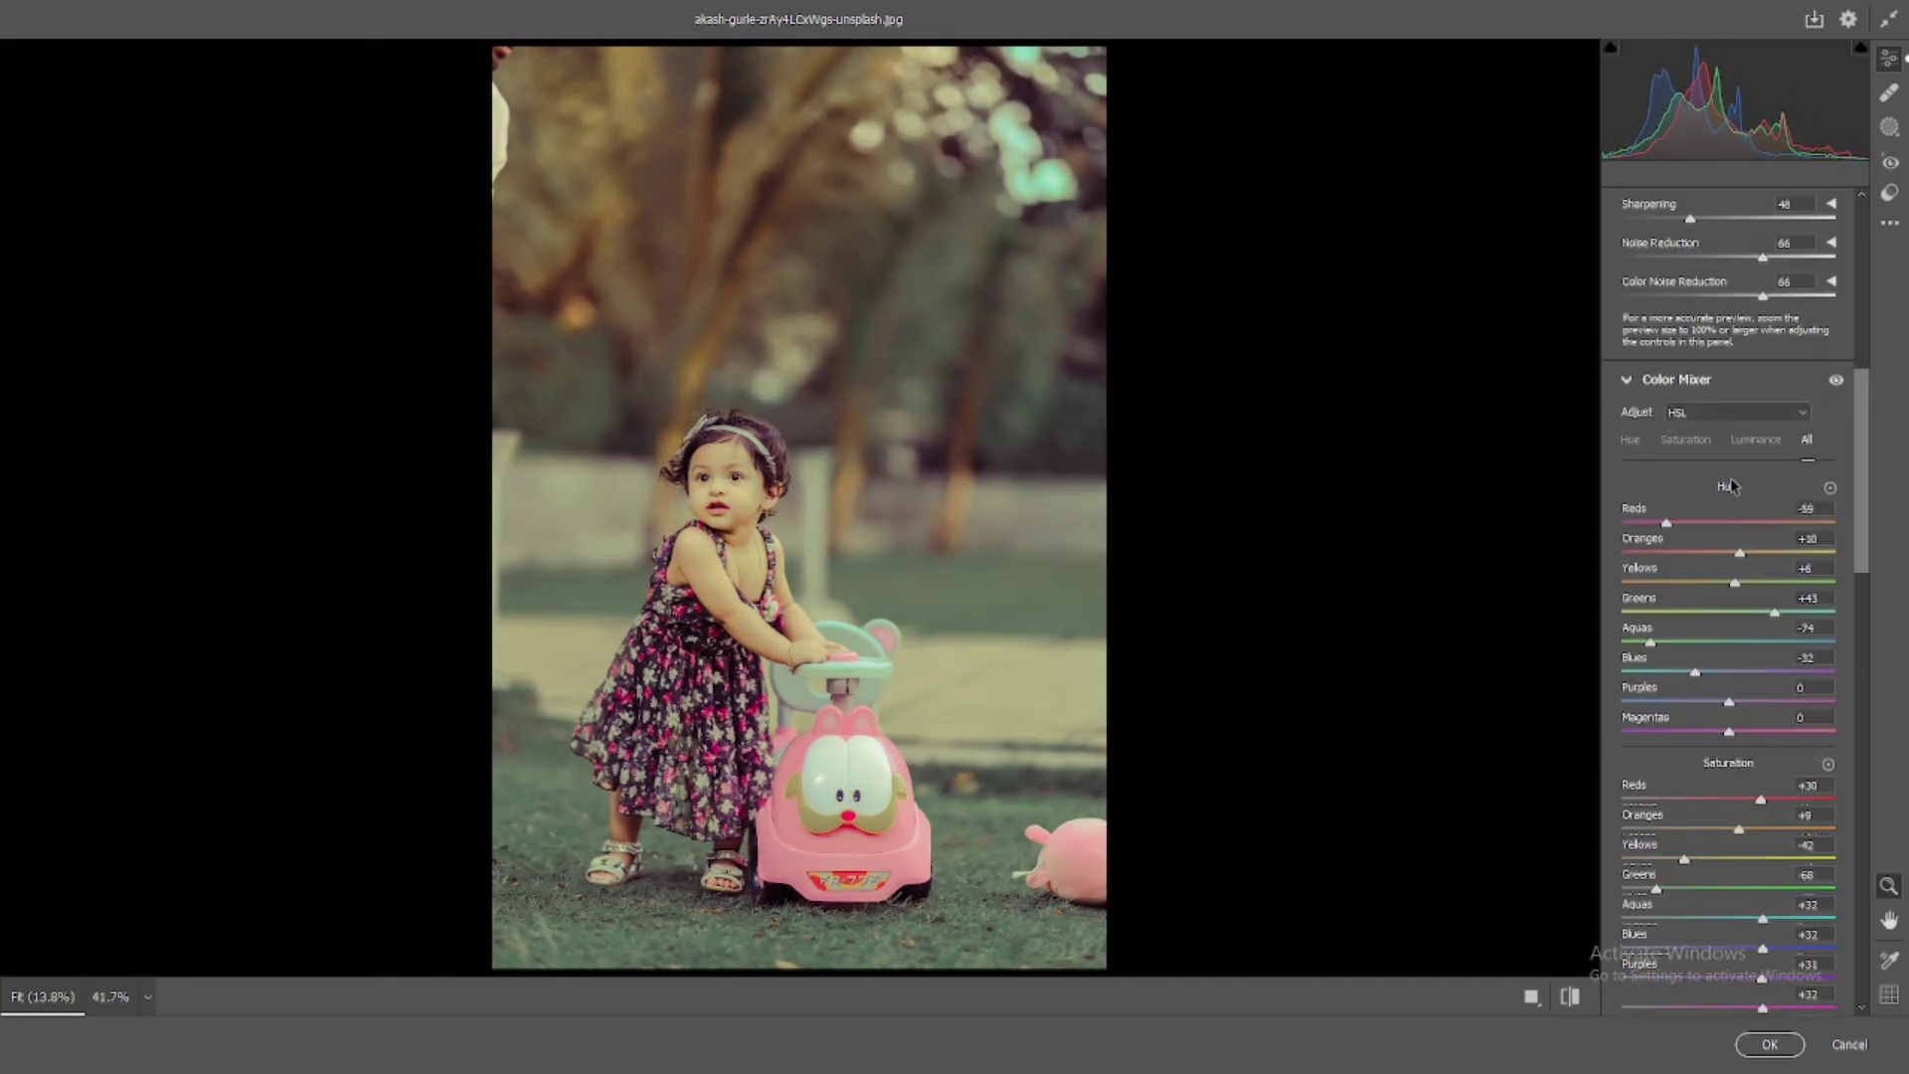
scroll(1732, 509, "down", 5)
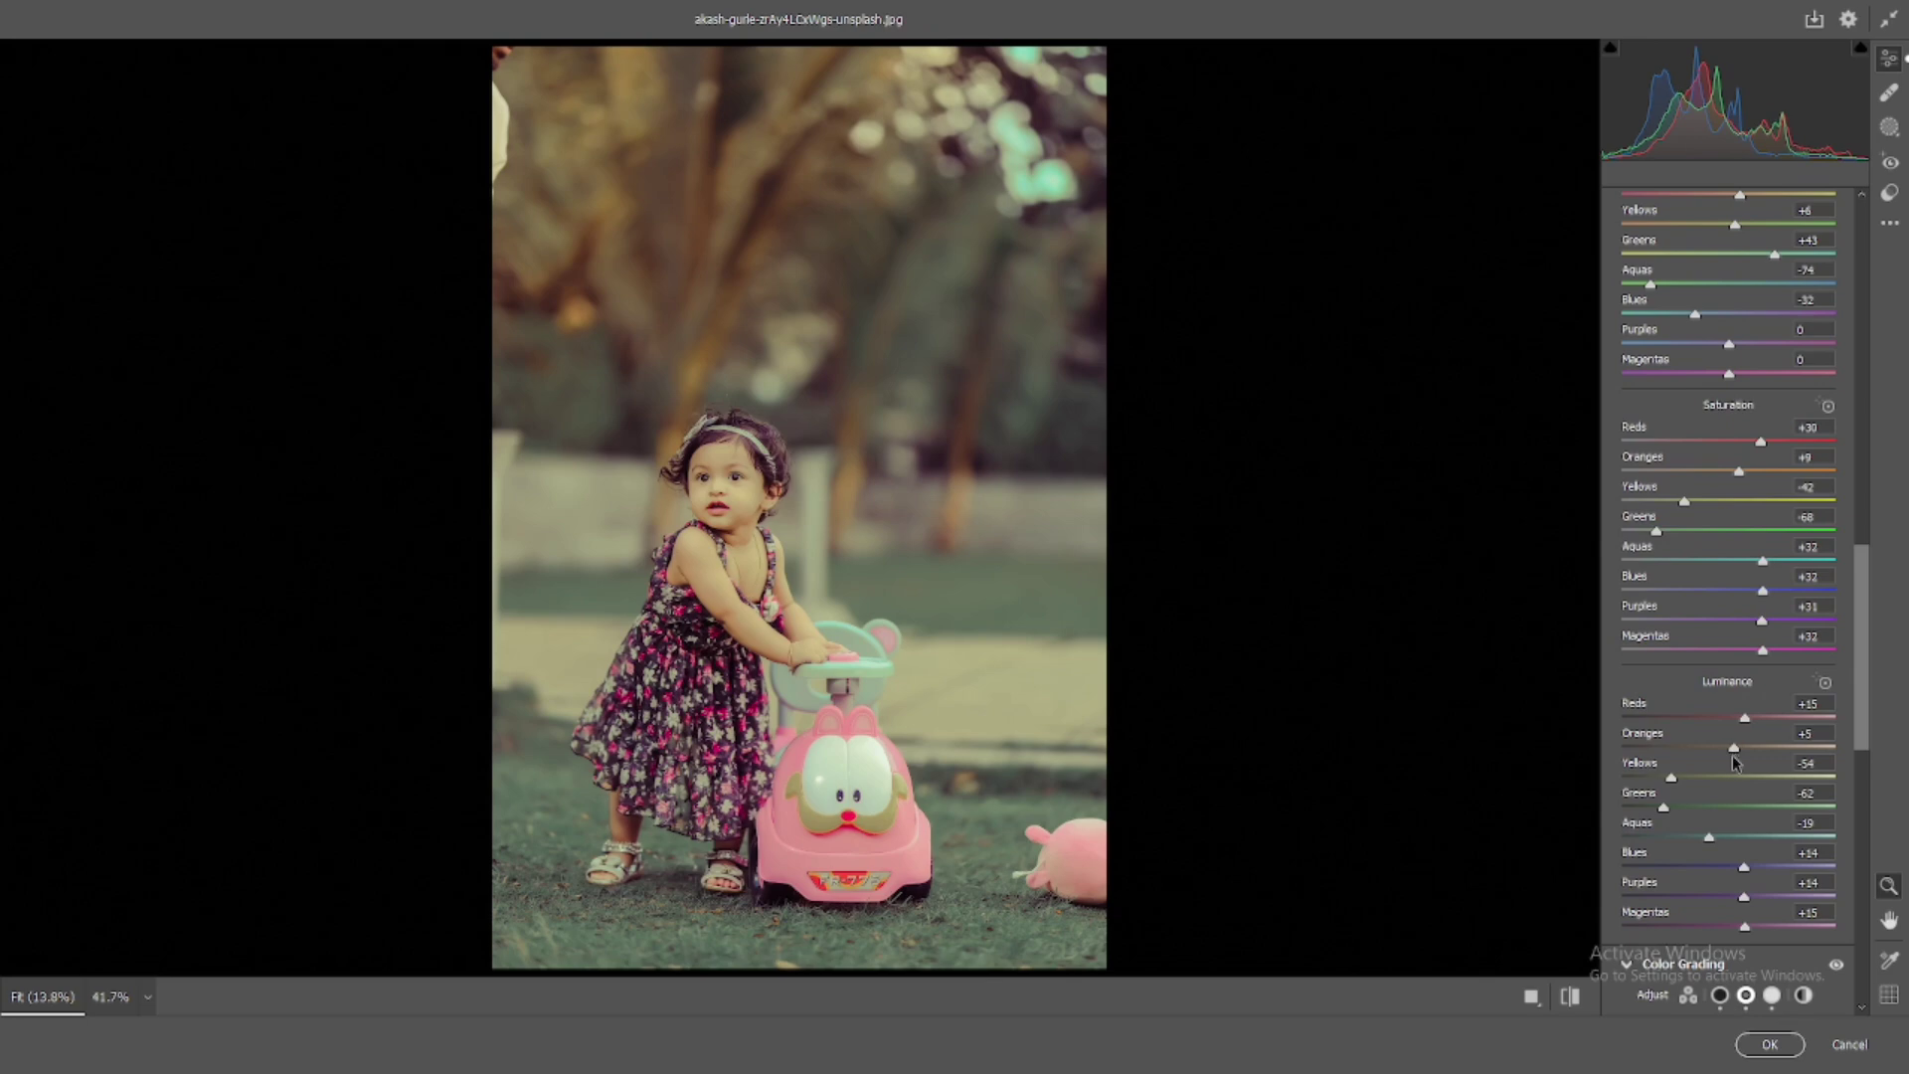
left_click_drag(1729, 753, 1733, 757)
Step: Compare the grade with the original photo, then apply it with OK
left_click(1570, 997)
left_click(1571, 996)
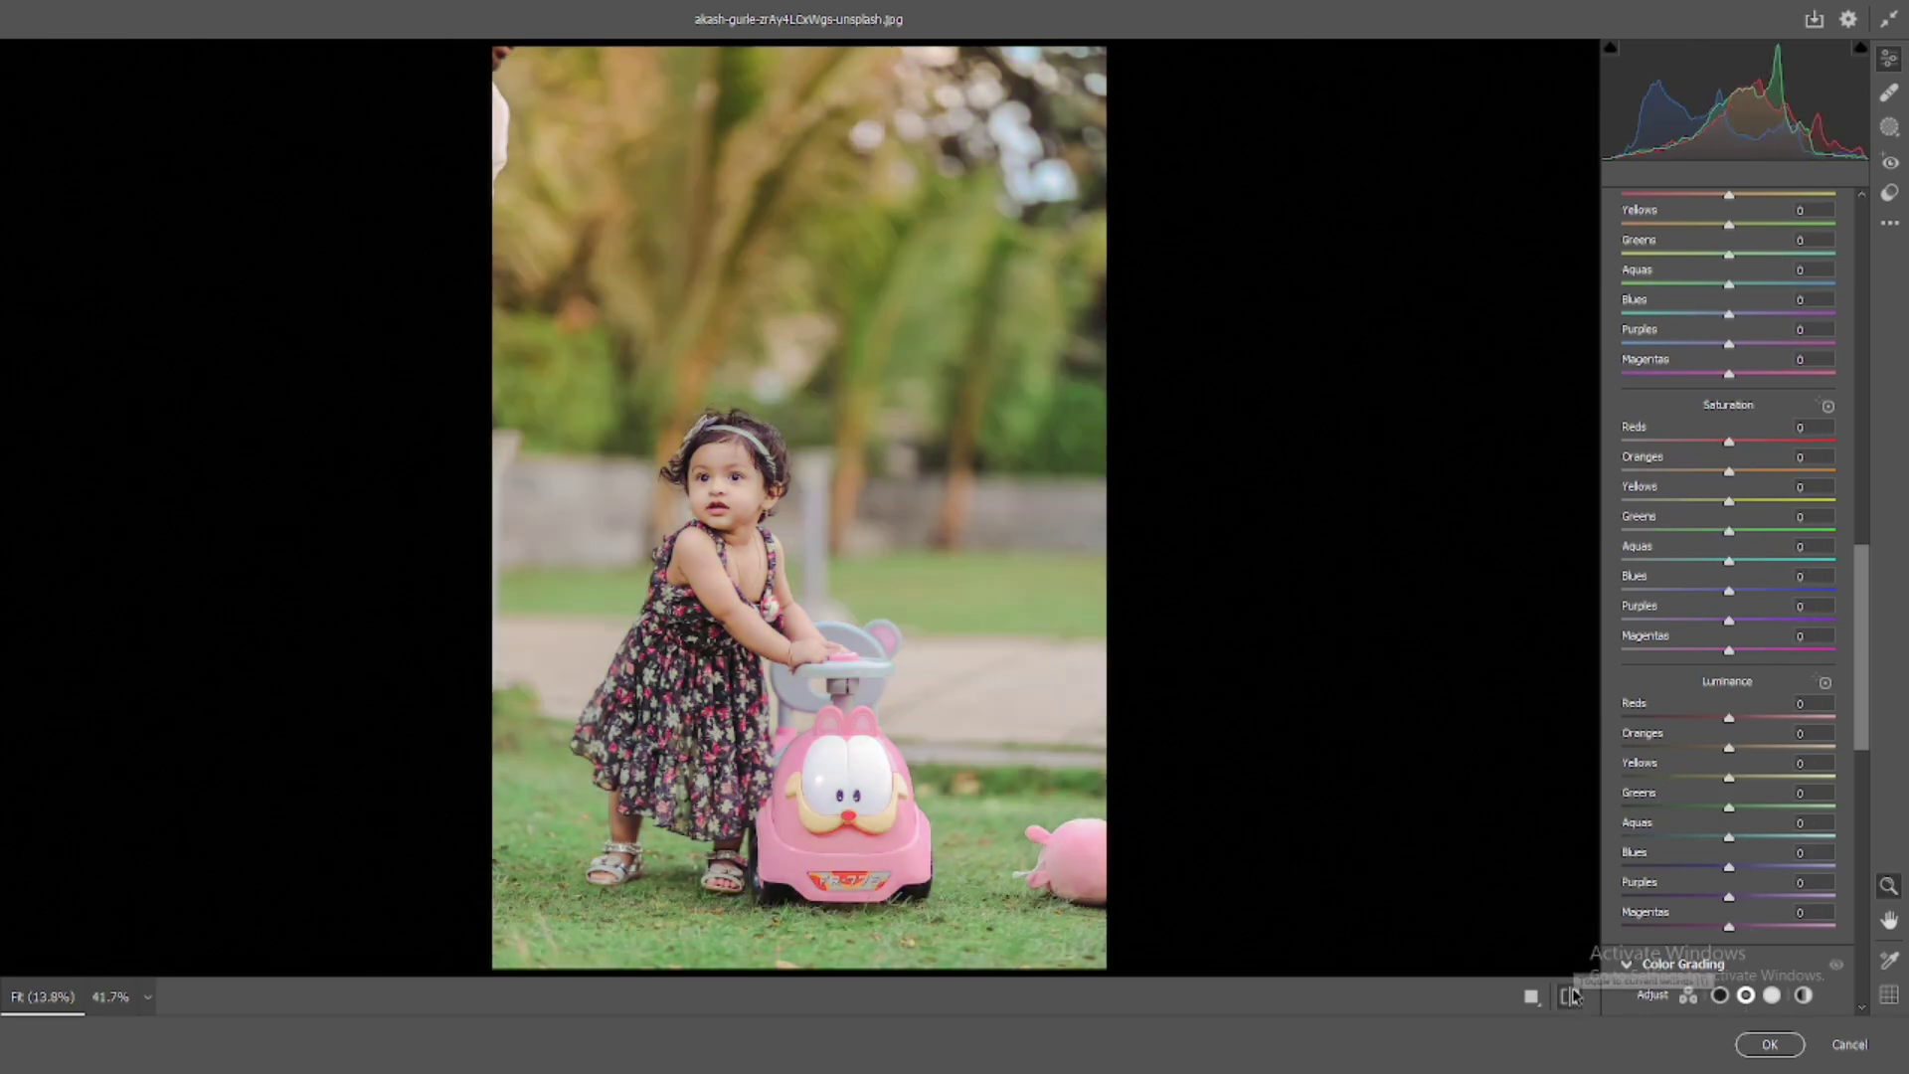
left_click(1769, 1043)
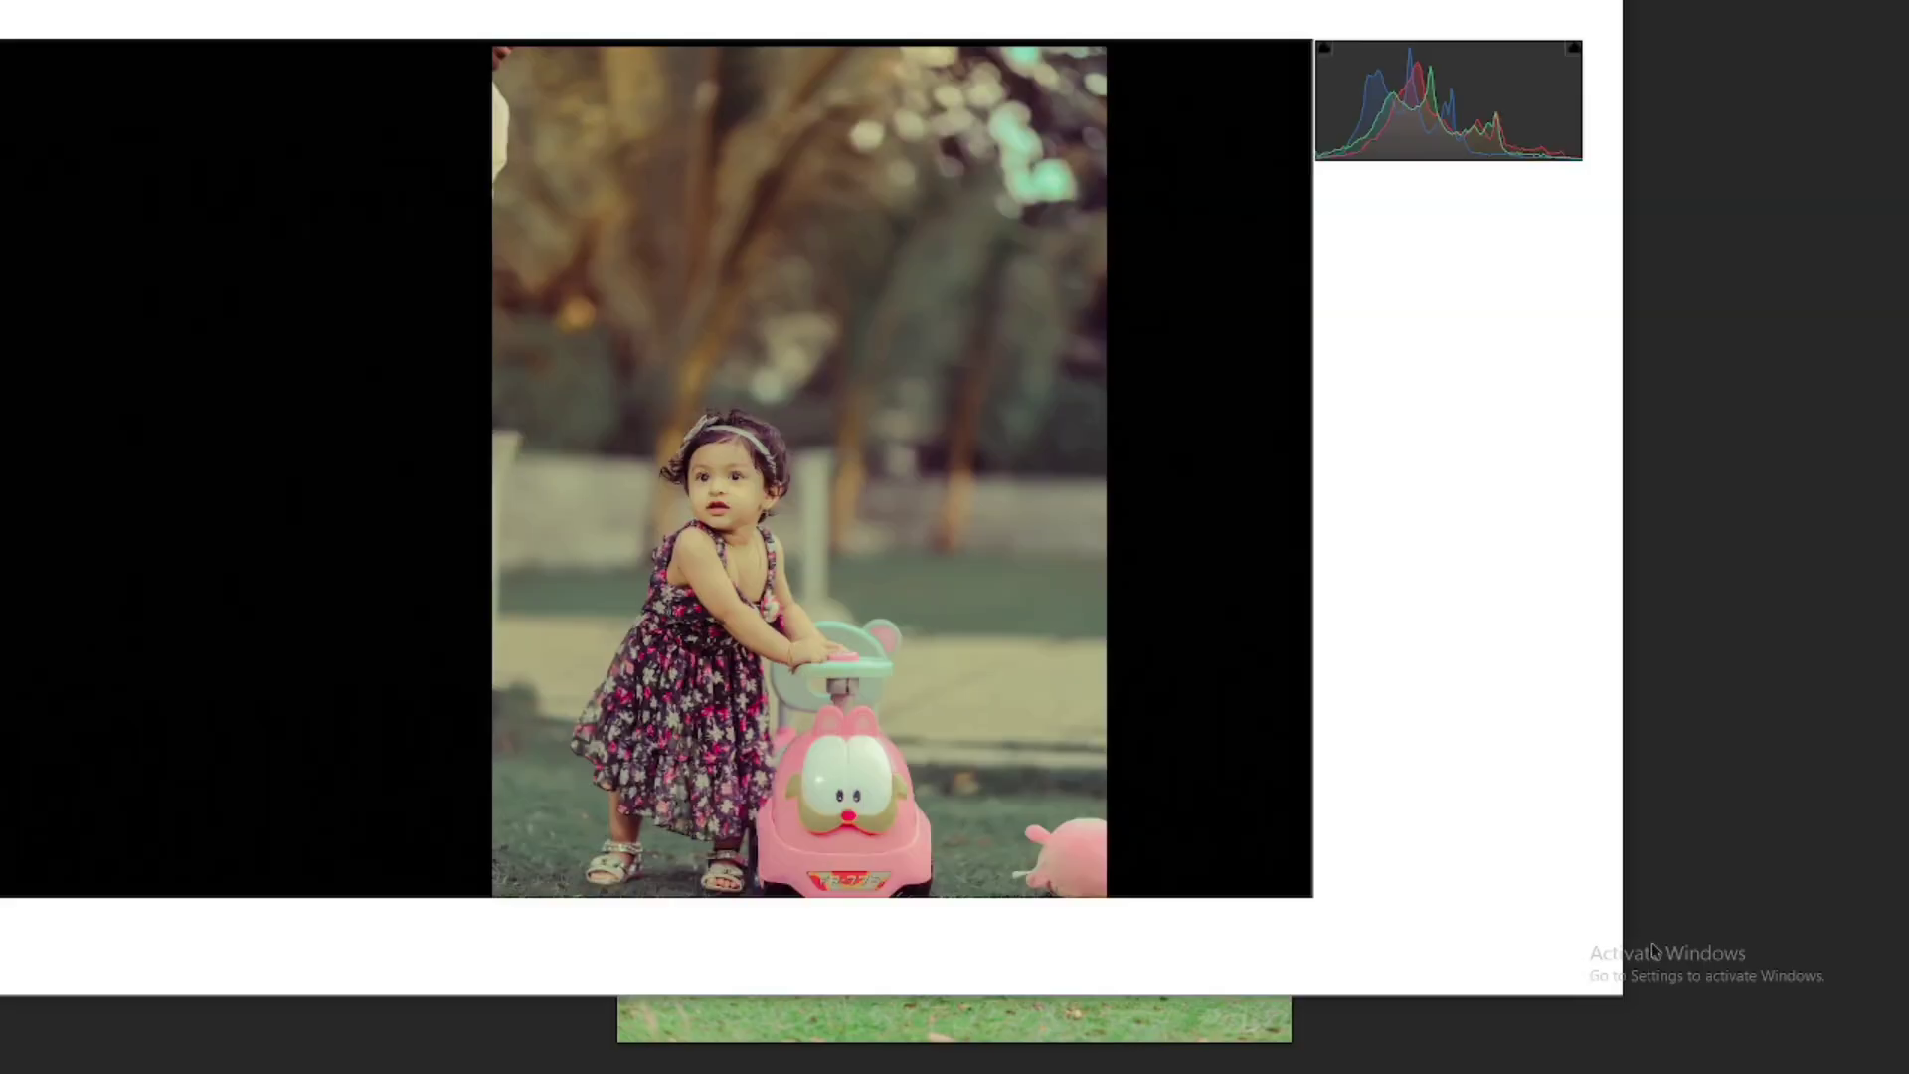